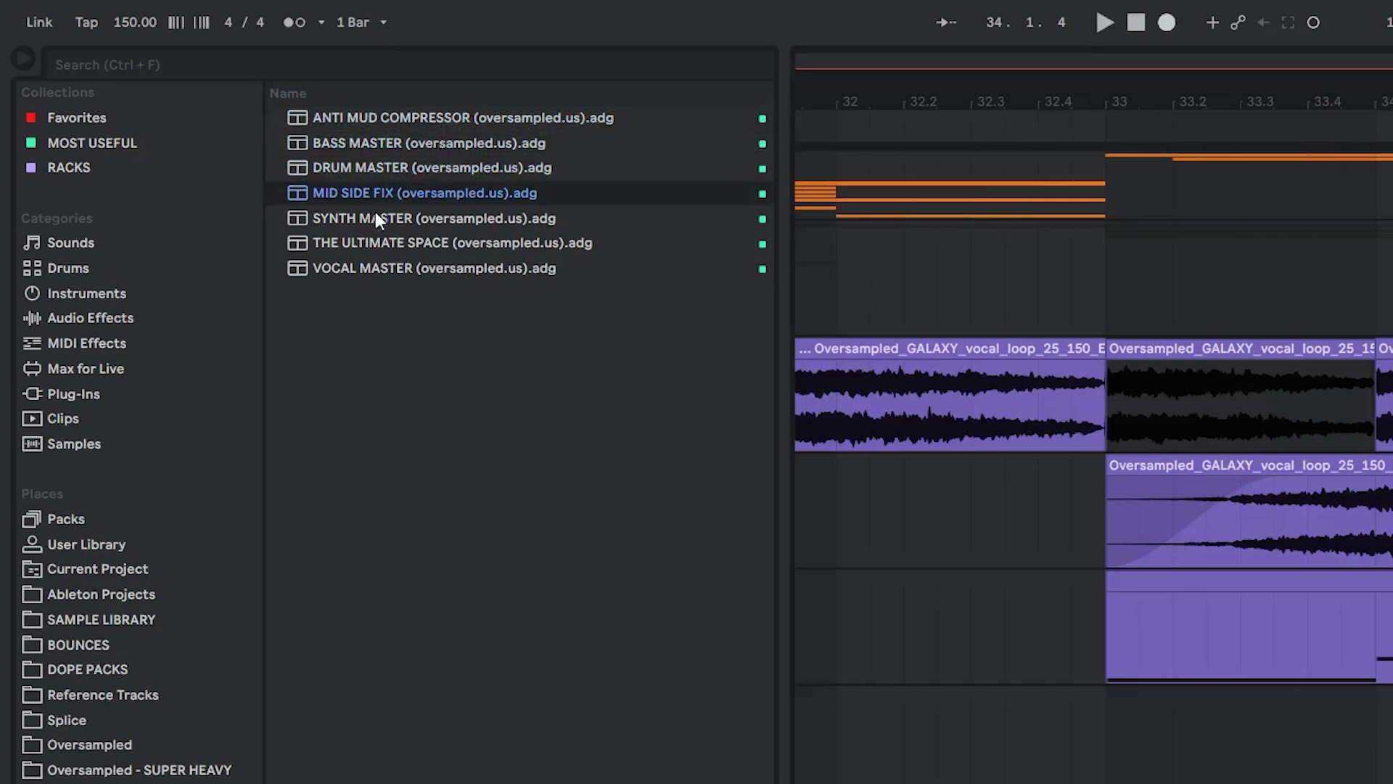
Look through the available rack presets, including THE ULTIMATE SPACE, VOCAL MASTER, ANTI MUD COMPRESSOR and MID SIDE FIX.
{"action": "left_click", "coordinate": [592, 242]}
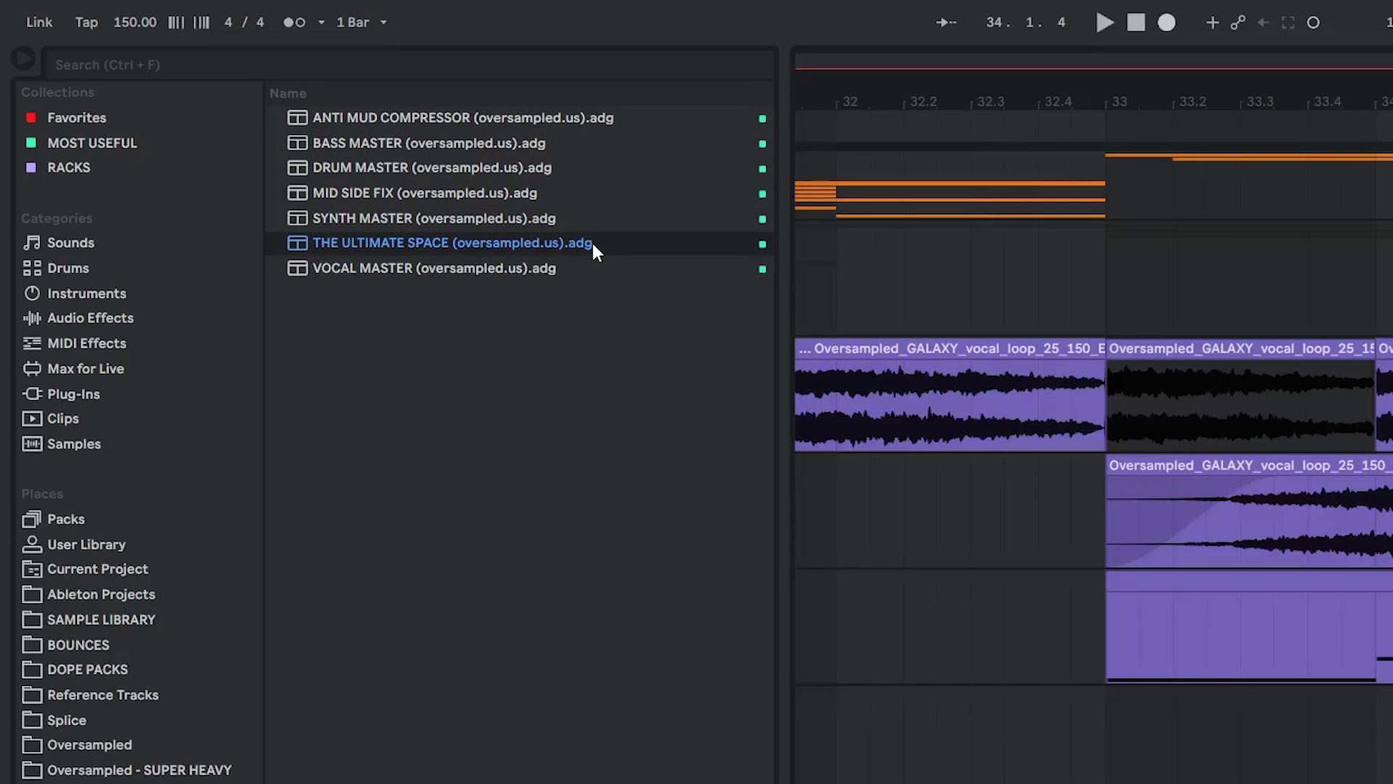
{"action": "left_click", "coordinate": [483, 270]}
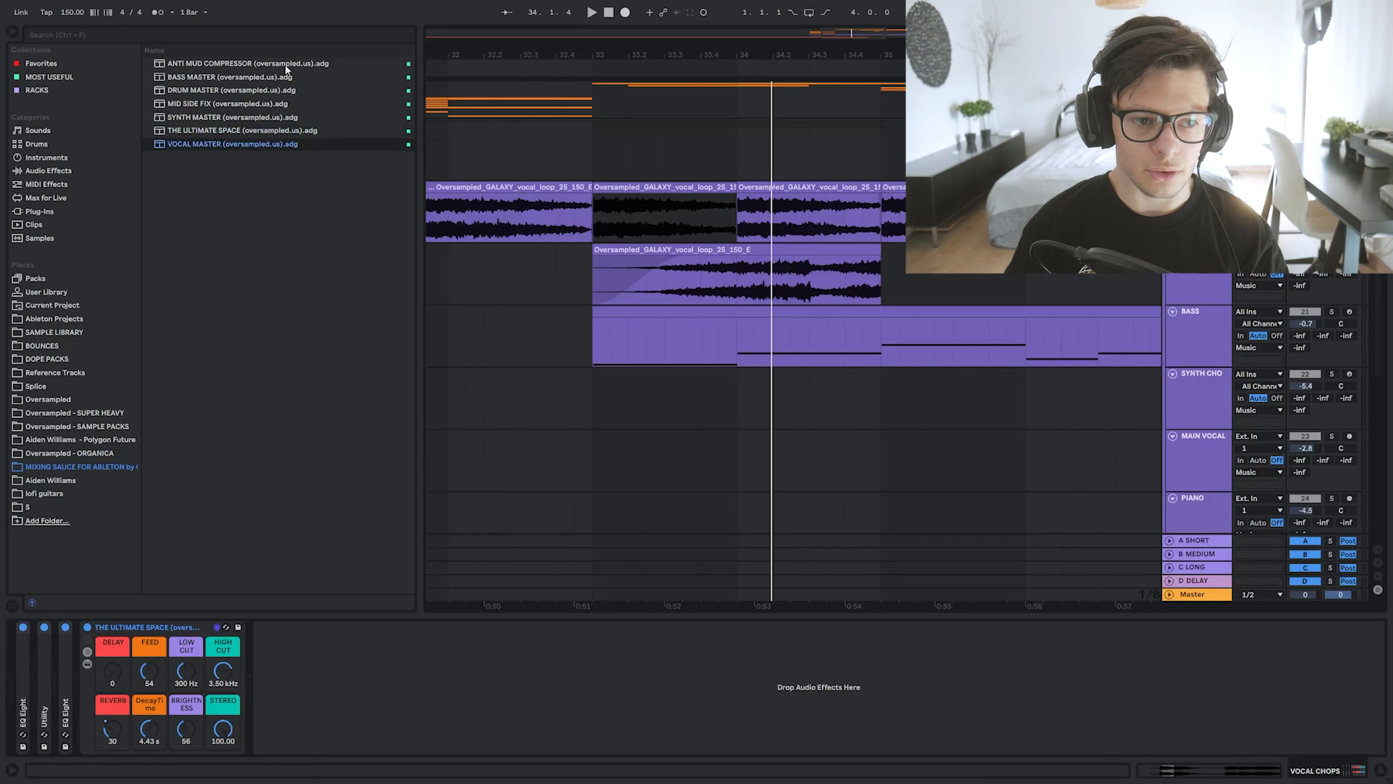
{"action": "left_click", "coordinate": [679, 116]}
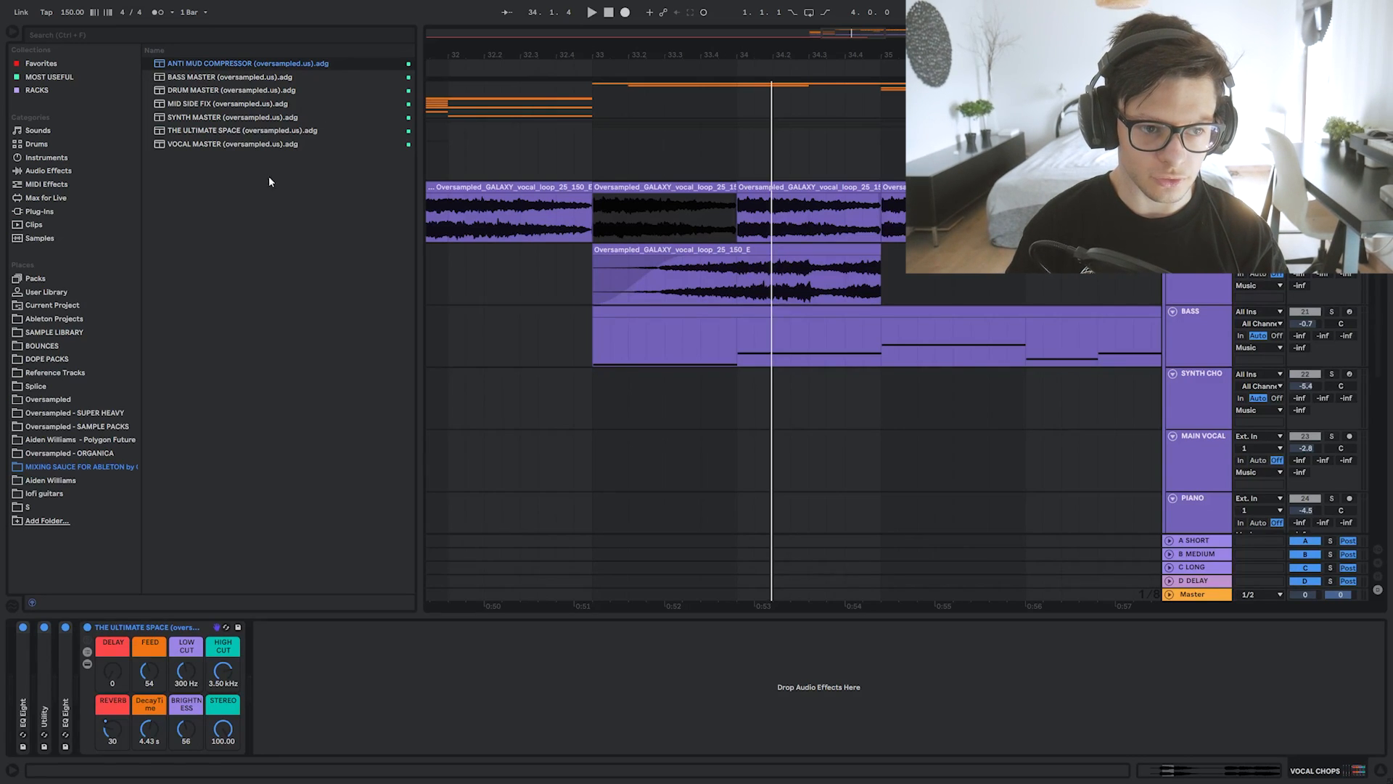
{"action": "left_click", "coordinate": [410, 104]}
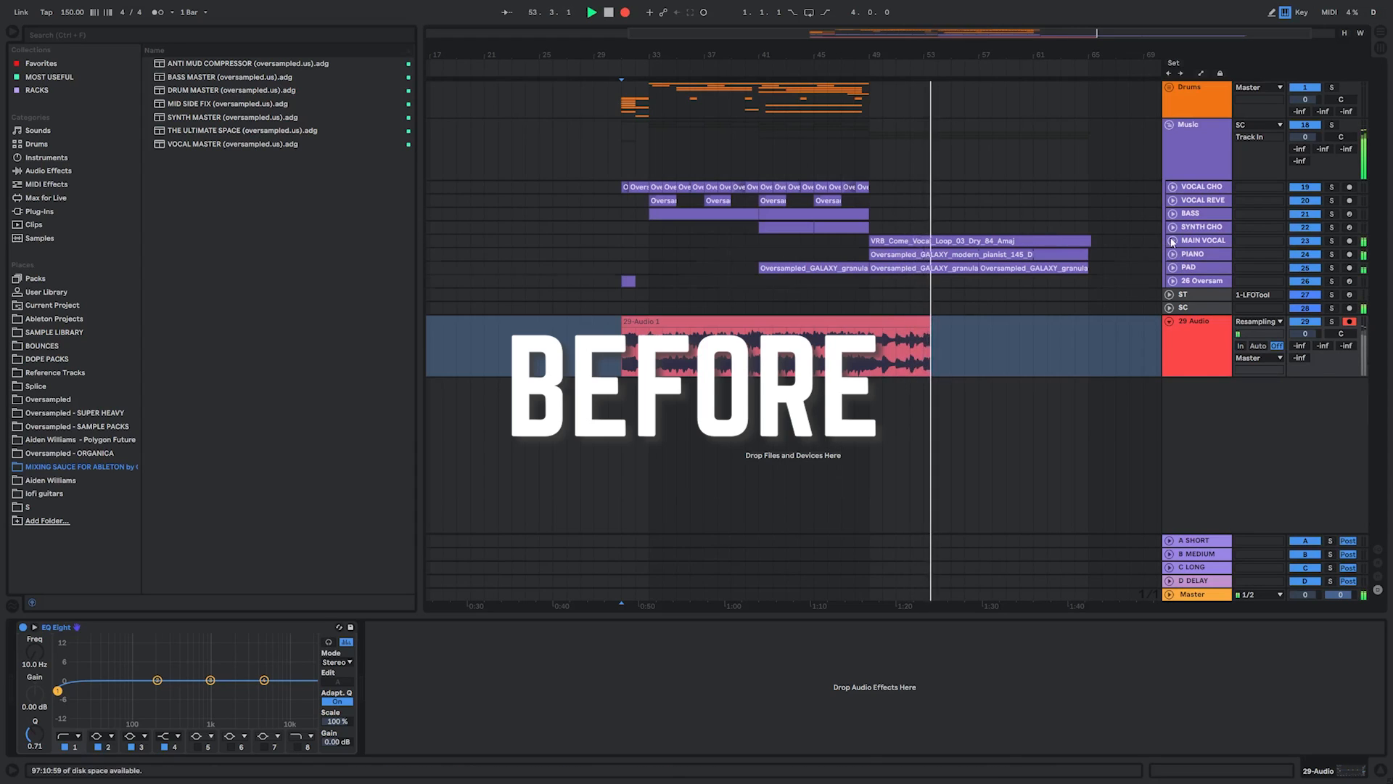
Unfold the MAIN VOCAL track and move the recorded clip A on the resampling track to the start of the arrangement.
{"action": "left_click", "coordinate": [1173, 240]}
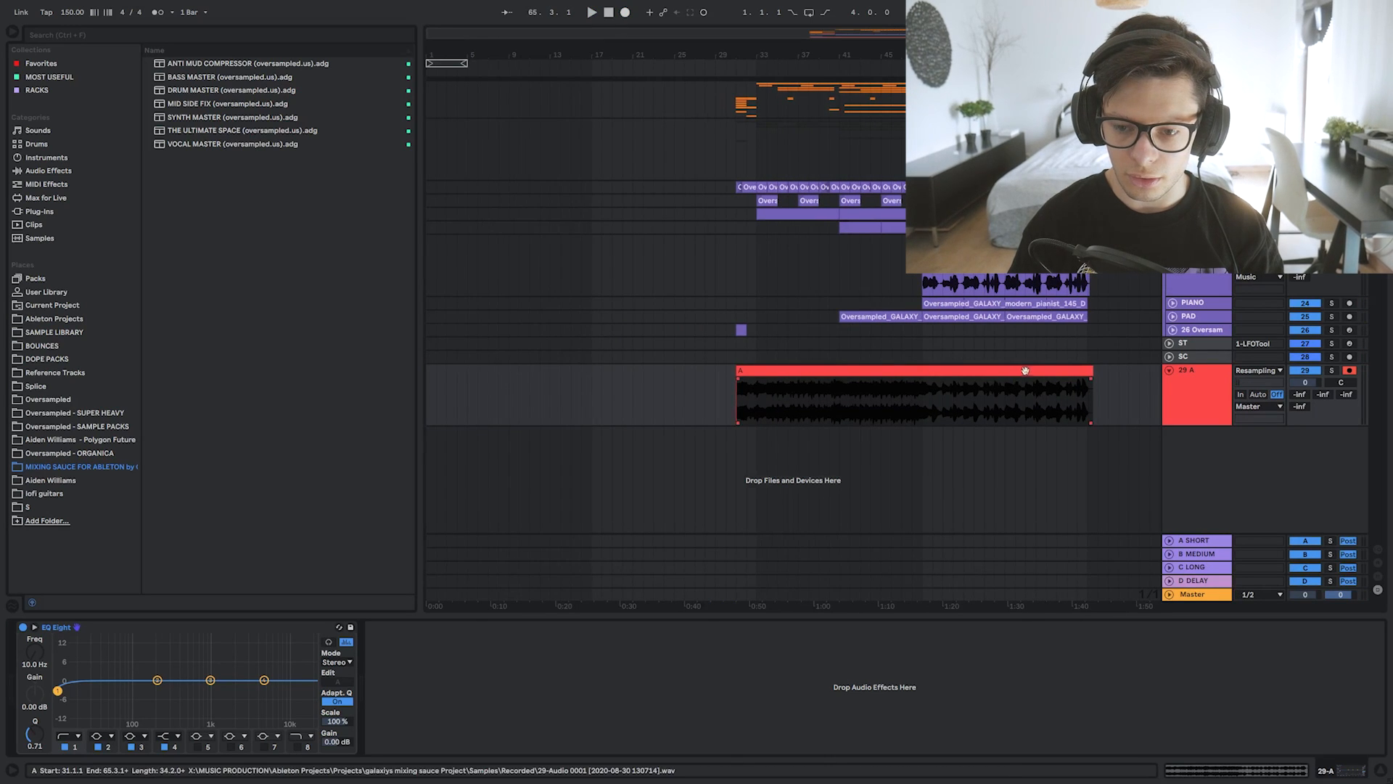
{"action": "left_click", "coordinate": [659, 398]}
{"action": "left_click_drag", "start_coordinate": [659, 398], "coordinate": [638, 390]}
{"action": "left_click", "coordinate": [777, 341]}
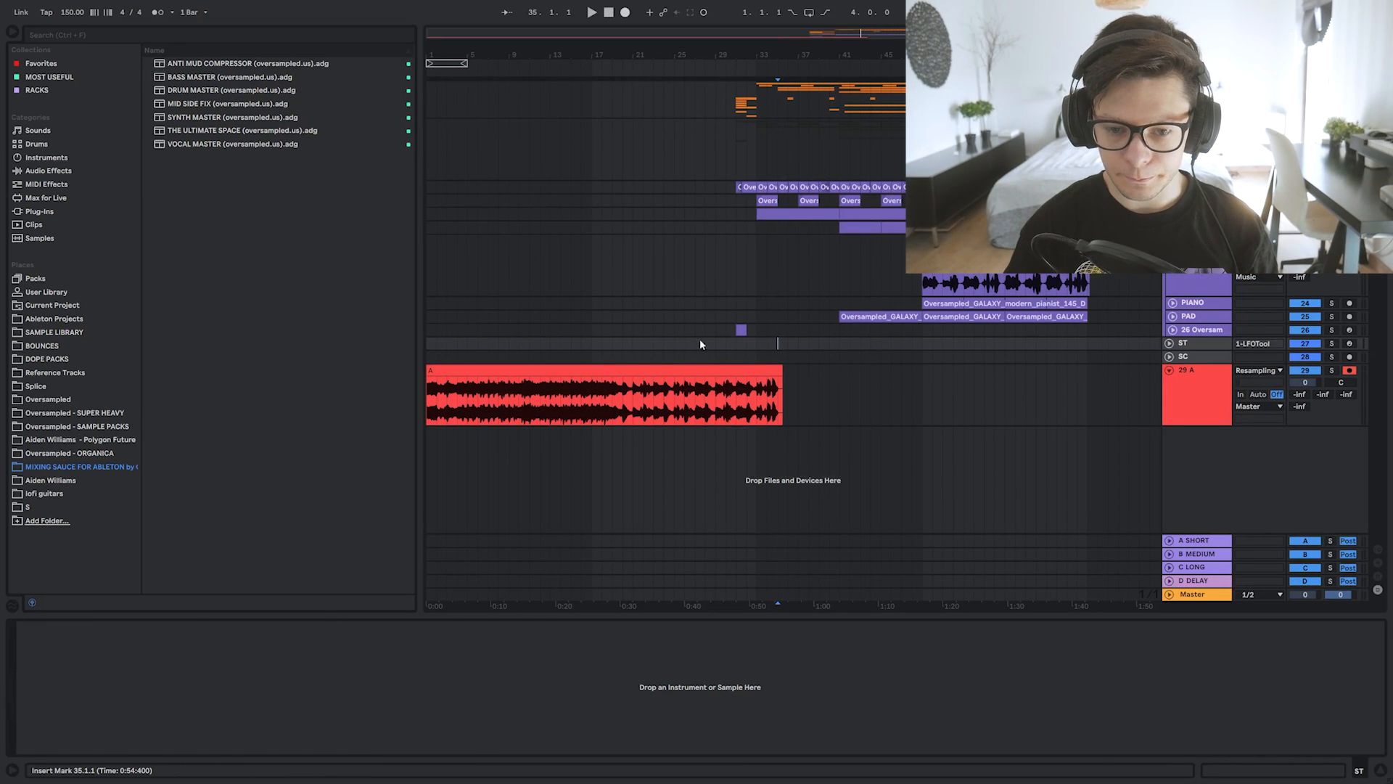
Unfold the vocal chops track and the other arrangement tracks so their clips around bar 33 show at full height.
{"action": "left_click", "coordinate": [747, 227]}
{"action": "scroll", "coordinate": [765, 235], "scroll_direction": "up", "scroll_amount": 5}
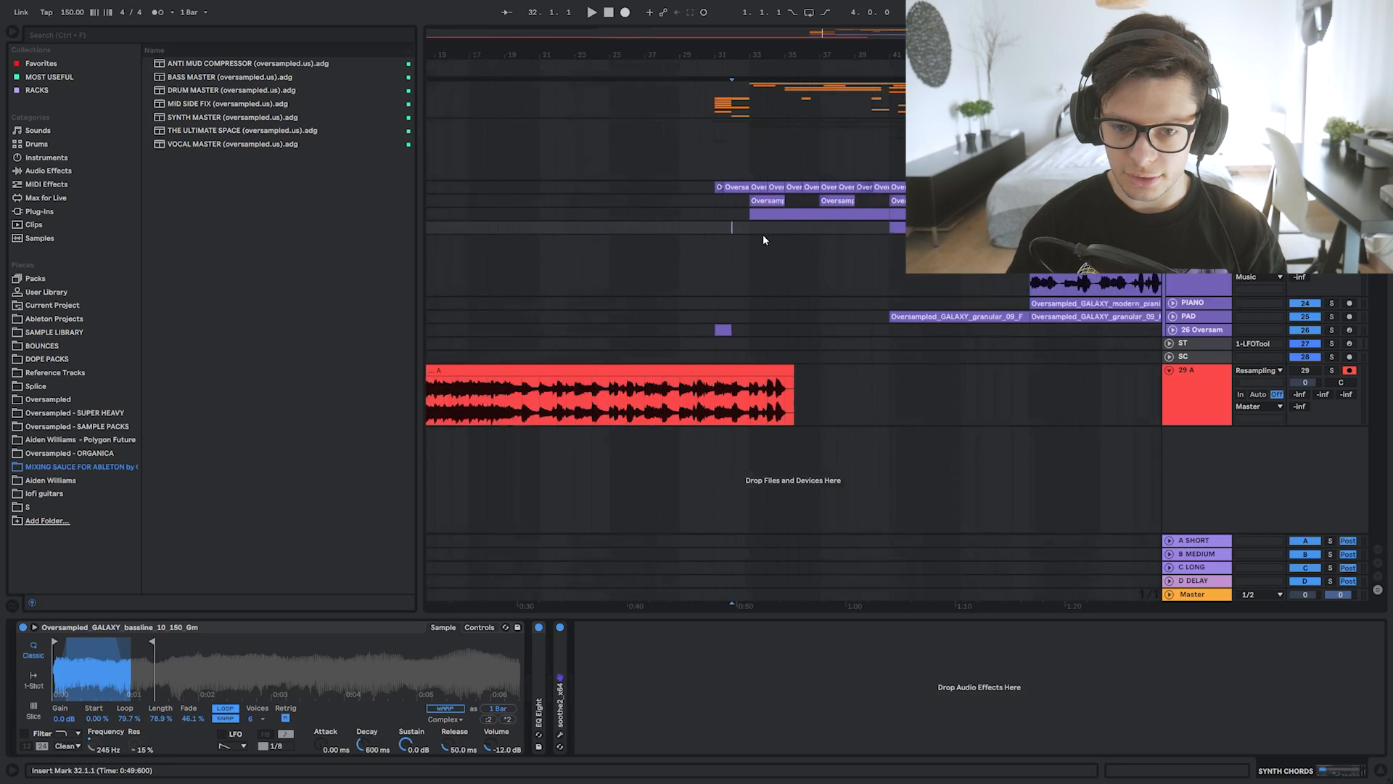
{"action": "left_click", "coordinate": [1172, 188]}
{"action": "scroll", "coordinate": [767, 217], "scroll_direction": "up", "scroll_amount": 5}
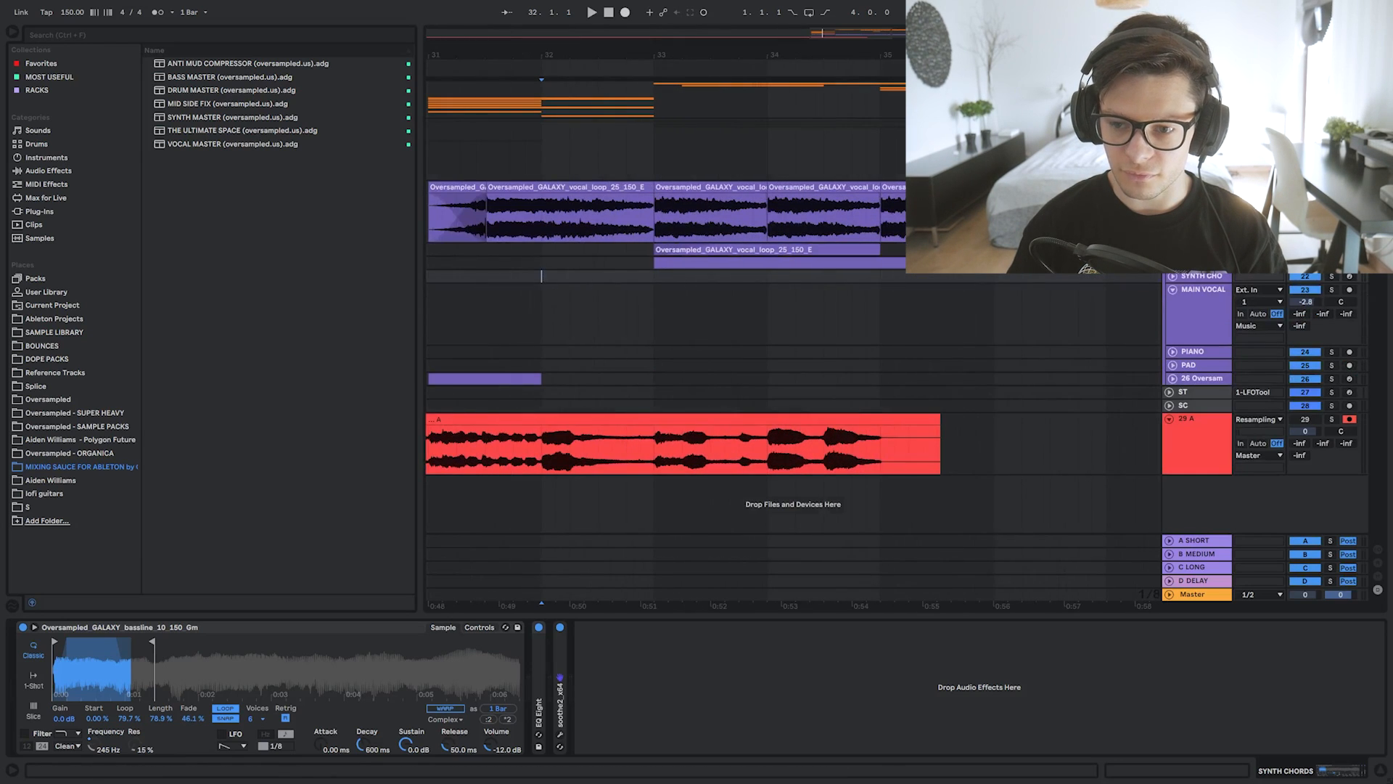
{"action": "left_click", "coordinate": [1172, 249]}
{"action": "left_click", "coordinate": [1173, 249]}
{"action": "left_click", "coordinate": [1382, 259], "text": "alt"}
Examine the reversed vocal, bass and synth chord clips from bar 33 onward.
{"action": "left_click_drag", "start_coordinate": [843, 346], "coordinate": [743, 331]}
{"action": "left_click", "coordinate": [619, 244]}
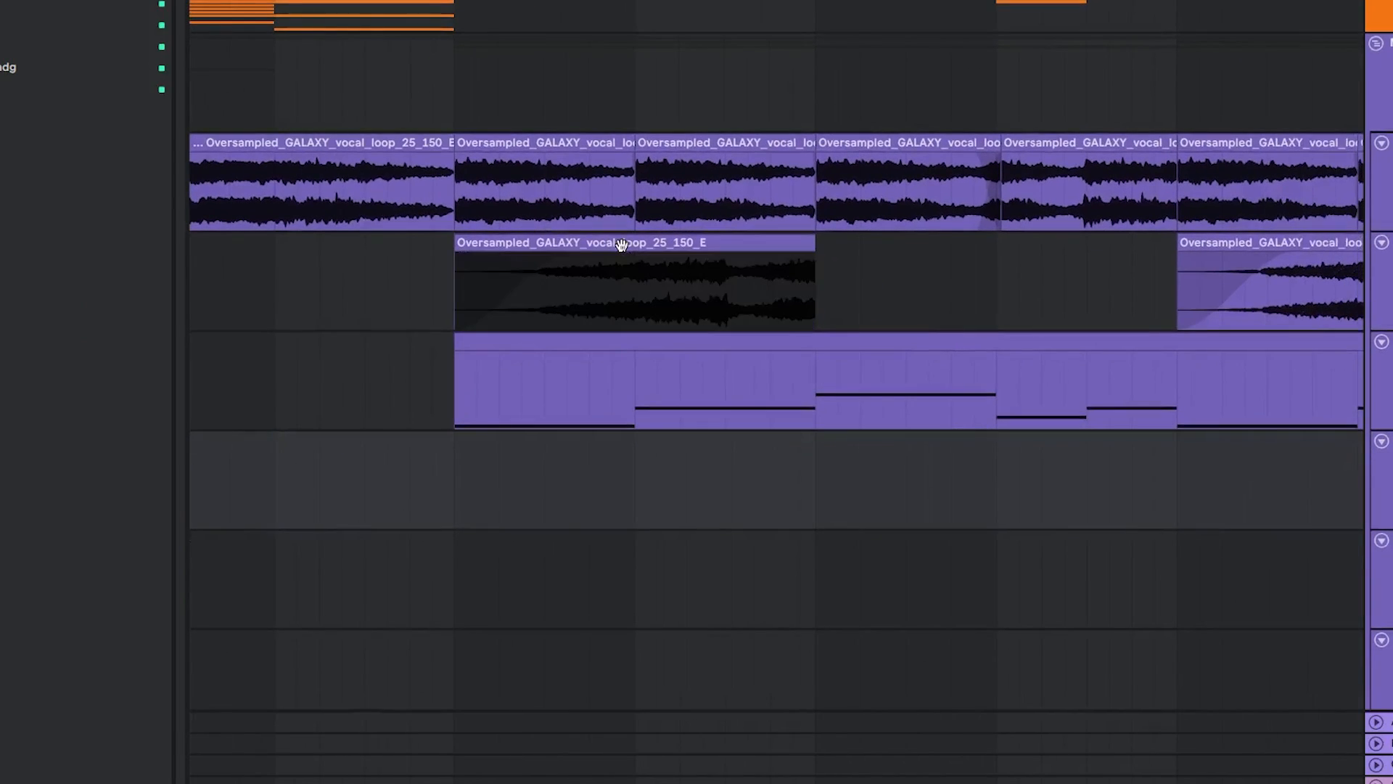
{"action": "scroll", "coordinate": [624, 246], "scroll_direction": "down", "scroll_amount": 5}
{"action": "left_click_drag", "start_coordinate": [846, 283], "coordinate": [777, 274]}
{"action": "left_click", "coordinate": [1094, 334]}
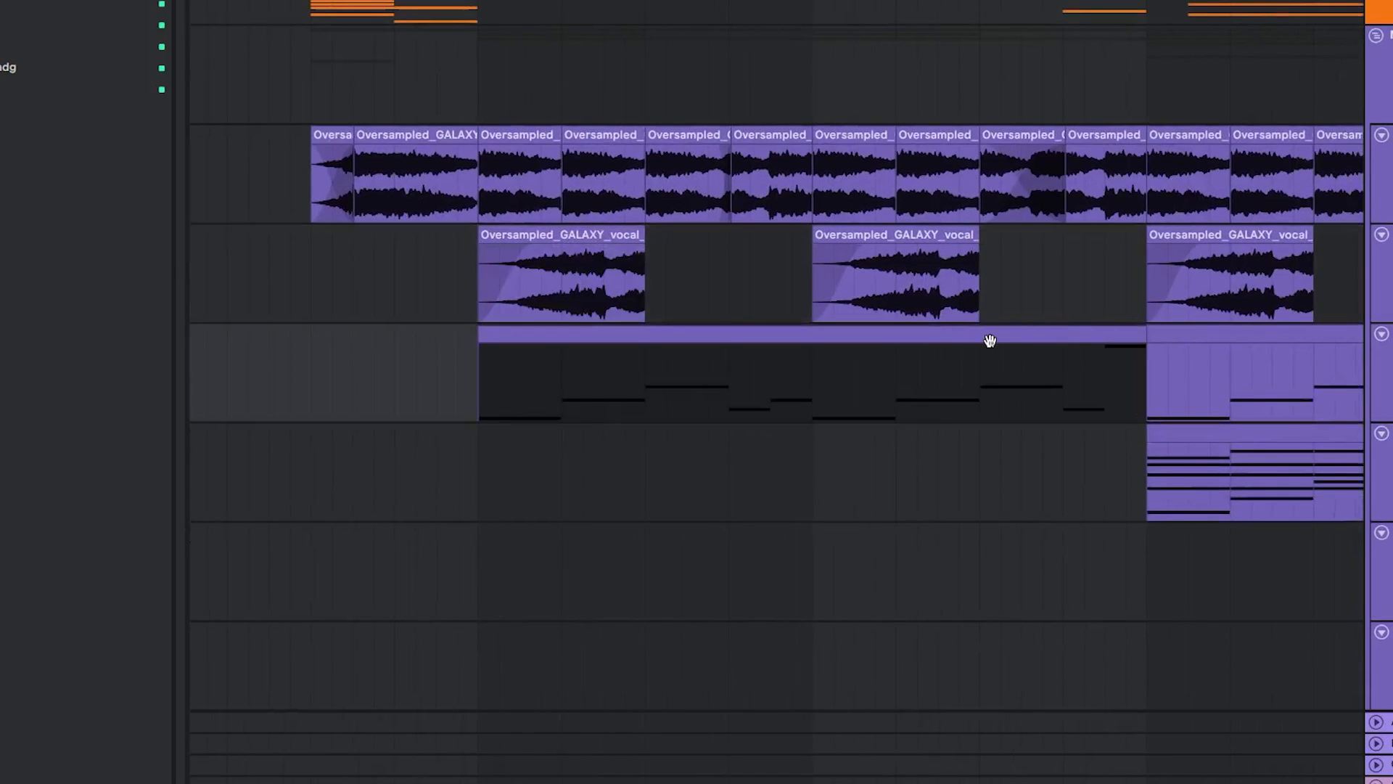
{"action": "scroll", "coordinate": [913, 351], "scroll_direction": "down", "scroll_amount": 3}
{"action": "left_click_drag", "start_coordinate": [1070, 515], "coordinate": [803, 384]}
{"action": "left_click", "coordinate": [833, 367]}
{"action": "scroll", "coordinate": [833, 365], "scroll_direction": "down", "scroll_amount": 3}
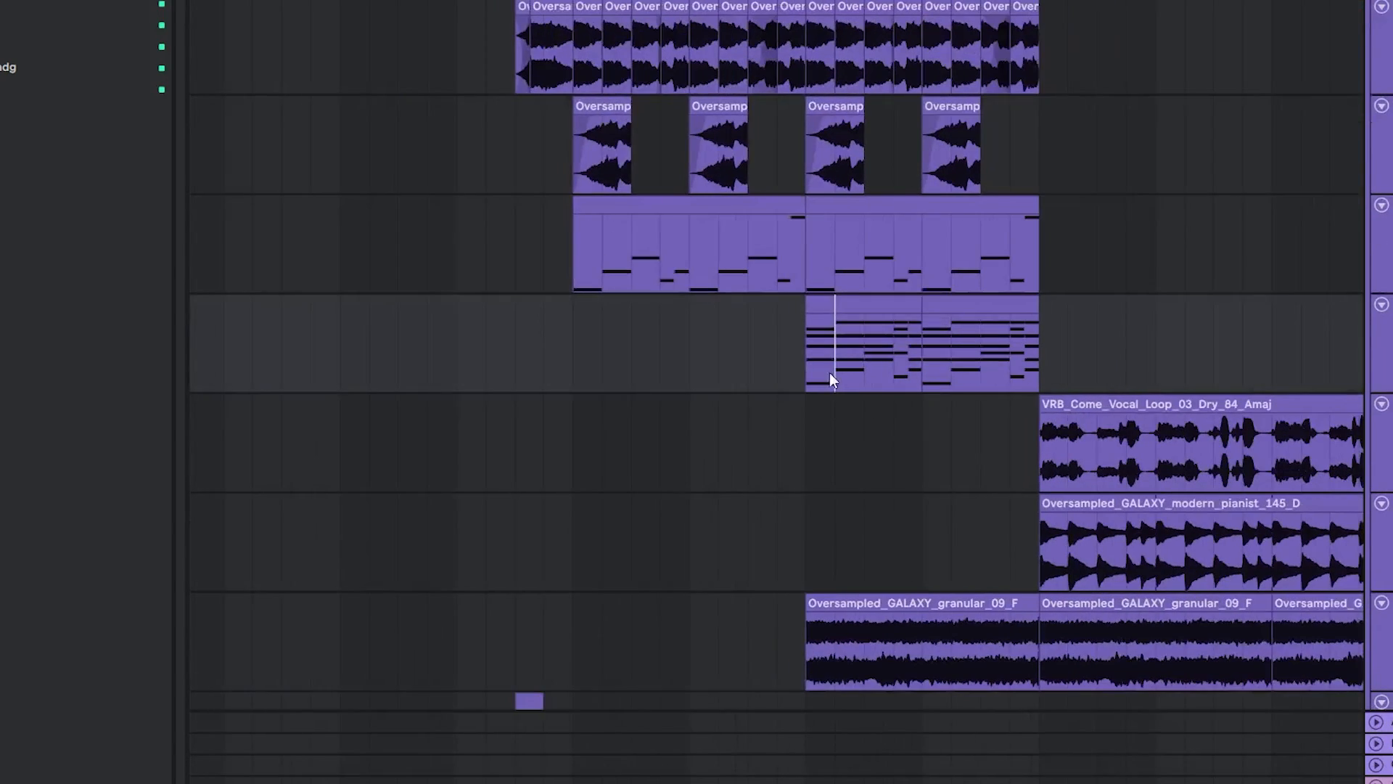
Examine the pad clip at bar 41 and the piano clip at bar 49, and return to bar 33.
{"action": "left_click_drag", "start_coordinate": [892, 639], "coordinate": [820, 363]}
{"action": "left_click", "coordinate": [822, 332]}
{"action": "key", "text": "space"}
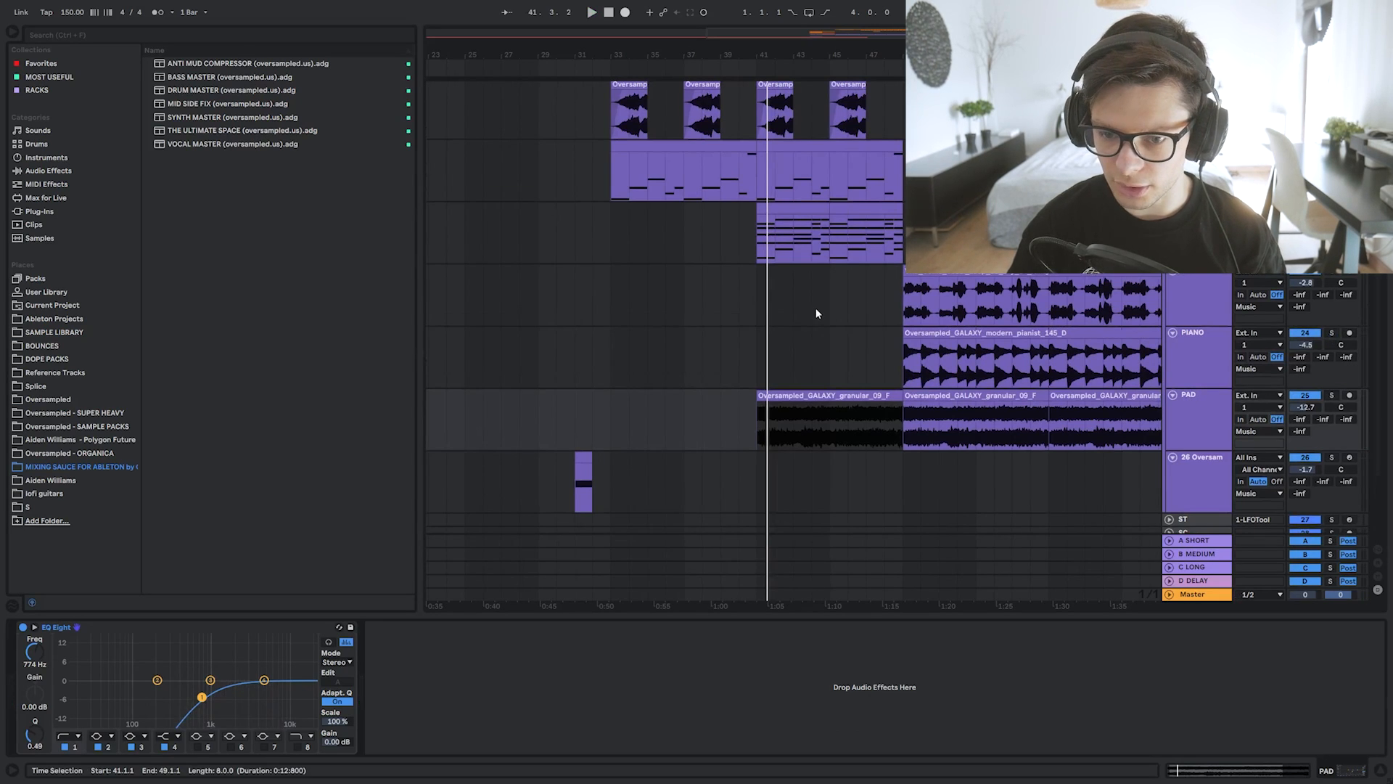
{"action": "left_click", "coordinate": [908, 318]}
{"action": "scroll", "coordinate": [916, 319], "scroll_direction": "down", "scroll_amount": 3}
{"action": "left_click", "coordinate": [949, 333]}
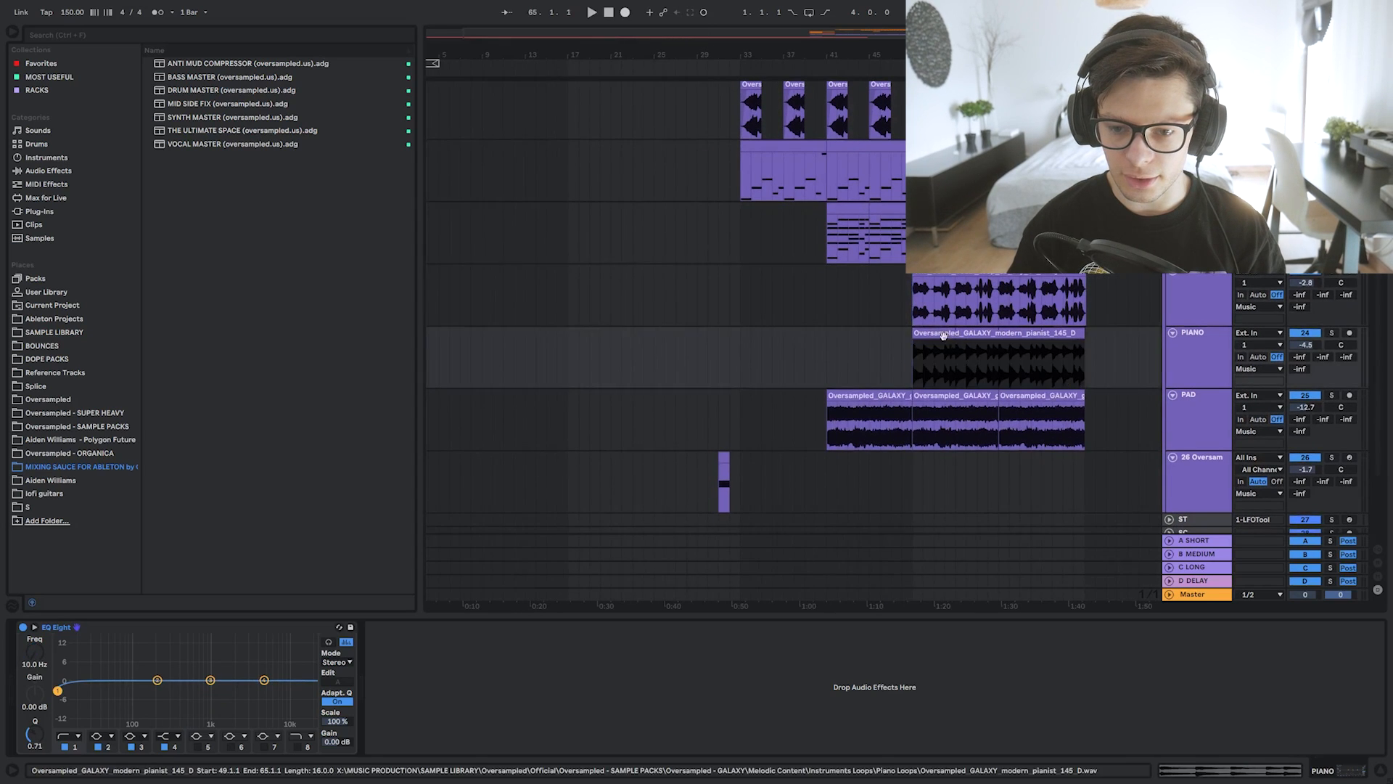
{"action": "scroll", "coordinate": [874, 368], "scroll_direction": "up", "scroll_amount": 3}
{"action": "left_click_drag", "start_coordinate": [733, 291], "coordinate": [544, 279]}
{"action": "scroll", "coordinate": [839, 416], "scroll_direction": "up", "scroll_amount": 1}
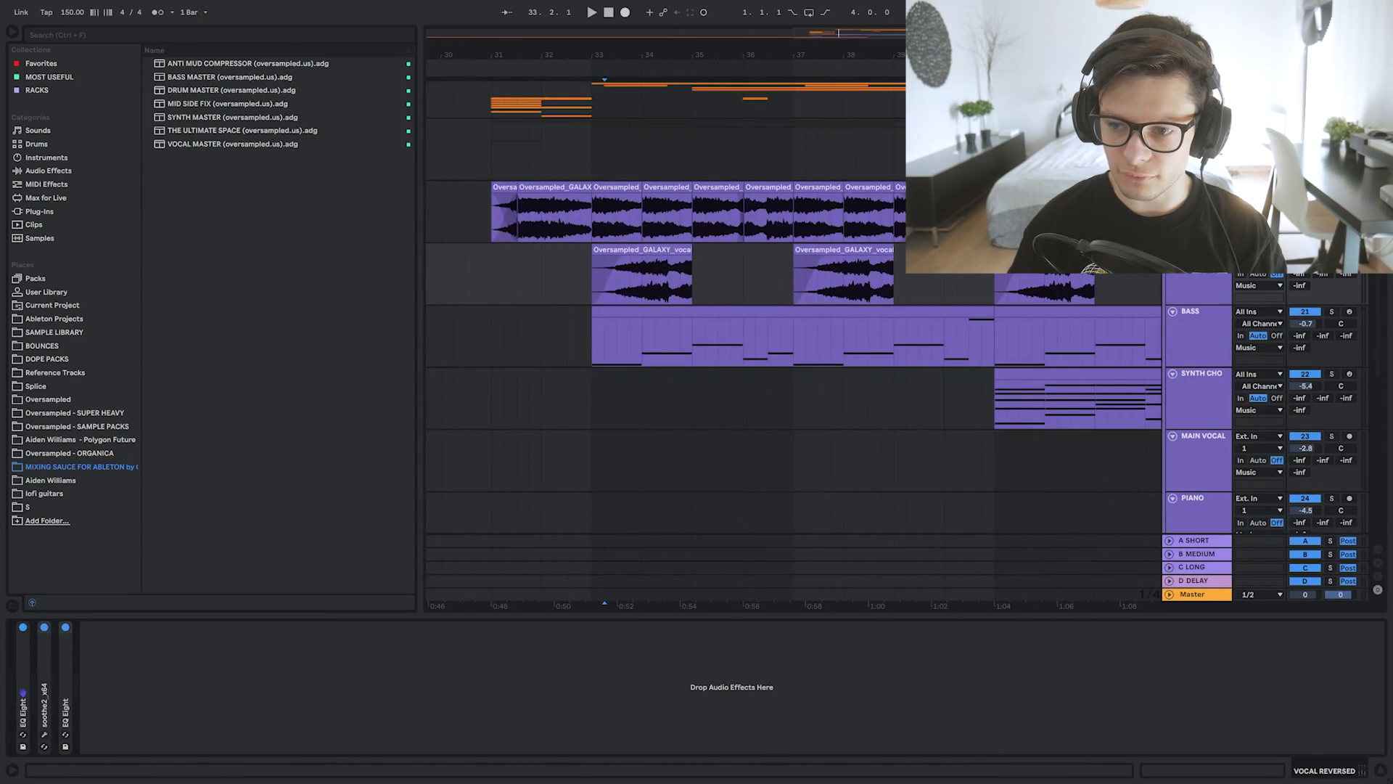
Play the vocal chops from bar 33 to audition THE ULTIMATE SPACE rack on that track.
{"action": "left_click", "coordinate": [624, 190]}
{"action": "key", "text": "space"}
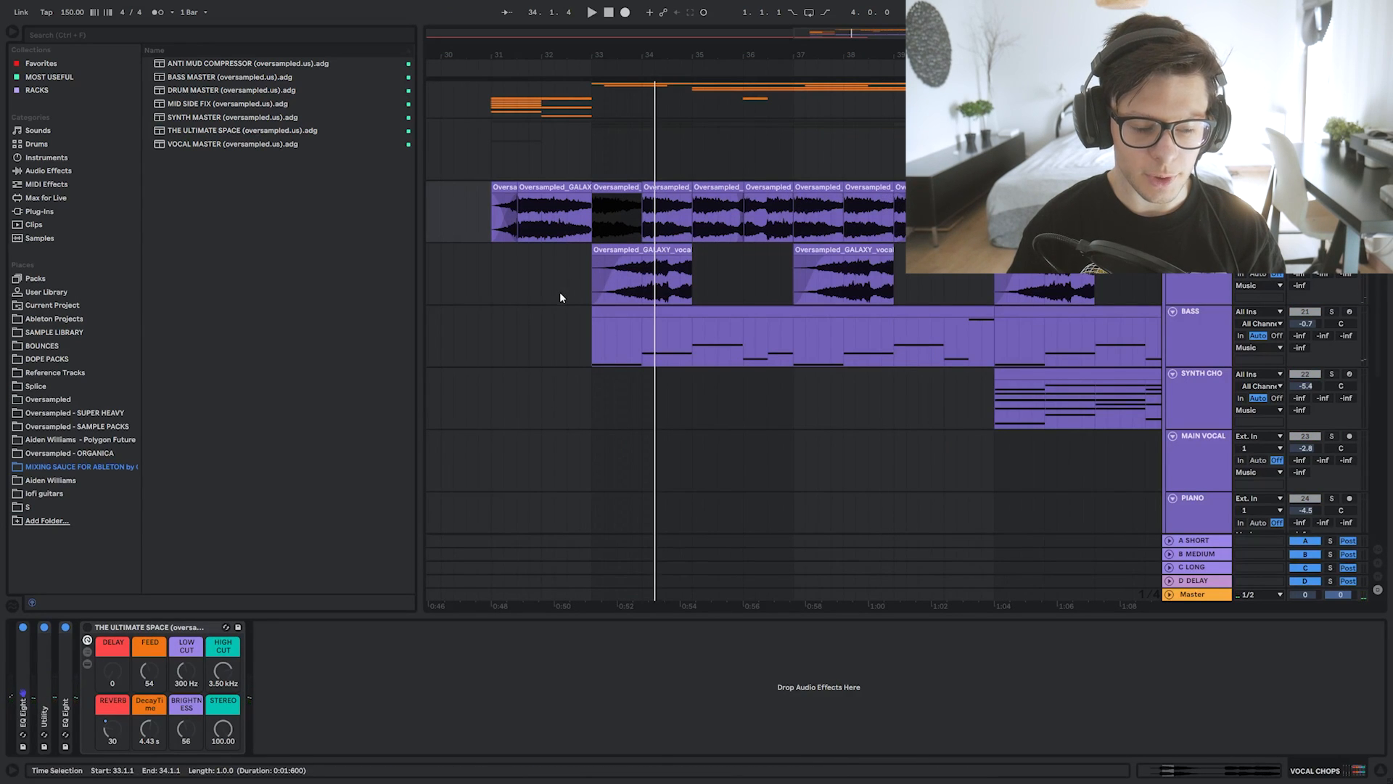
{"action": "key", "text": "plus"}
{"action": "key", "text": "plus"}
{"action": "key", "text": "plus"}
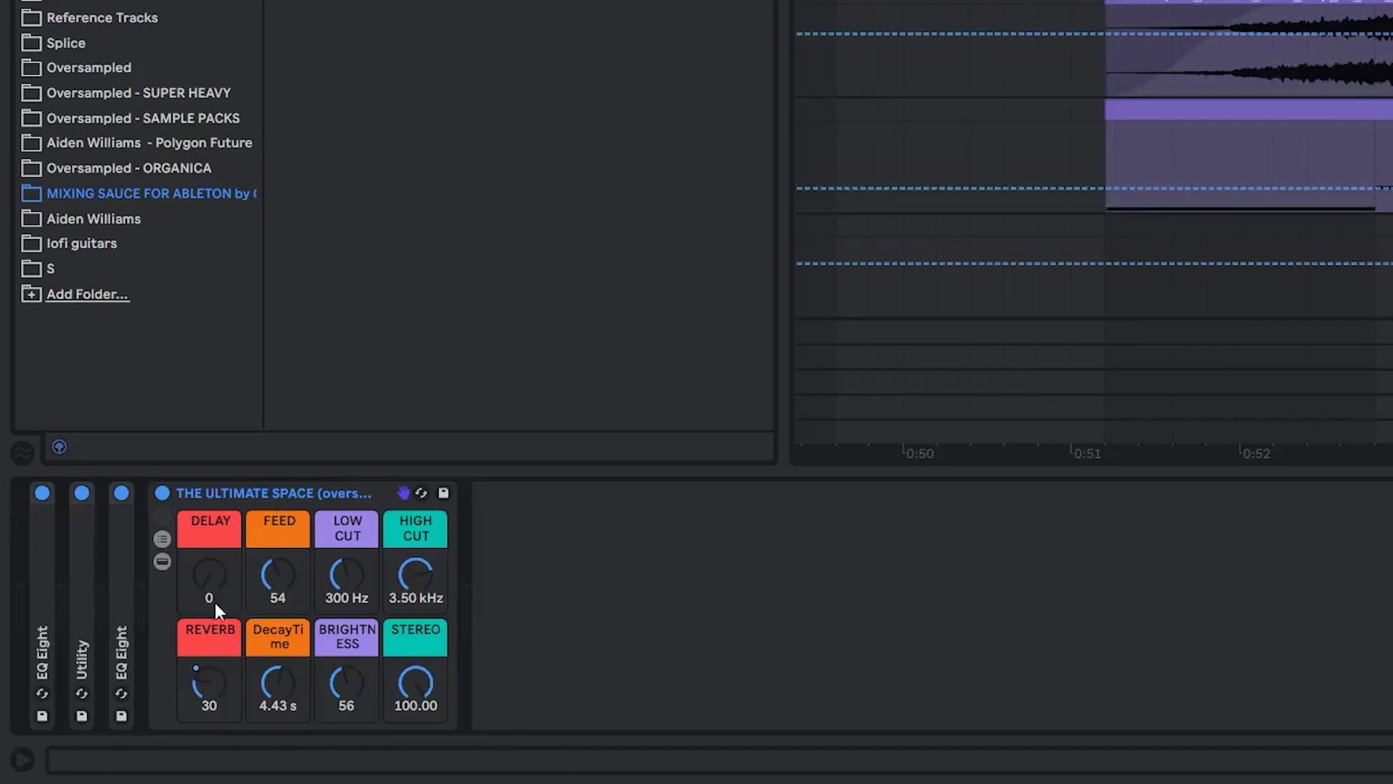
{"action": "key", "text": "space"}
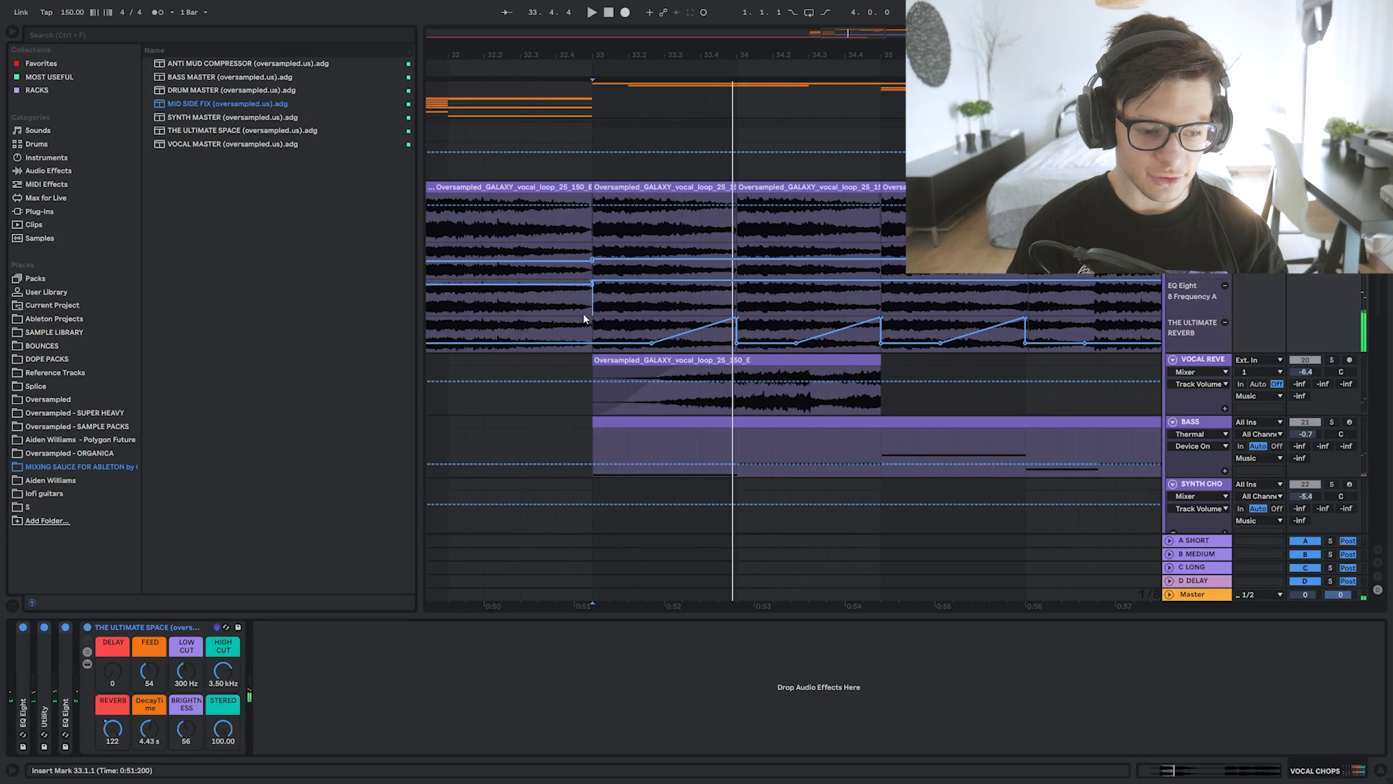
Try deleting the vocal chops clip at bar 34 to leave a gap for the reverb tail.
{"action": "left_click", "coordinate": [750, 187]}
{"action": "key", "text": "Delete"}
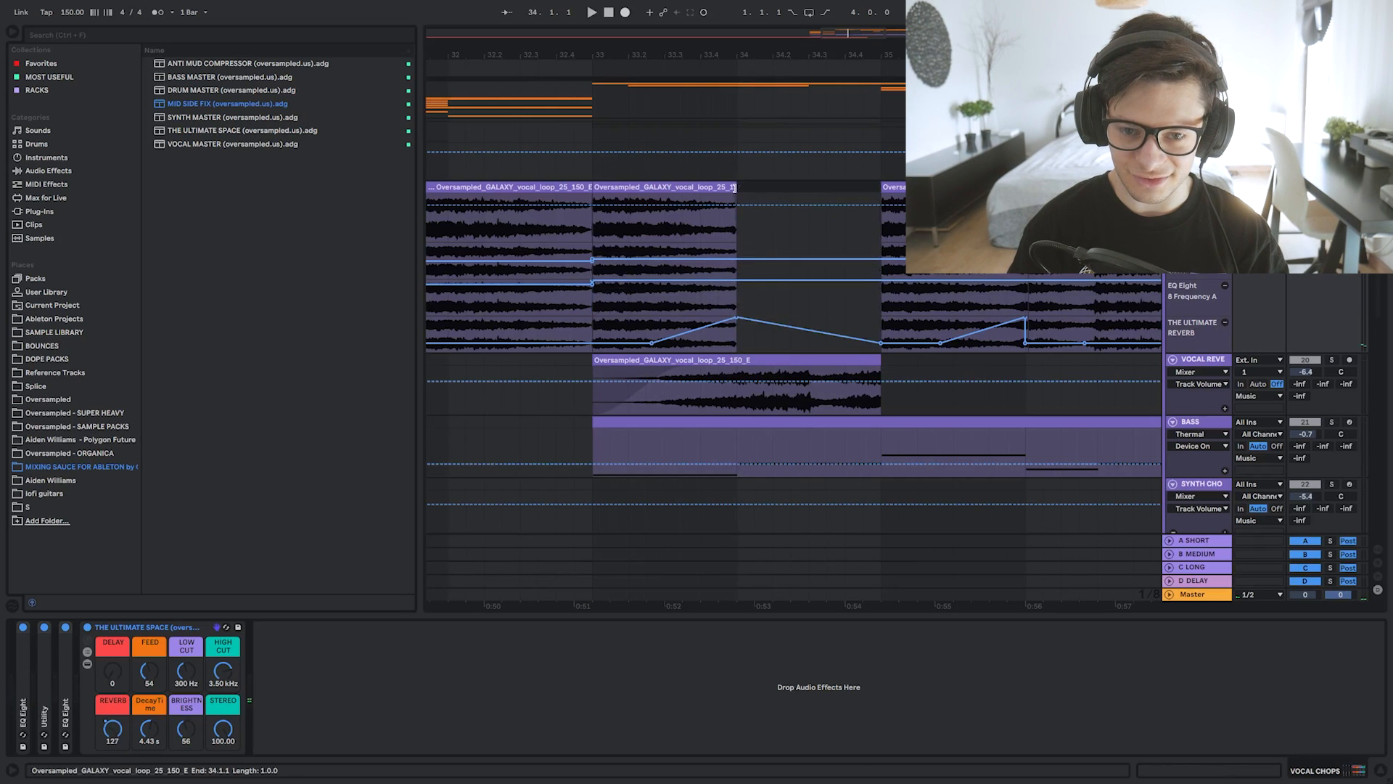
{"action": "left_click_drag", "start_coordinate": [876, 229], "coordinate": [595, 290]}
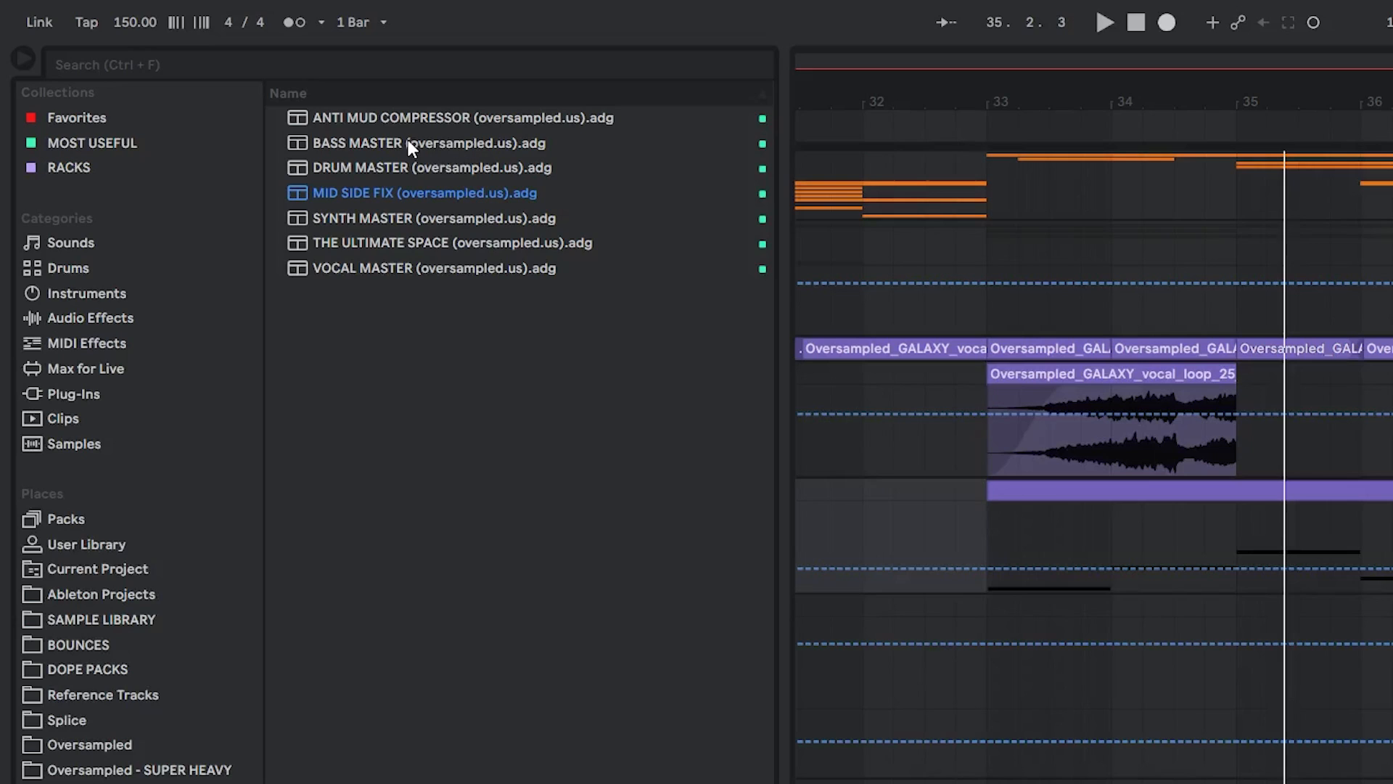
Add the BASS MASTER rack to the BASS track and set its NOISE to 101 while auditioning the bass.
{"action": "double_click", "coordinate": [408, 143]}
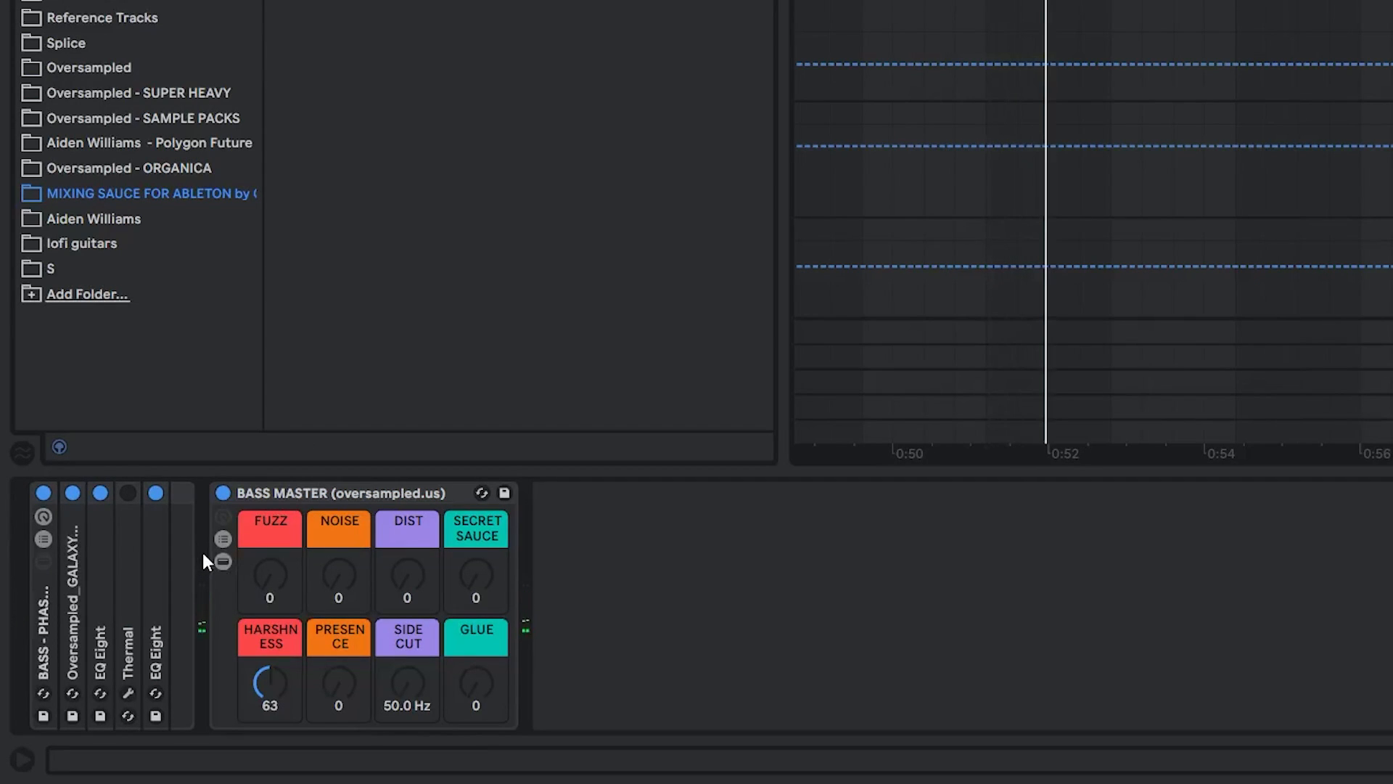
{"action": "mouse_move", "coordinate": [339, 575]}
{"action": "left_mouse_down"}
{"action": "mouse_move", "coordinate": [339, 511]}
{"action": "mouse_move", "coordinate": [340, 594]}
{"action": "left_mouse_up"}
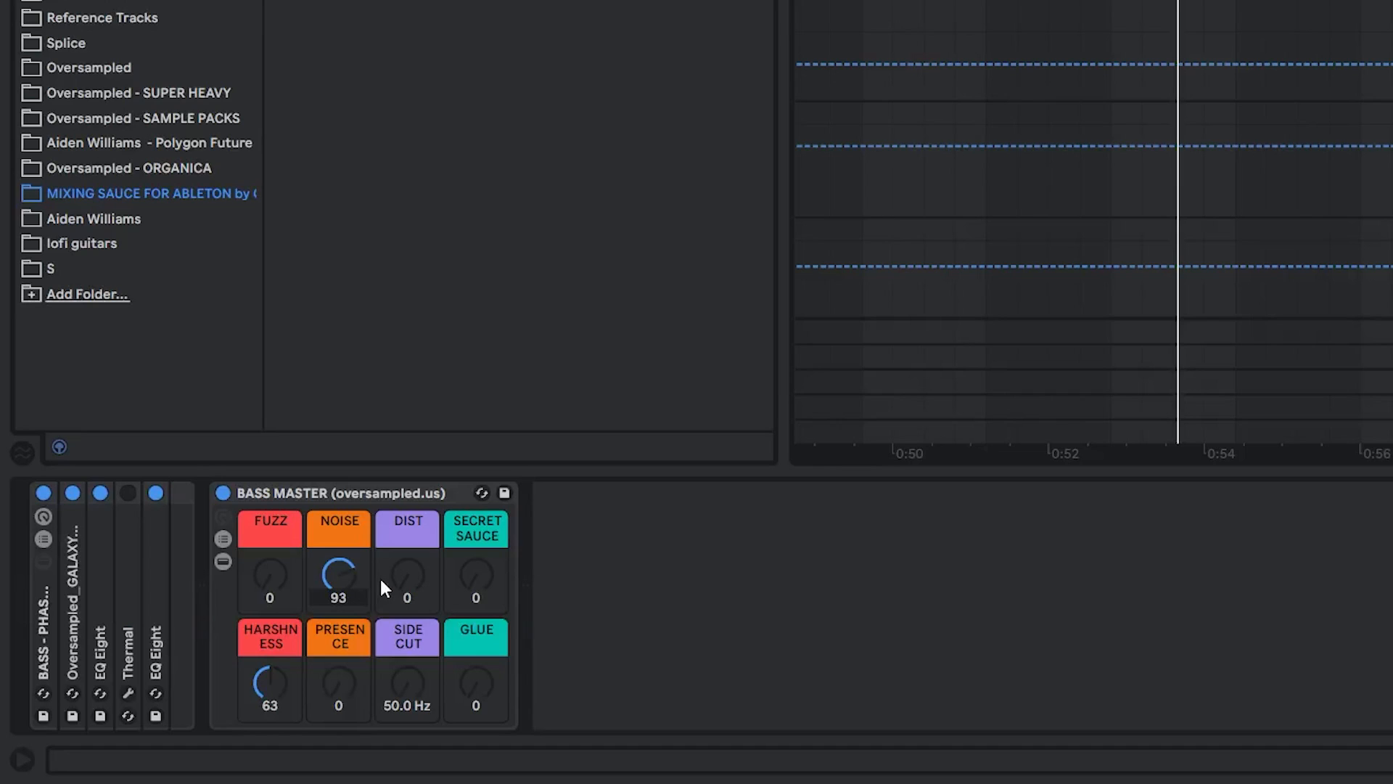
{"action": "left_click_drag", "start_coordinate": [339, 574], "coordinate": [339, 568]}
{"action": "key", "text": "space"}
{"action": "key", "text": "space"}
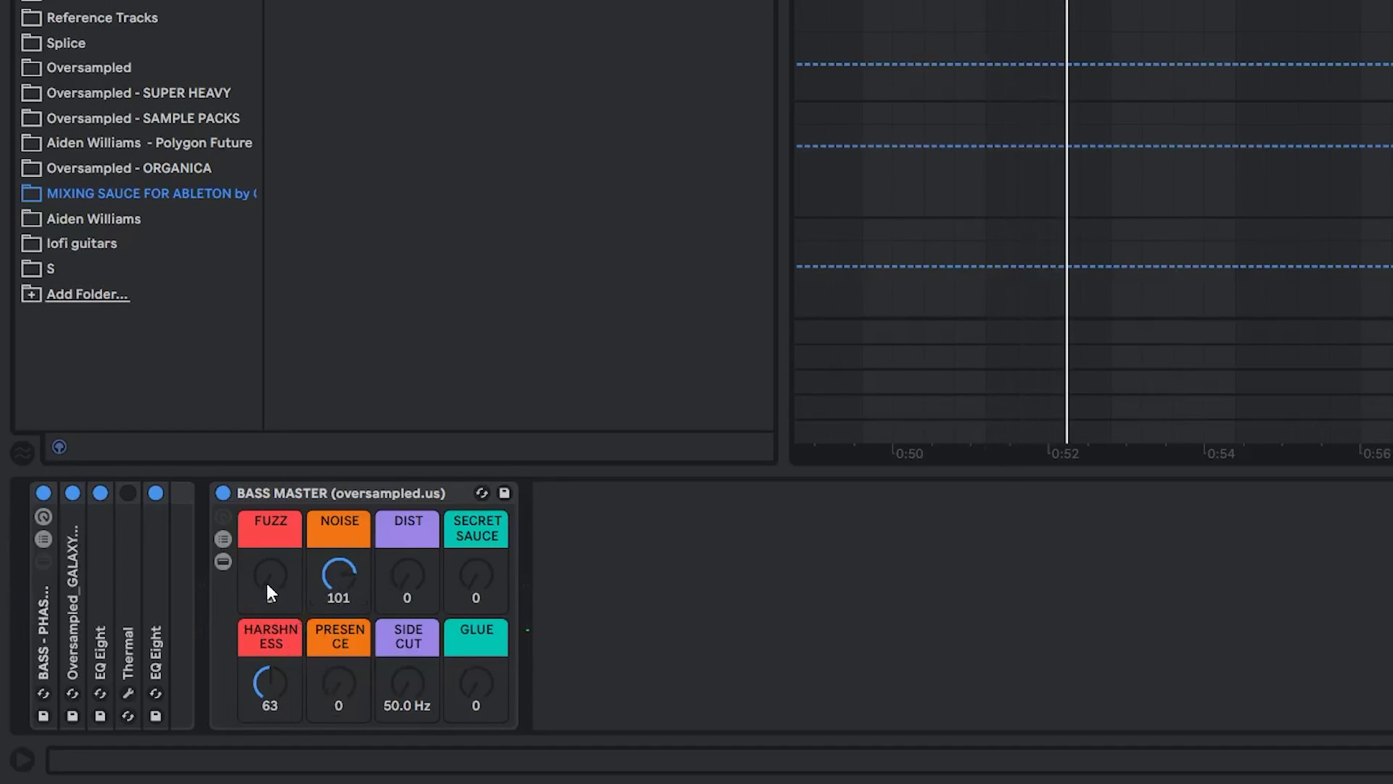
{"action": "key", "text": "space"}
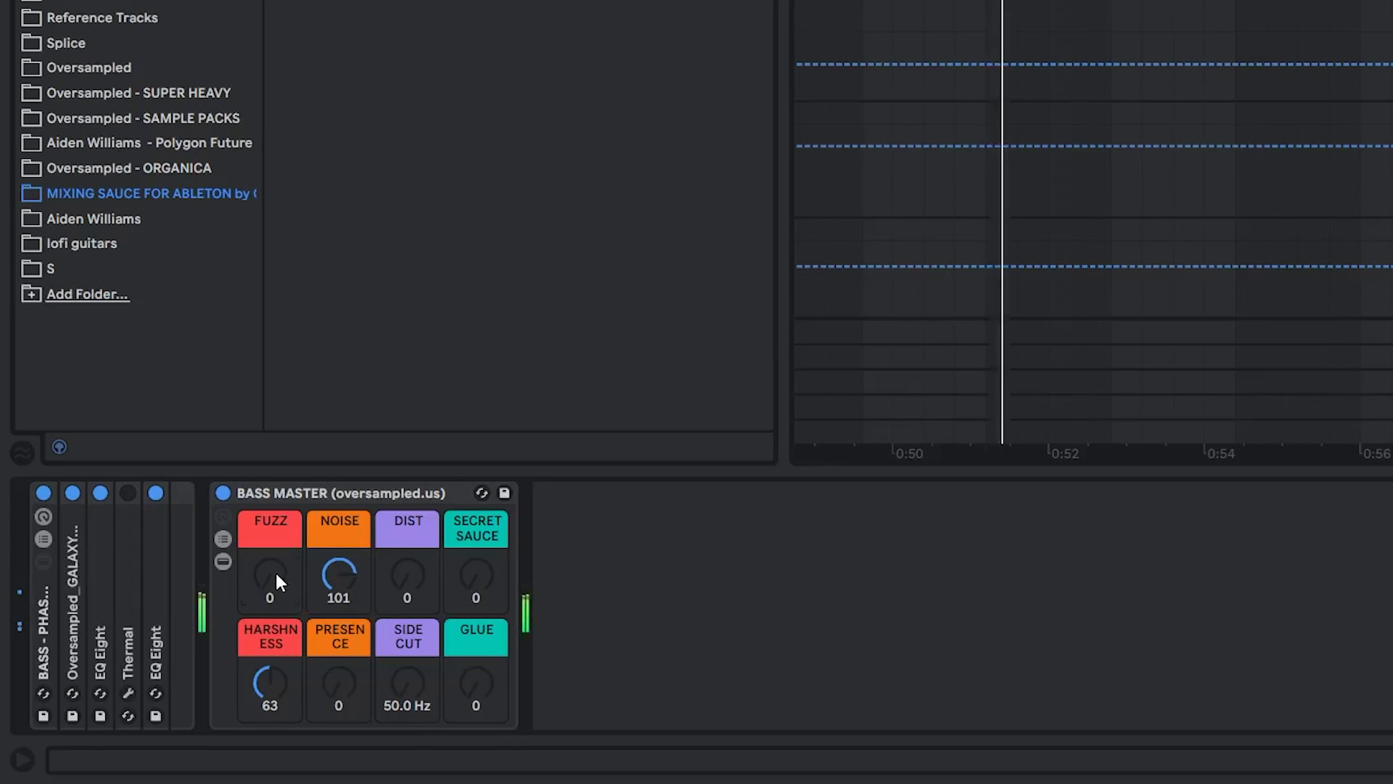
Set the BASS MASTER rack's FUZZ to 68, NOISE to 95 and DIST to 81.
{"action": "left_click_drag", "start_coordinate": [276, 572], "coordinate": [276, 507]}
{"action": "left_click_drag", "start_coordinate": [339, 575], "coordinate": [289, 570]}
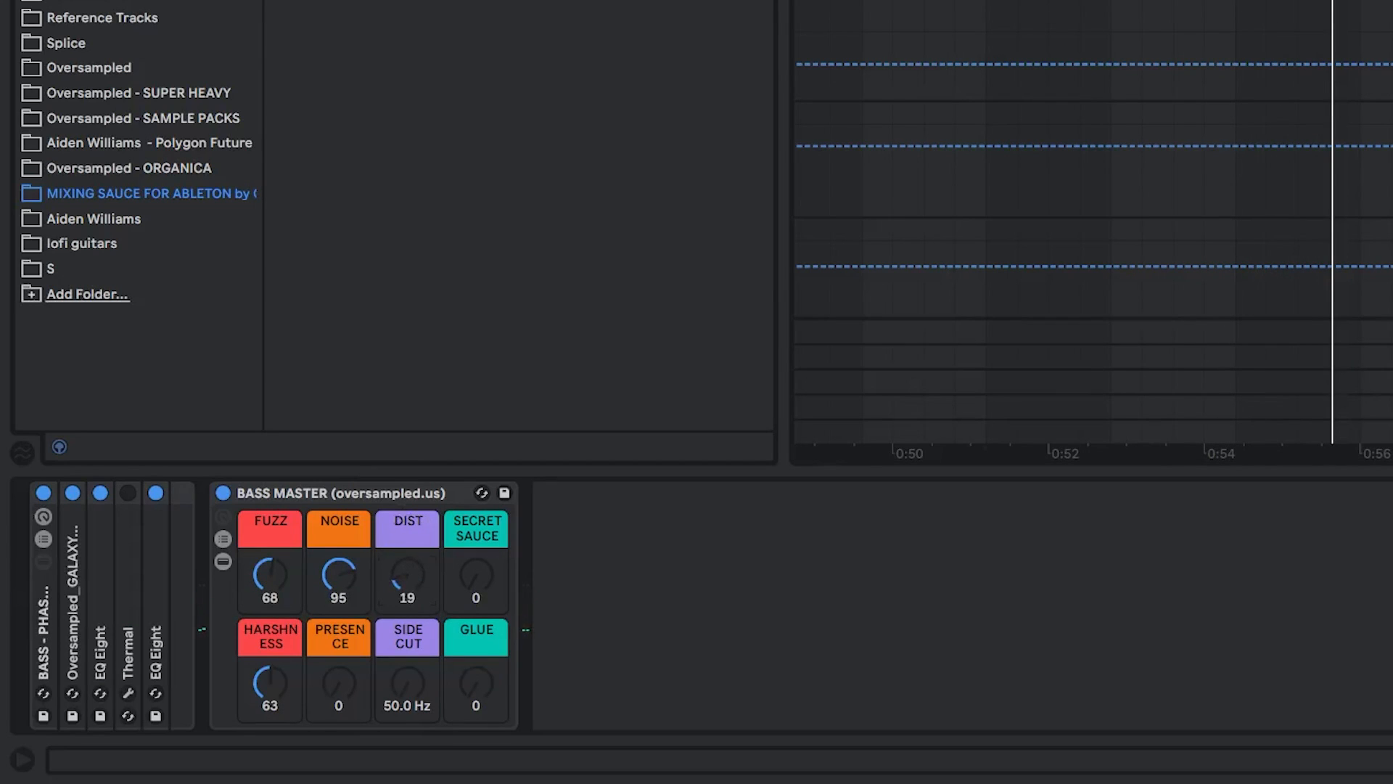
{"action": "left_click_drag", "start_coordinate": [407, 575], "coordinate": [407, 534]}
Set the BASS MASTER rack's PRESENCE to 14, SIDE CUT to 141 Hz, SECRET SAUCE to 4 and HARSHNESS to 82.
{"action": "left_click_drag", "start_coordinate": [333, 684], "coordinate": [333, 670]}
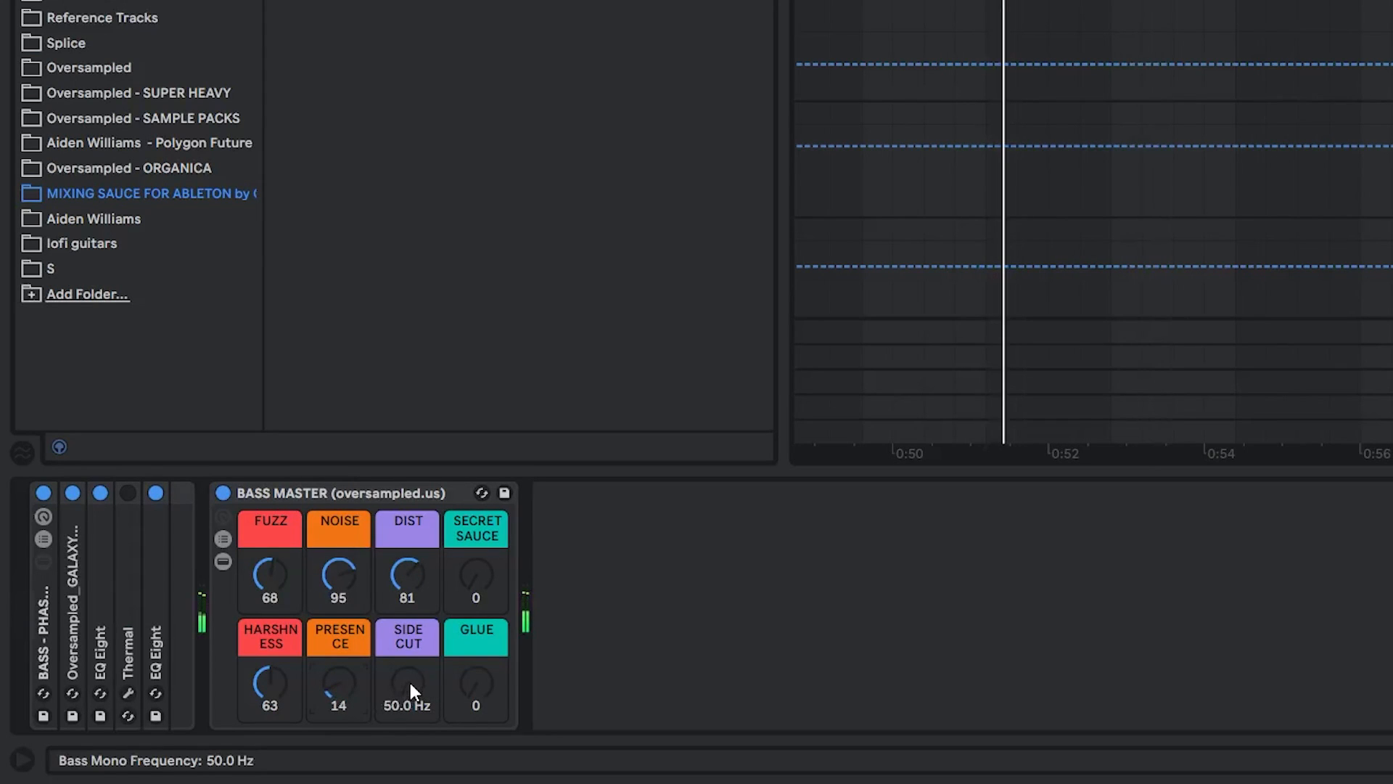
{"action": "mouse_move", "coordinate": [413, 684]}
{"action": "left_mouse_down"}
{"action": "mouse_move", "coordinate": [414, 657]}
{"action": "mouse_move", "coordinate": [412, 683]}
{"action": "left_mouse_up"}
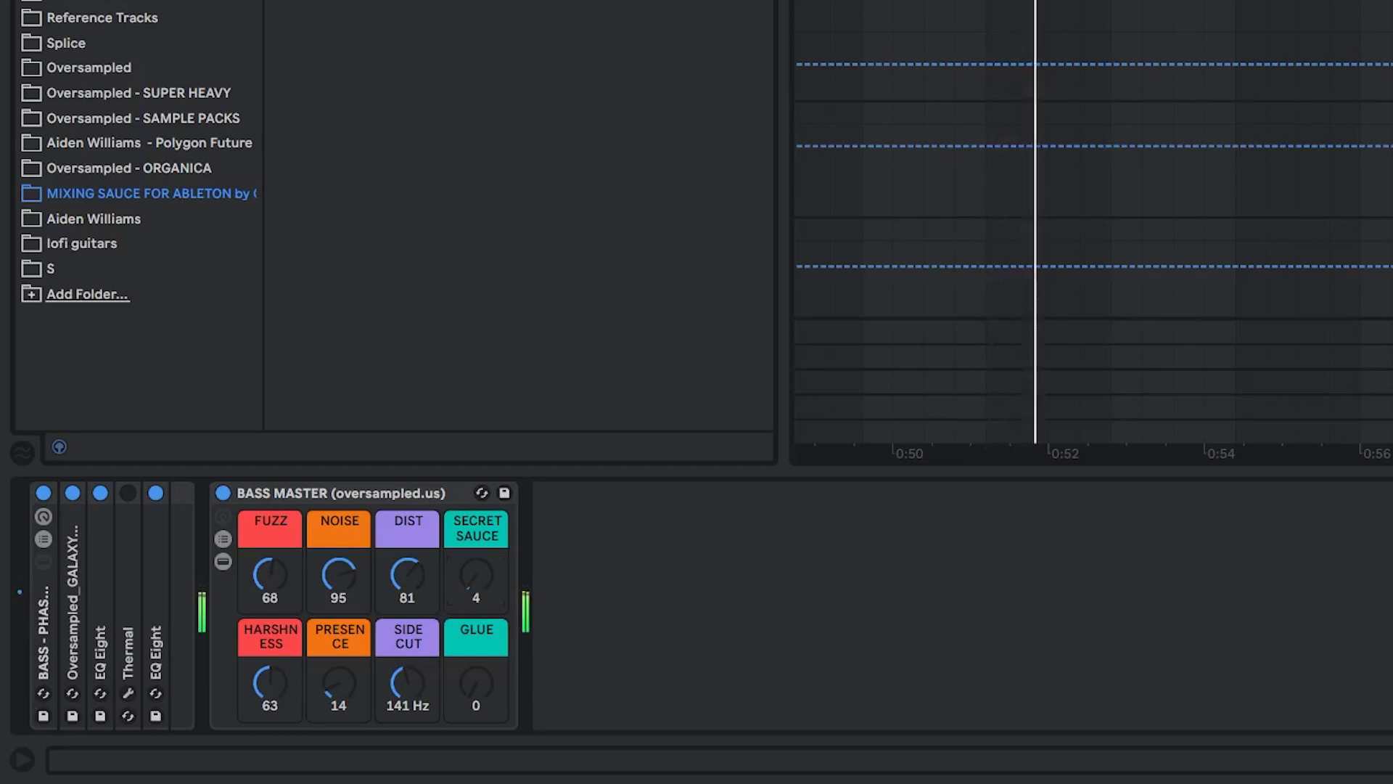
{"action": "left_click", "coordinate": [254, 678]}
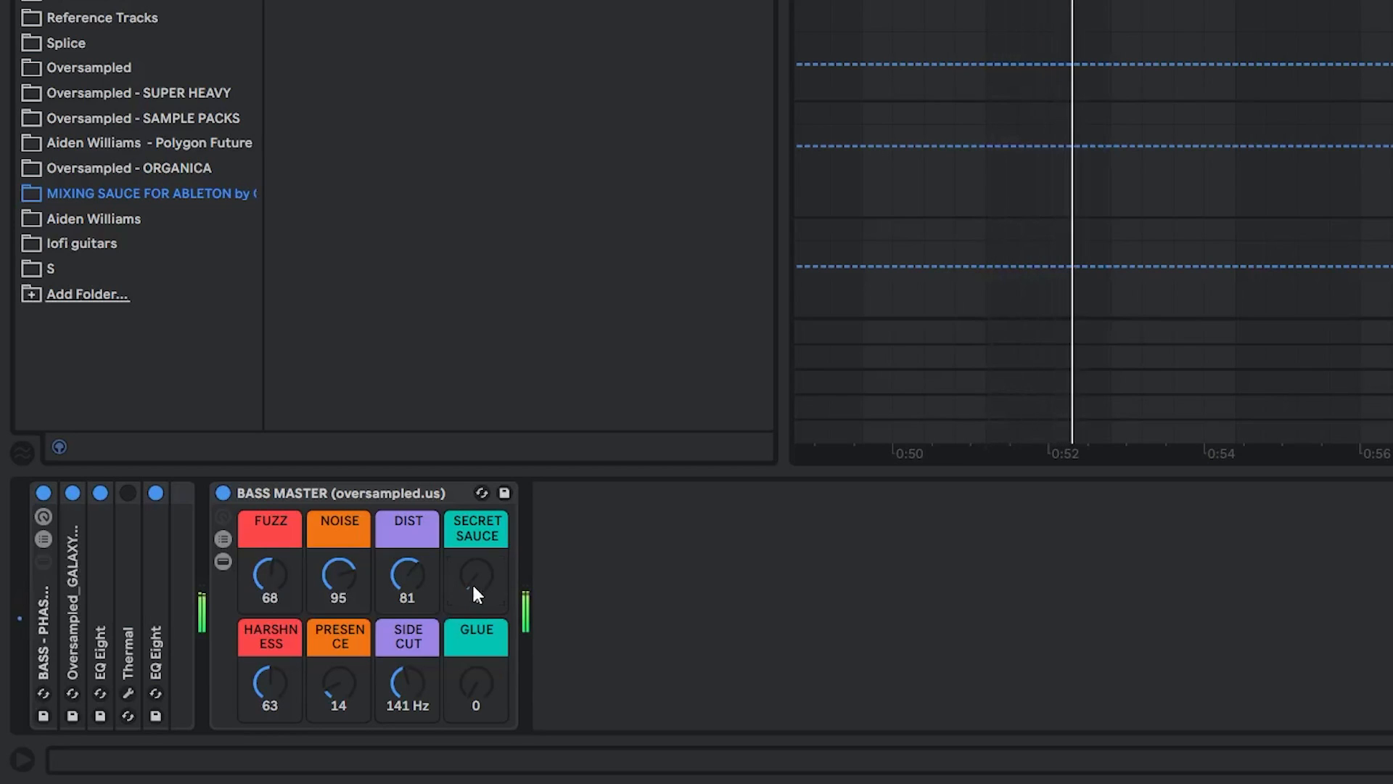
{"action": "left_click_drag", "start_coordinate": [268, 681], "coordinate": [271, 634]}
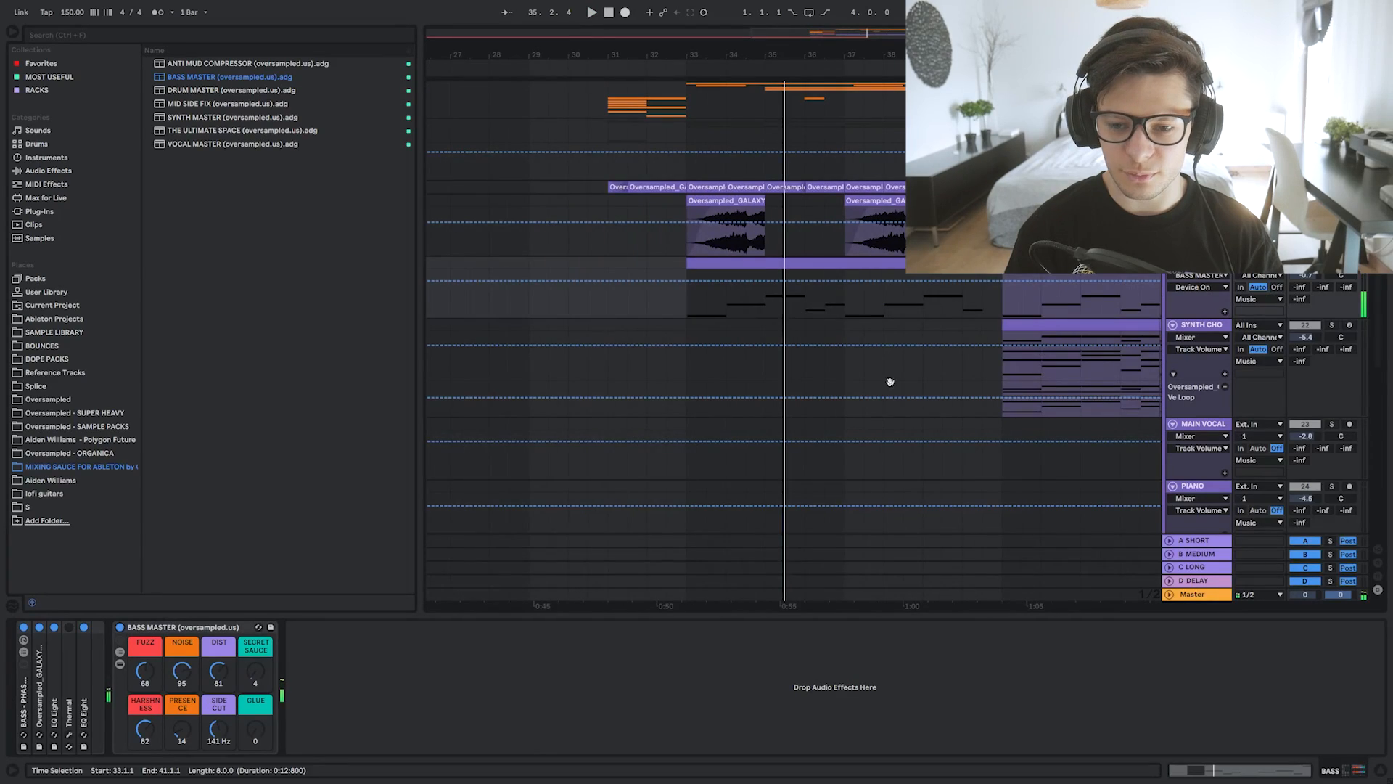
Stop playback, unfold the Drums group and add the DRUM MASTER rack to it.
{"action": "left_click_drag", "start_coordinate": [890, 382], "coordinate": [823, 335]}
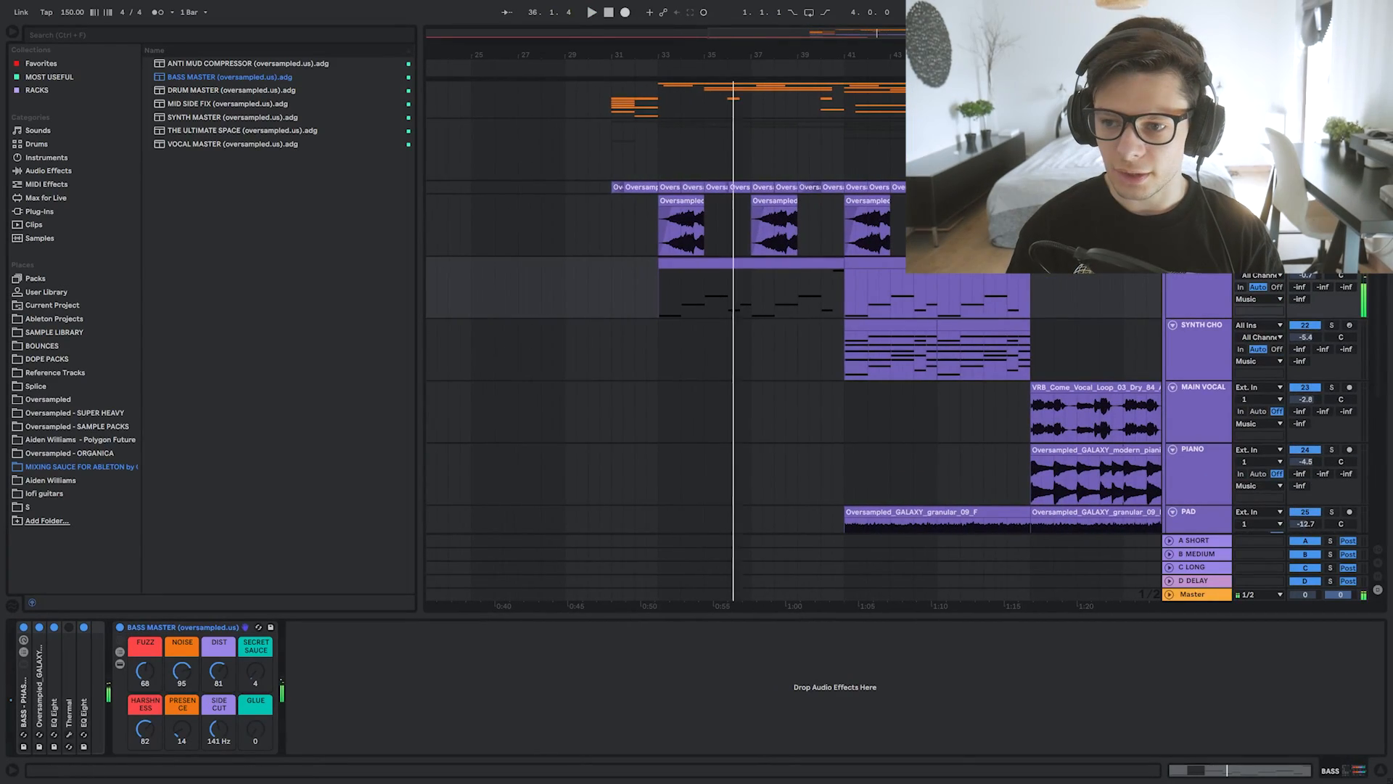
{"action": "scroll", "coordinate": [780, 273], "scroll_direction": "up", "scroll_amount": 5}
{"action": "key", "text": "space"}
{"action": "scroll", "coordinate": [653, 395], "scroll_direction": "up", "scroll_amount": 3}
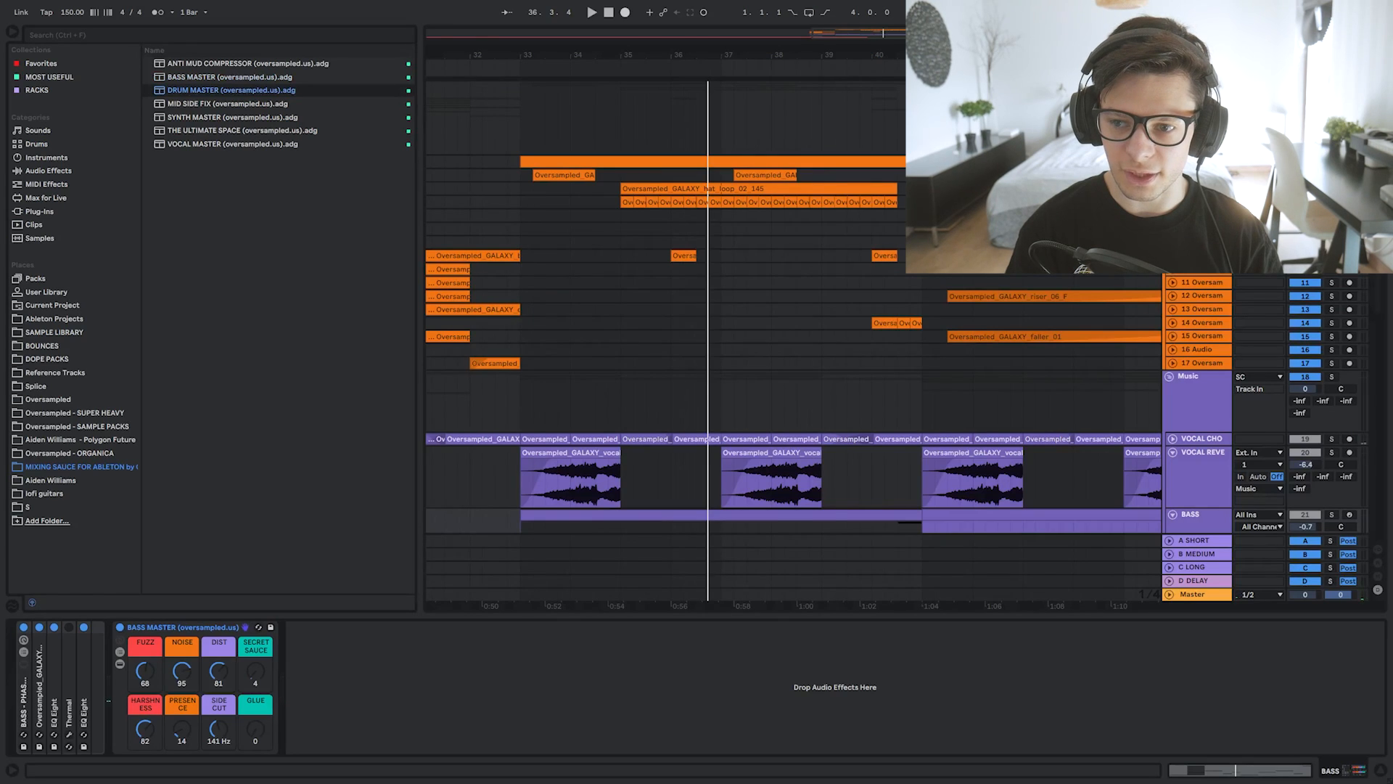
{"action": "left_click_drag", "start_coordinate": [557, 120], "coordinate": [521, 129]}
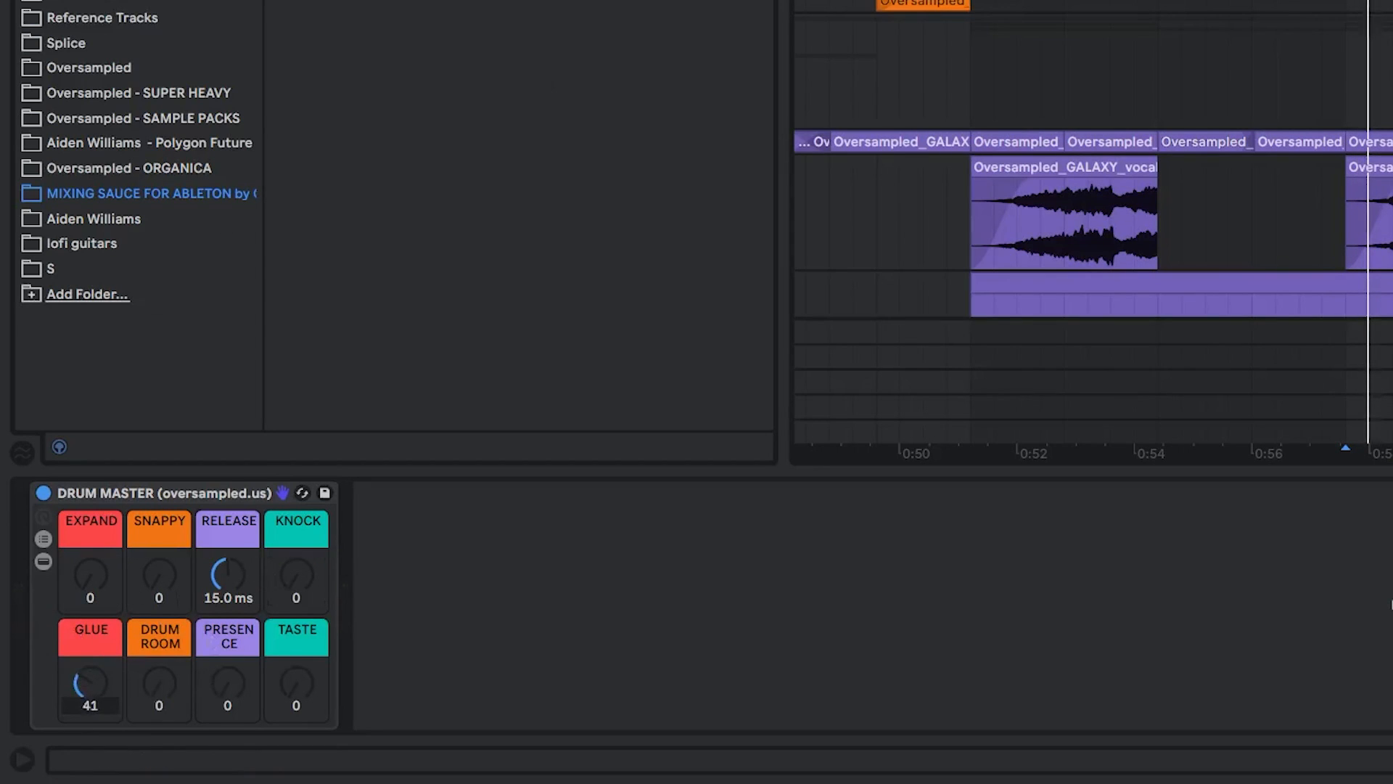
Set the DRUM MASTER rack's GLUE to 65, EXPAND to 60, TASTE to 24 and DRUM ROOM to 33.
{"action": "mouse_move", "coordinate": [87, 684]}
{"action": "left_mouse_down"}
{"action": "mouse_move", "coordinate": [87, 639]}
{"action": "mouse_move", "coordinate": [86, 678]}
{"action": "left_mouse_up"}
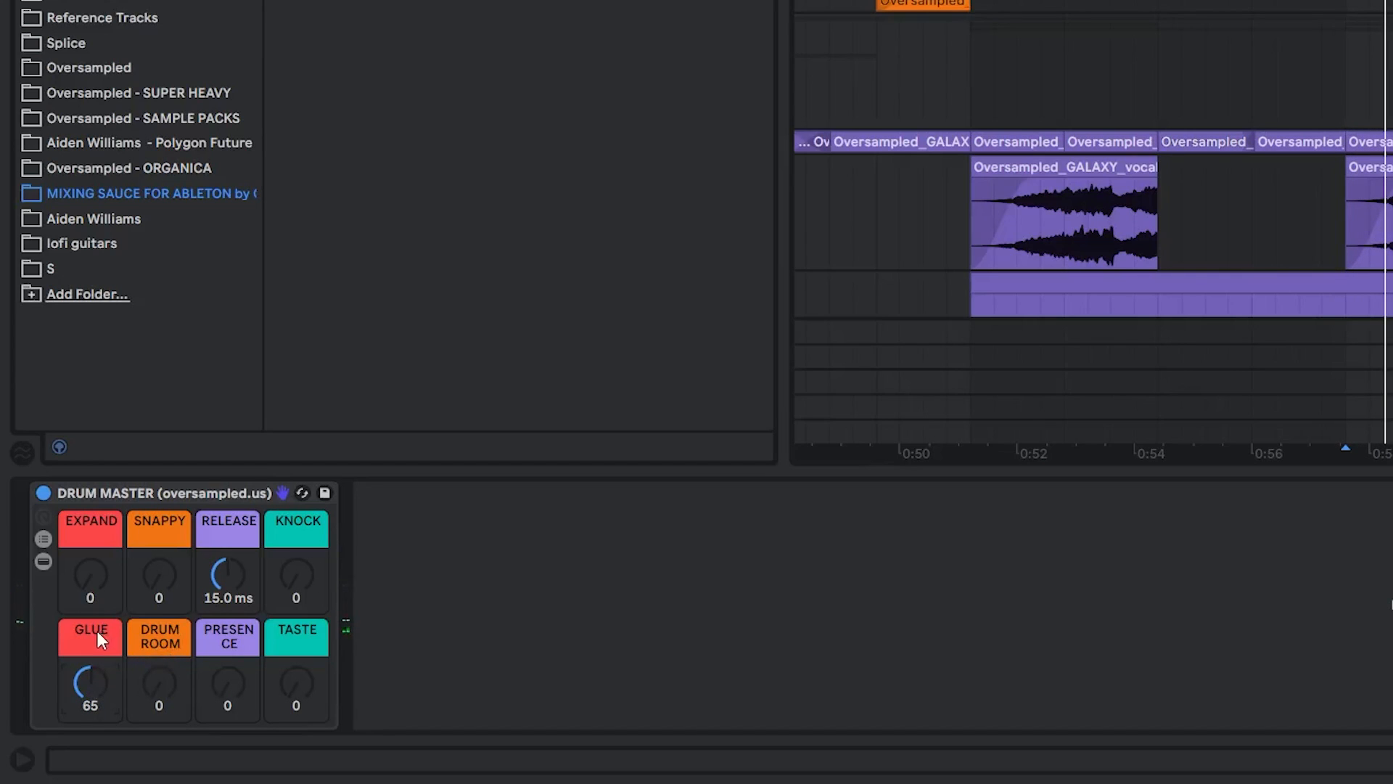
{"action": "left_click_drag", "start_coordinate": [85, 578], "coordinate": [86, 548]}
{"action": "mouse_move", "coordinate": [296, 684]}
{"action": "left_mouse_down"}
{"action": "mouse_move", "coordinate": [296, 658]}
{"action": "mouse_move", "coordinate": [290, 703]}
{"action": "mouse_move", "coordinate": [297, 659]}
{"action": "left_mouse_up"}
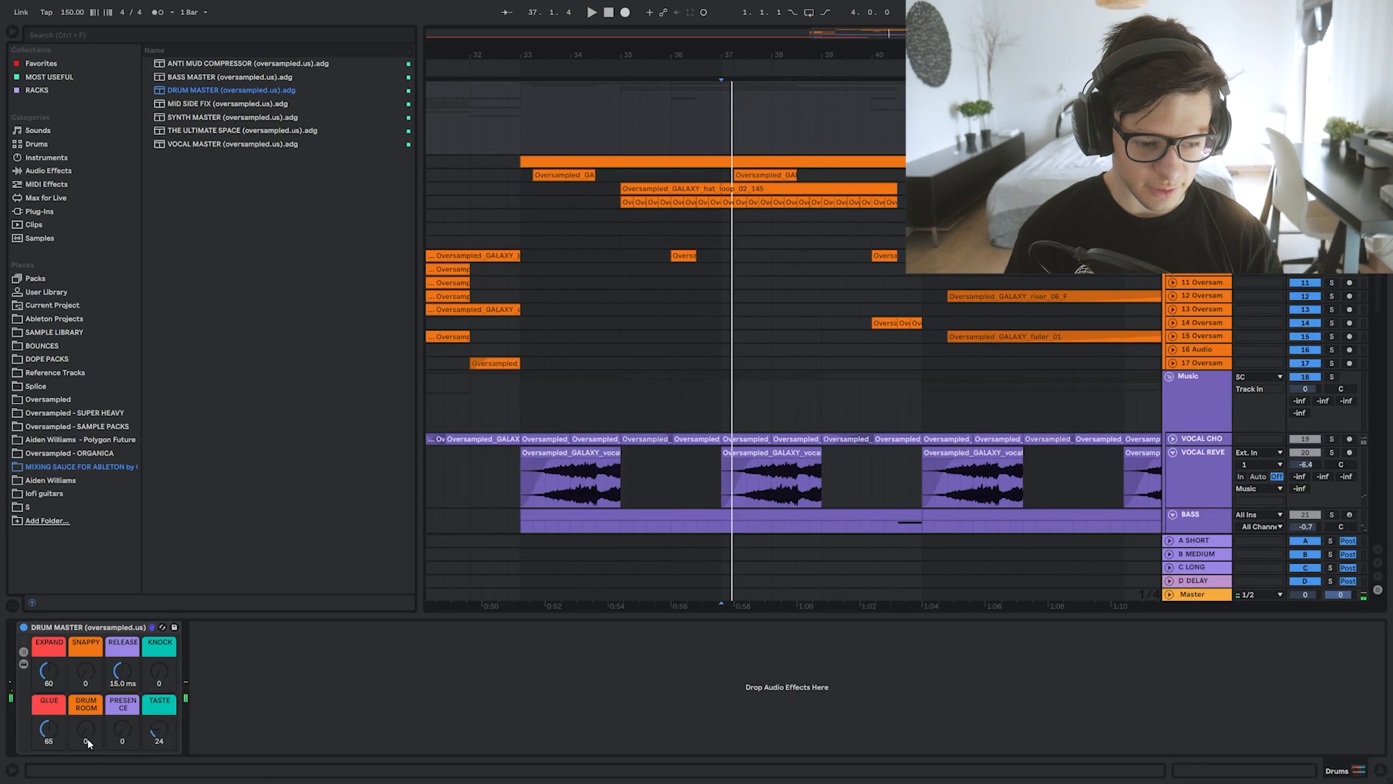
{"action": "left_click_drag", "start_coordinate": [86, 728], "coordinate": [86, 682]}
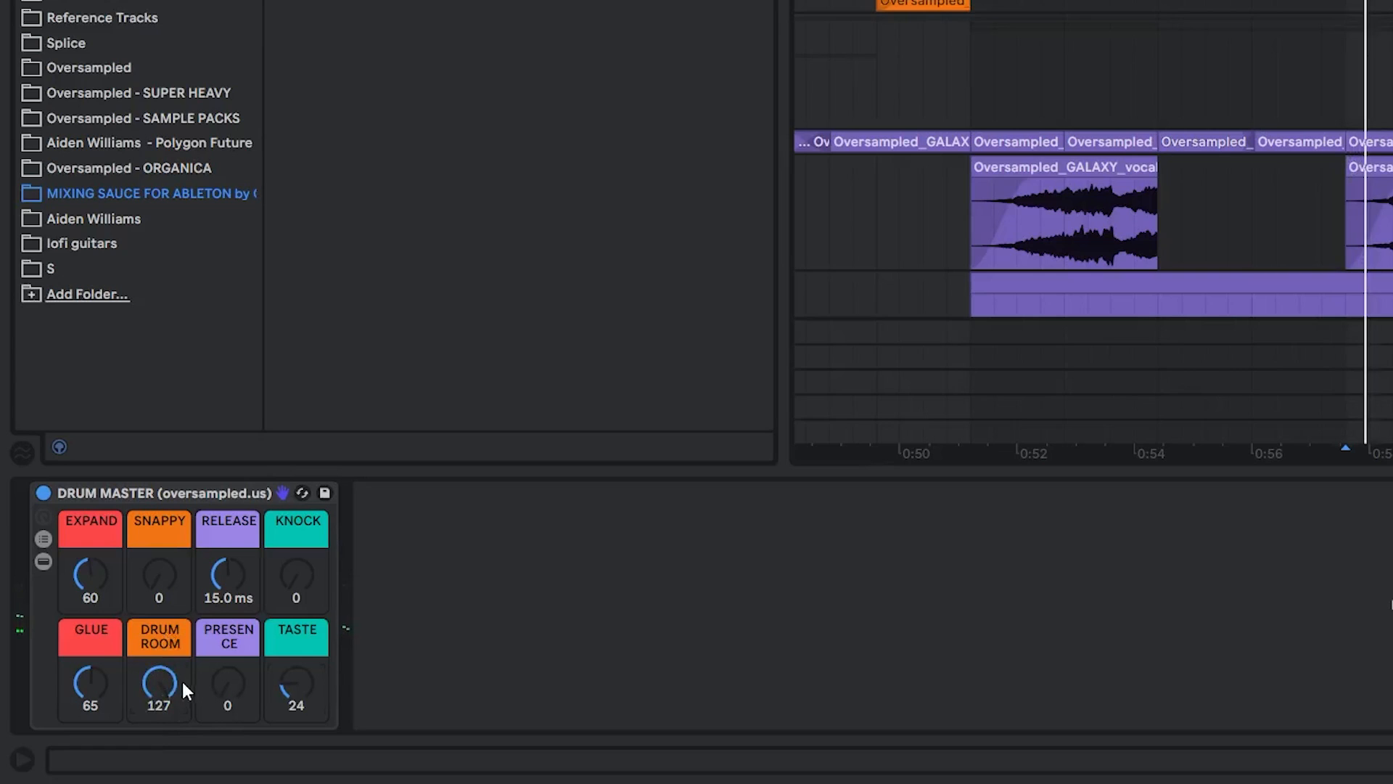
{"action": "mouse_move", "coordinate": [160, 682]}
{"action": "left_mouse_down"}
{"action": "mouse_move", "coordinate": [160, 713]}
{"action": "mouse_move", "coordinate": [154, 681]}
{"action": "left_mouse_up"}
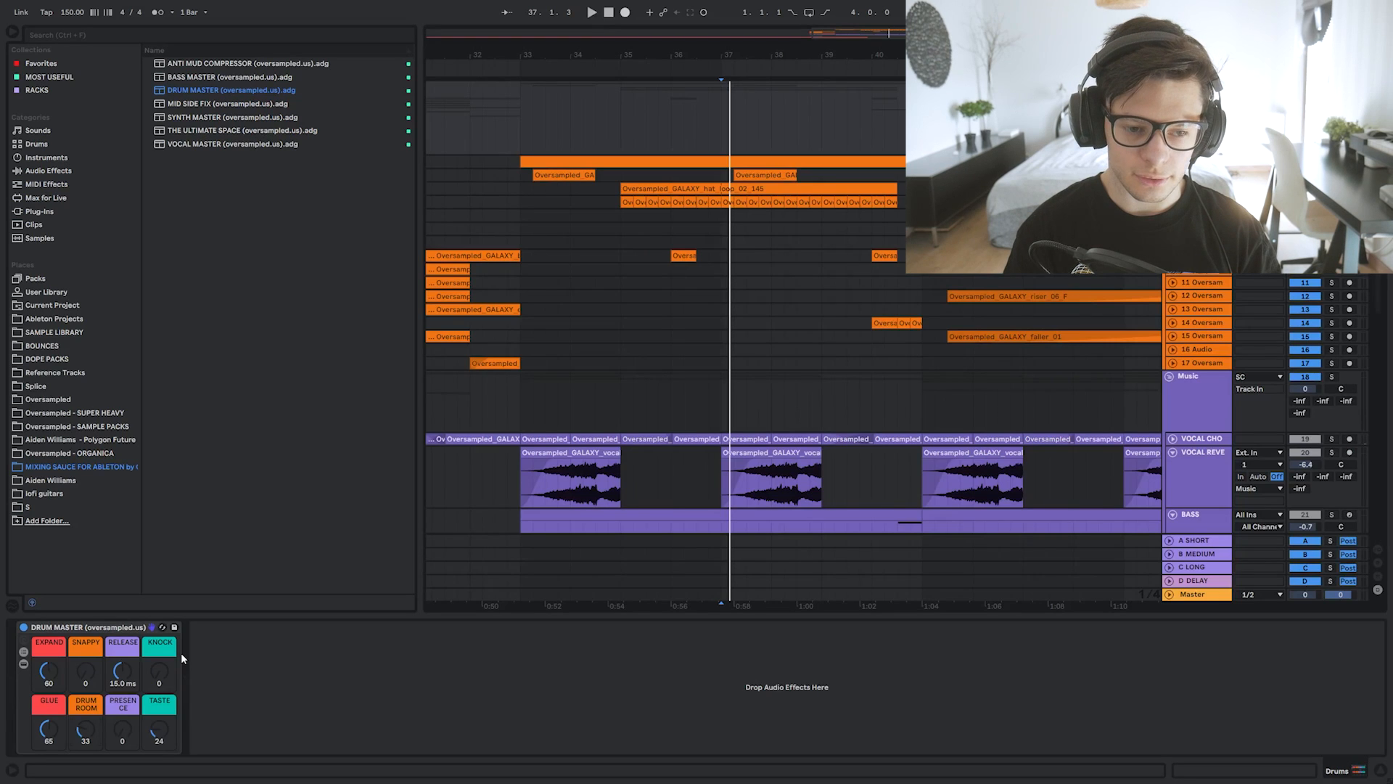
Set the DRUM MASTER rack's KNOCK to 57, SNAPPY to 46 and RELEASE to 108 ms.
{"action": "left_click_drag", "start_coordinate": [159, 671], "coordinate": [159, 659]}
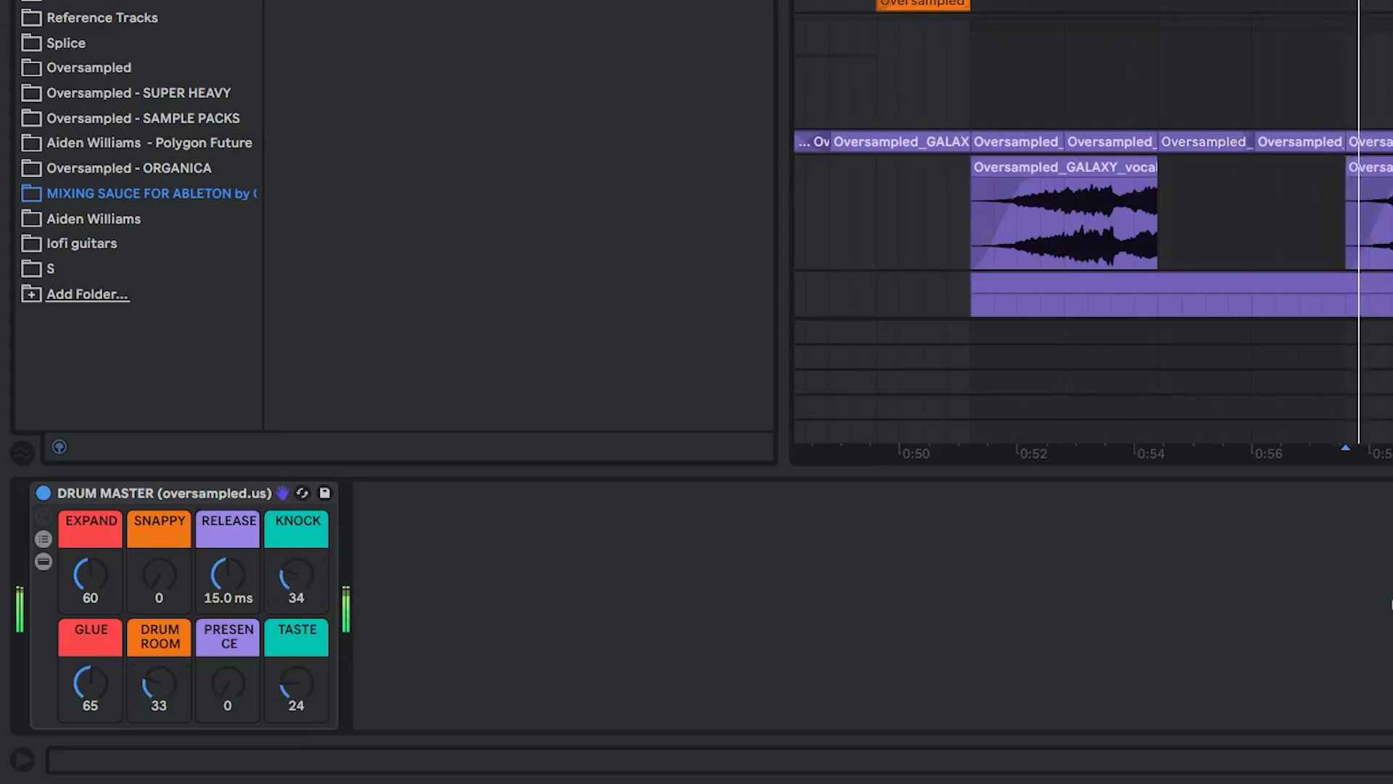
{"action": "left_click_drag", "start_coordinate": [297, 575], "coordinate": [297, 666]}
{"action": "left_click_drag", "start_coordinate": [149, 592], "coordinate": [149, 543]}
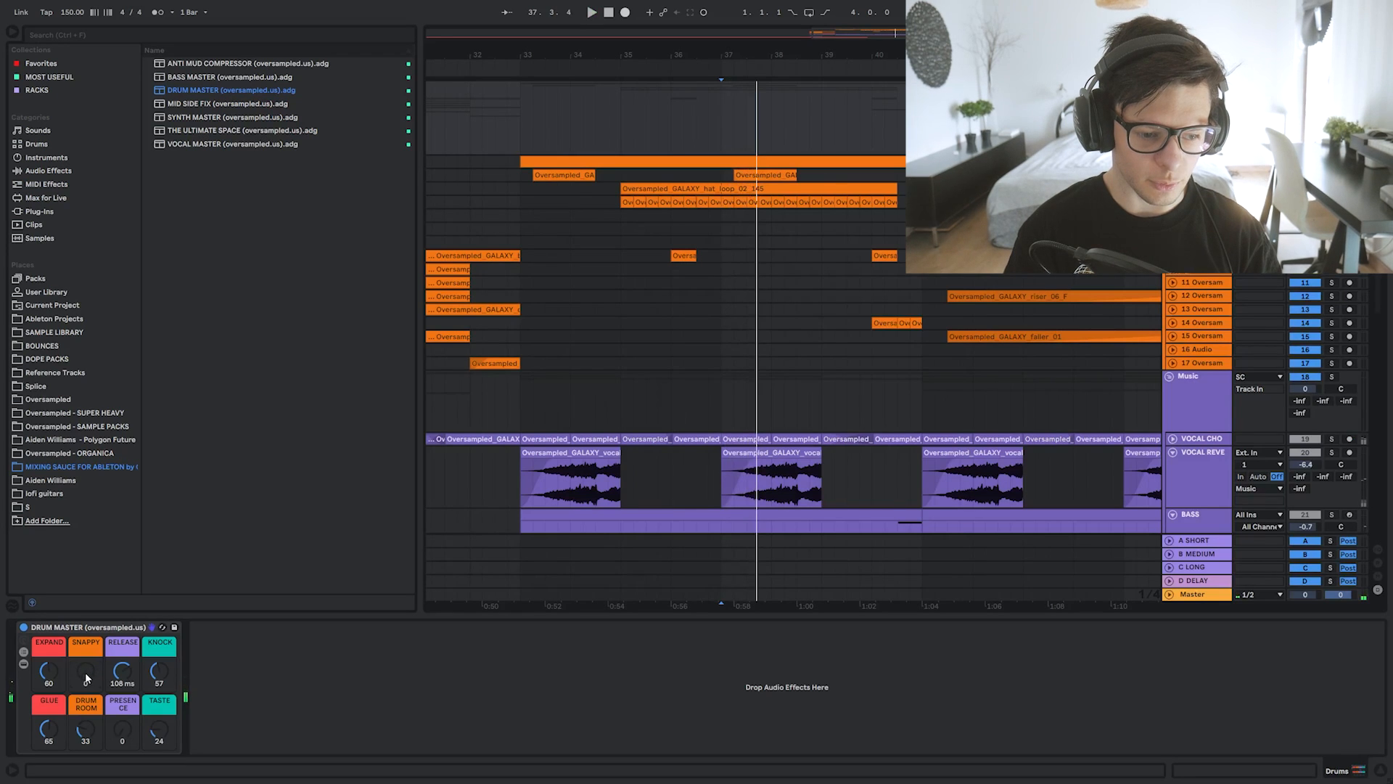
{"action": "left_click_drag", "start_coordinate": [86, 677], "coordinate": [86, 650]}
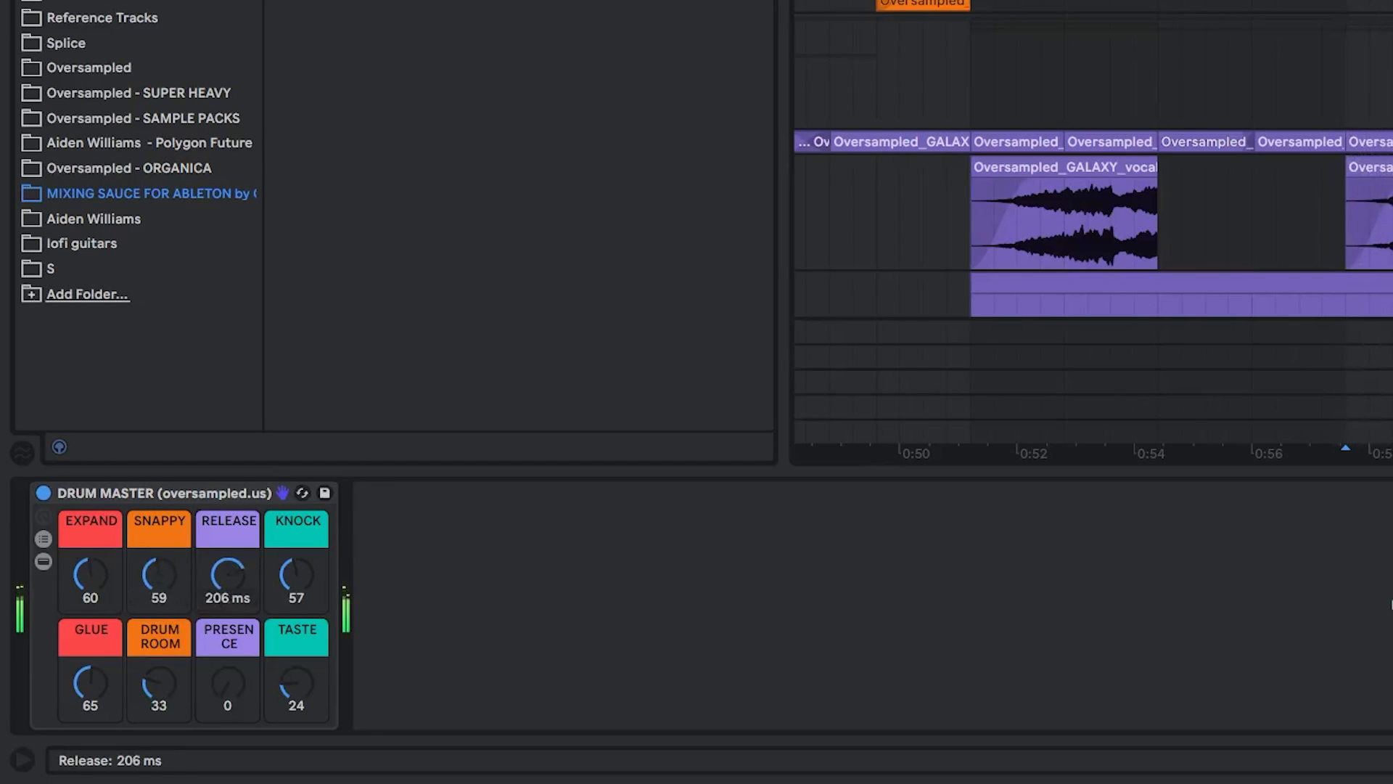
{"action": "left_click_drag", "start_coordinate": [217, 592], "coordinate": [217, 626]}
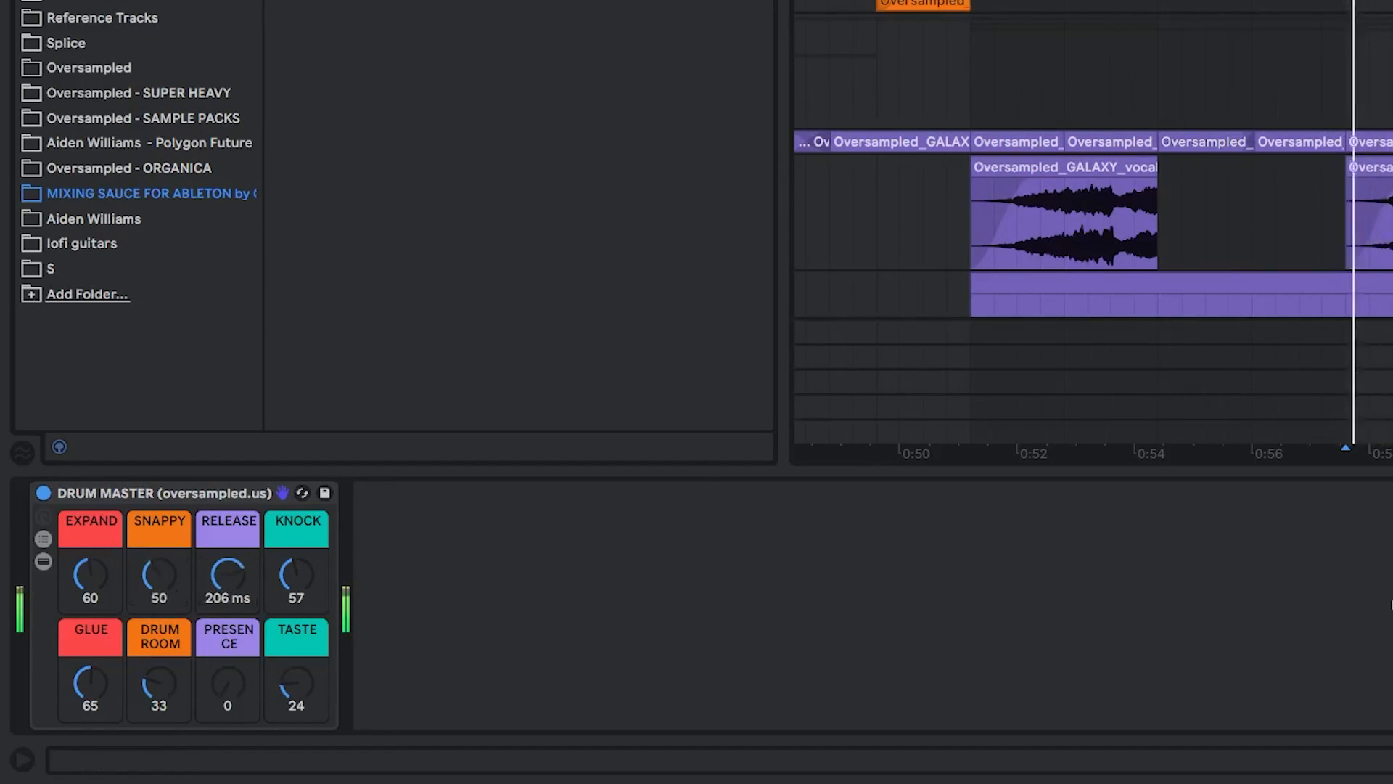
{"action": "left_click_drag", "start_coordinate": [150, 592], "coordinate": [150, 598]}
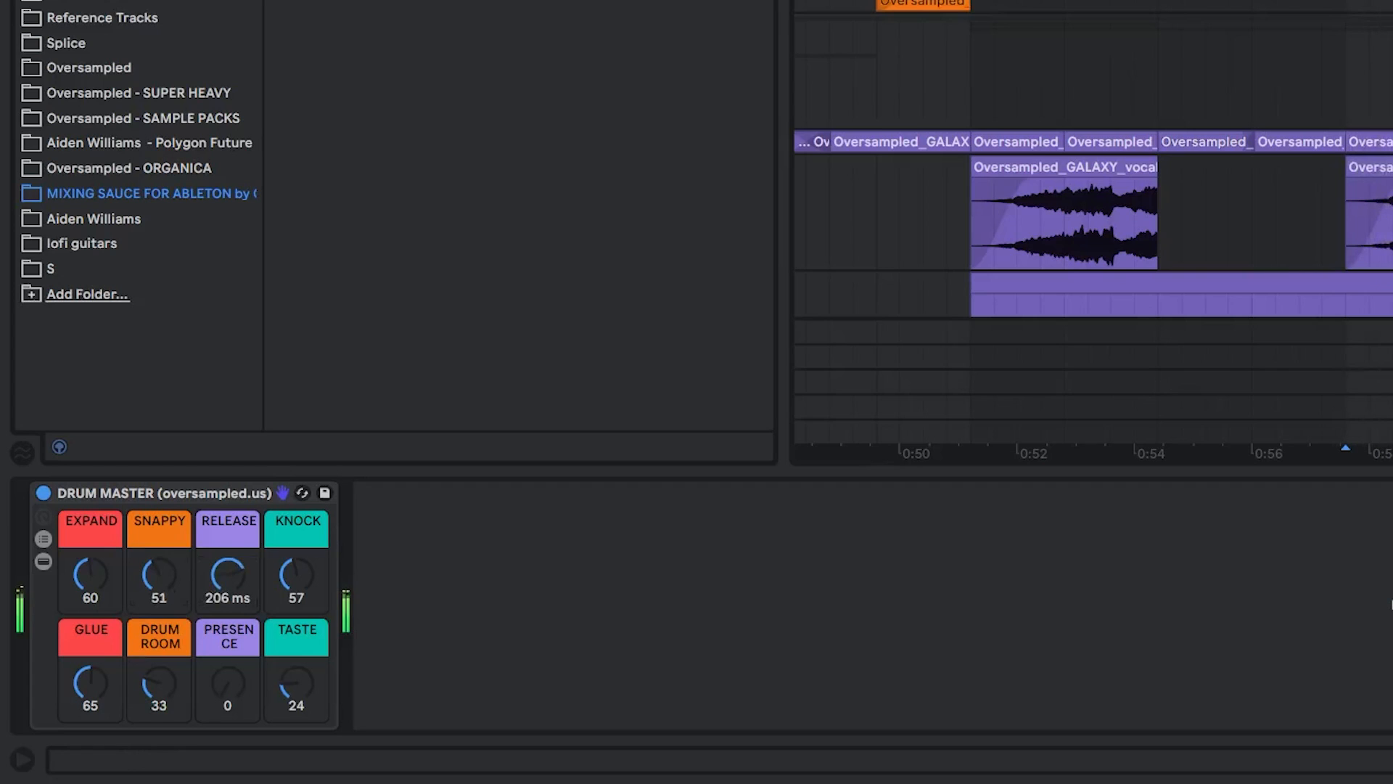
{"action": "mouse_move", "coordinate": [227, 574]}
{"action": "left_mouse_down"}
{"action": "mouse_move", "coordinate": [227, 594]}
{"action": "mouse_move", "coordinate": [227, 579]}
{"action": "left_mouse_up"}
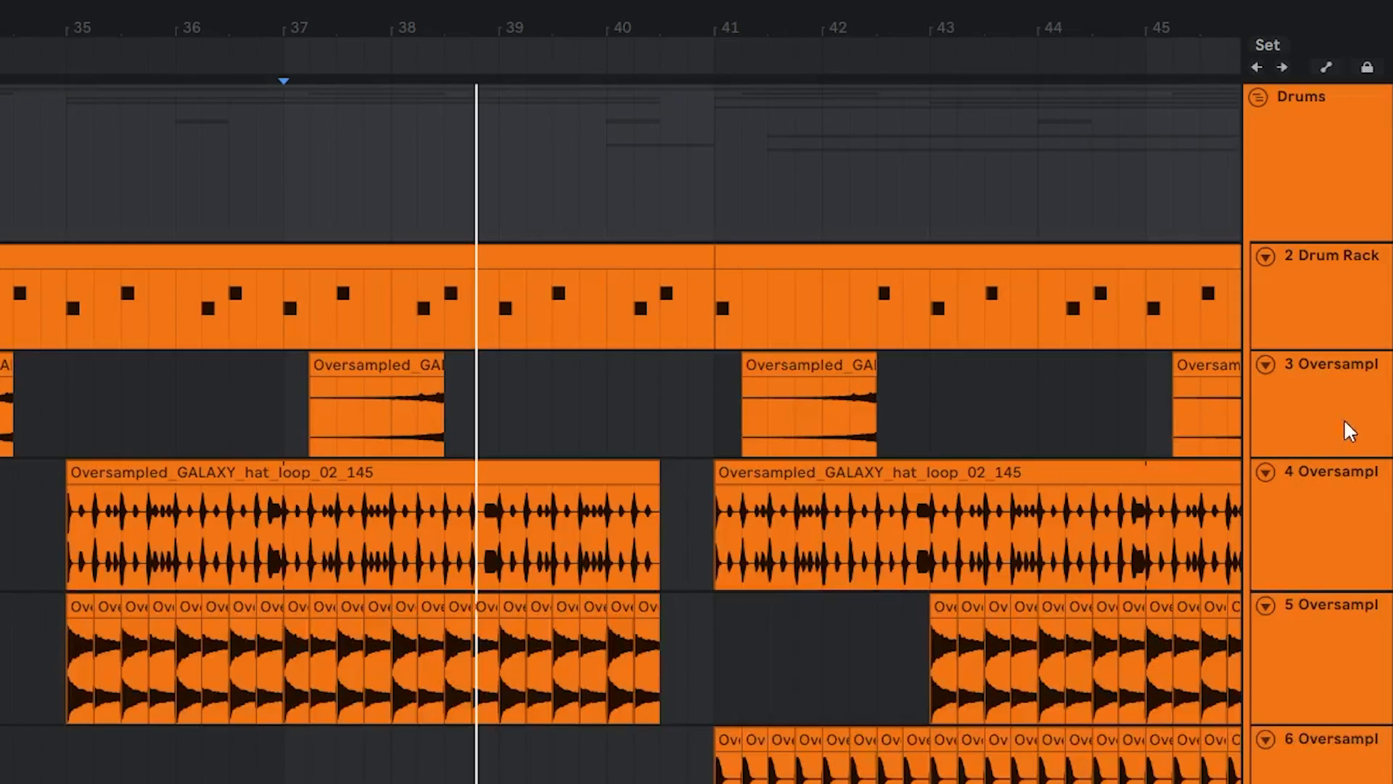
Move the track with the asteroid clips out of the Drums group to above it and play from its clip after bar 37.
{"action": "left_click_drag", "start_coordinate": [1202, 223], "coordinate": [1207, 106]}
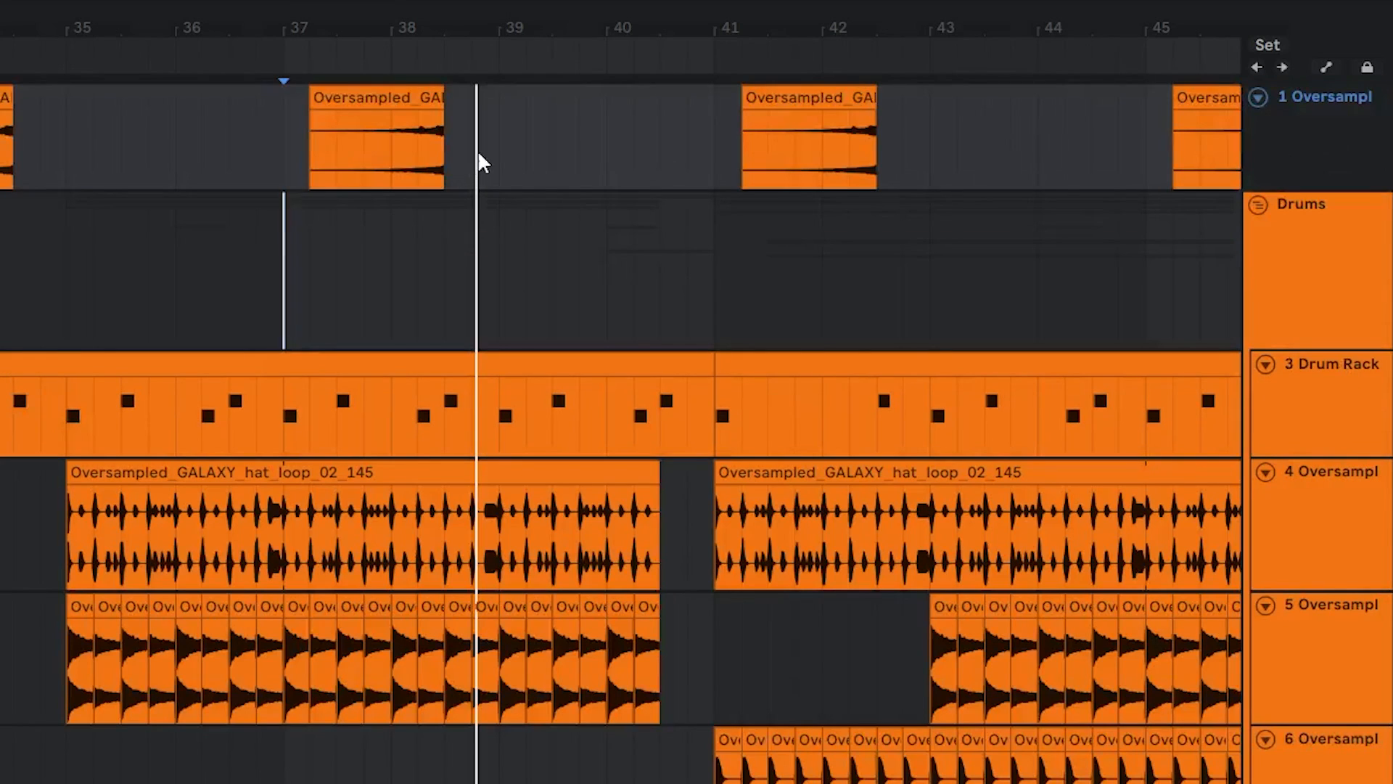
{"action": "left_click", "coordinate": [311, 155]}
{"action": "scroll", "coordinate": [312, 160], "scroll_direction": "up", "scroll_amount": 3}
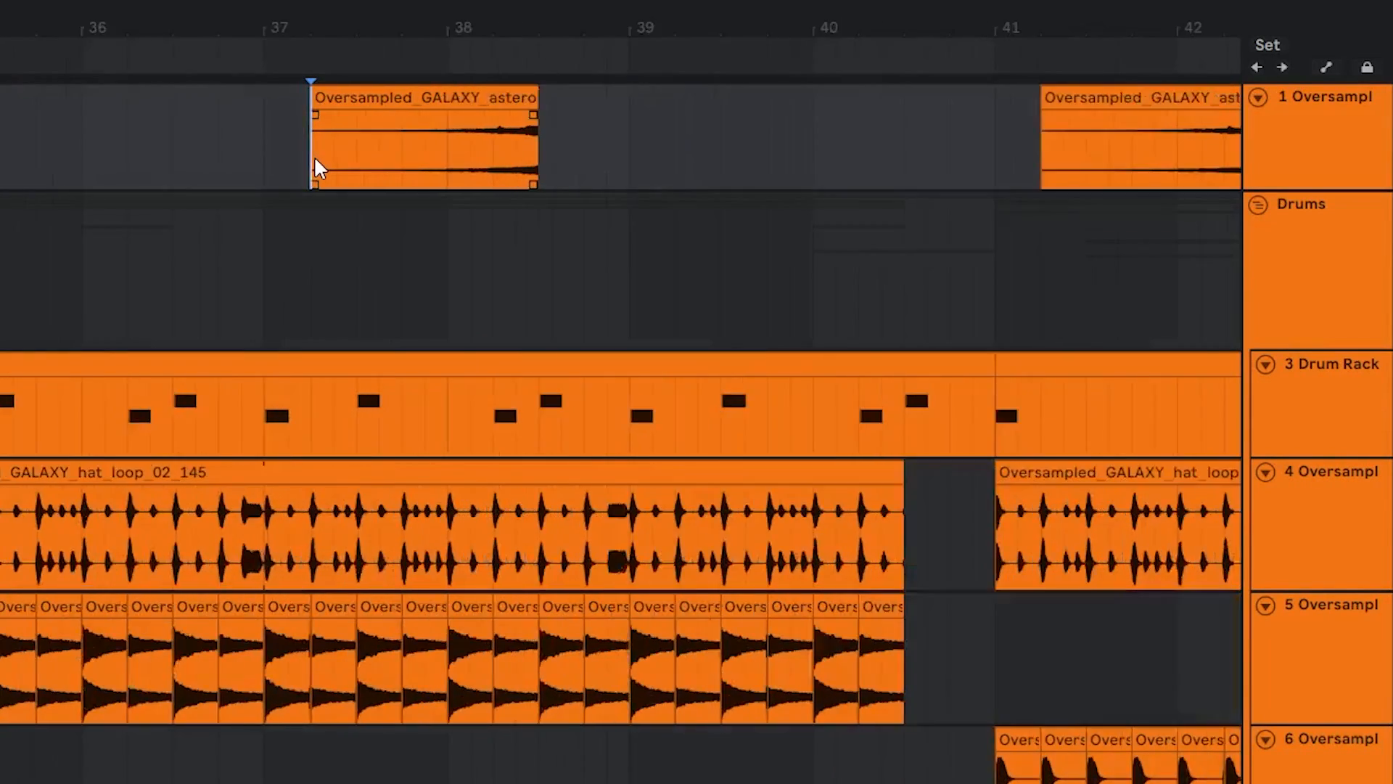
{"action": "left_click_drag", "start_coordinate": [542, 154], "coordinate": [466, 155]}
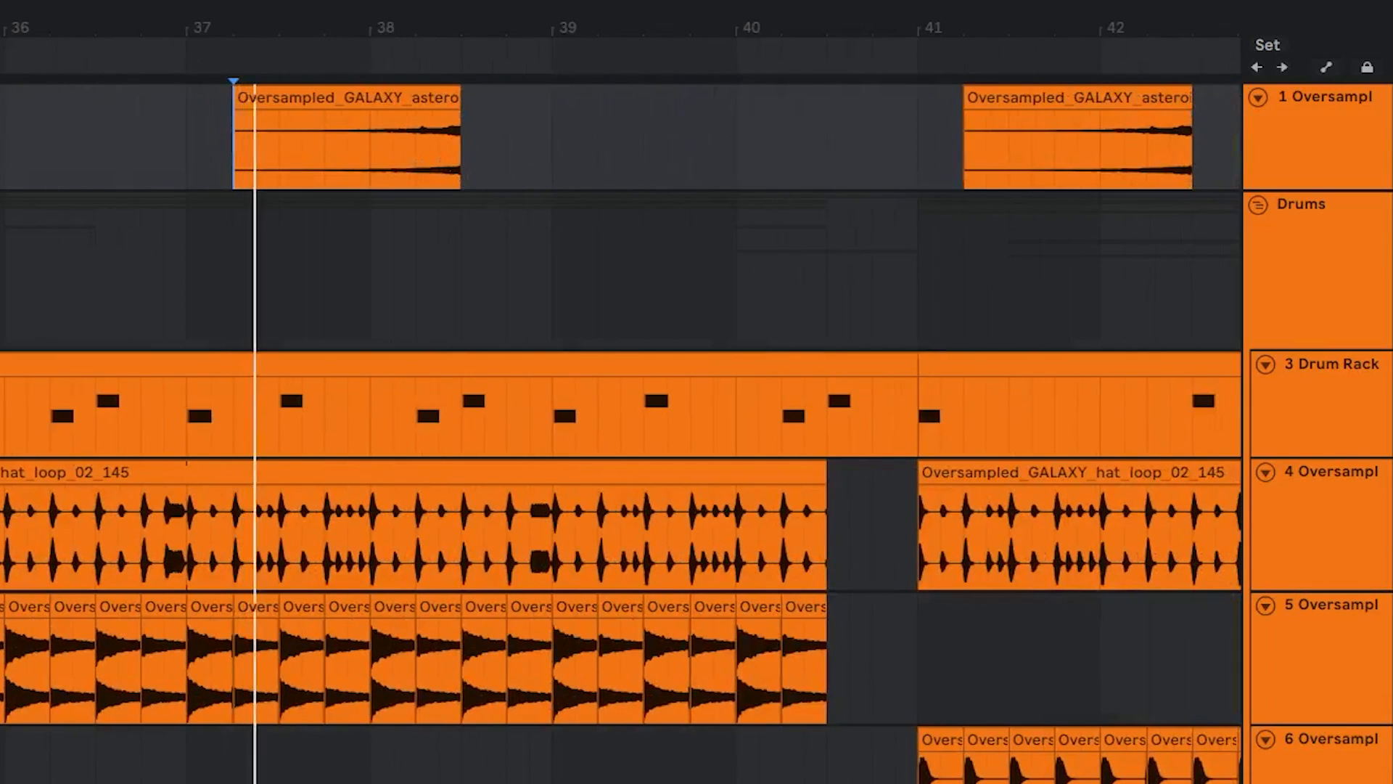
{"action": "scroll", "coordinate": [424, 625], "scroll_direction": "down", "scroll_amount": 3}
{"action": "left_click_drag", "start_coordinate": [425, 630], "coordinate": [342, 515]}
{"action": "left_click", "coordinate": [245, 208]}
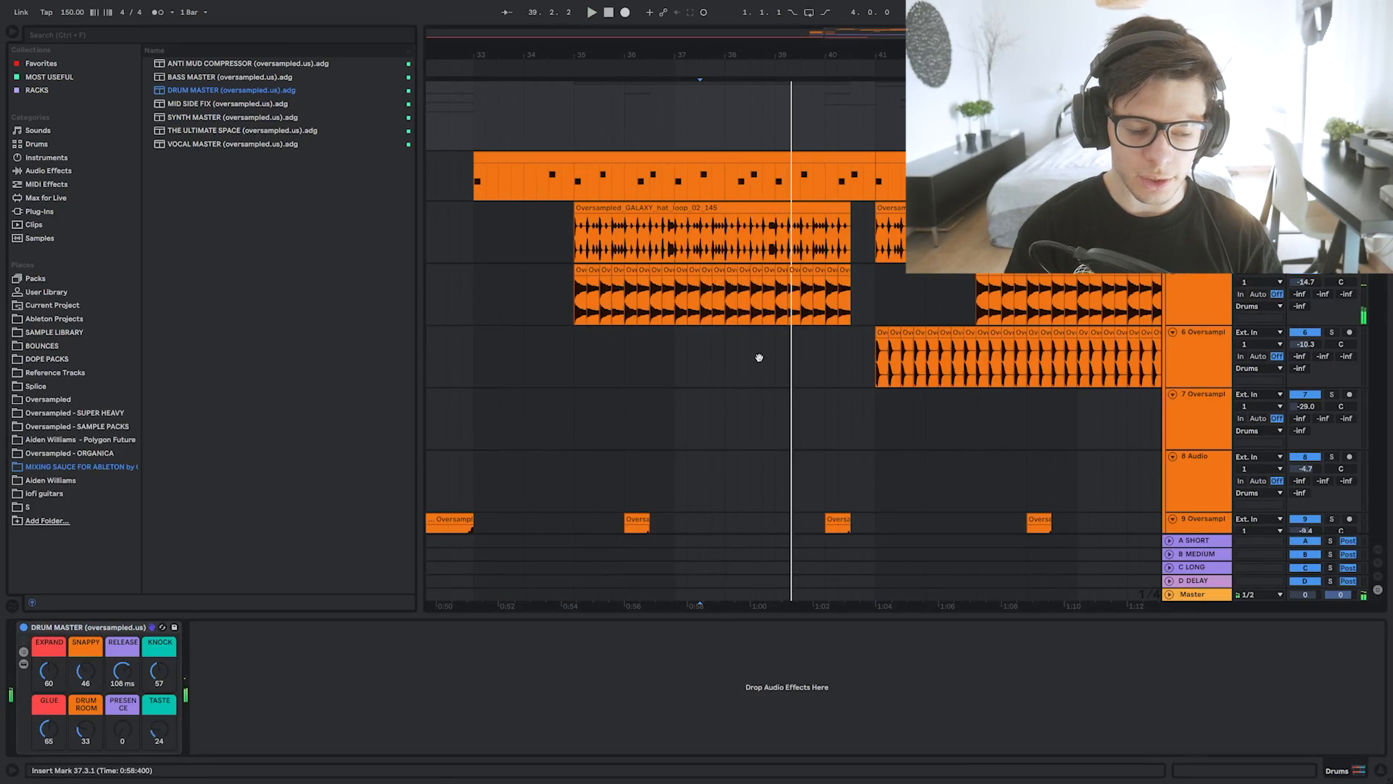
Group the Drum Rack track and the three Oversampled loop tracks directly below it inside the Drums group.
{"action": "key", "text": "space"}
{"action": "left_click_drag", "start_coordinate": [759, 358], "coordinate": [746, 146]}
{"action": "mouse_move", "coordinate": [799, 391]}
{"action": "left_mouse_down"}
{"action": "mouse_move", "coordinate": [746, 180]}
{"action": "mouse_move", "coordinate": [793, 403]}
{"action": "left_mouse_up"}
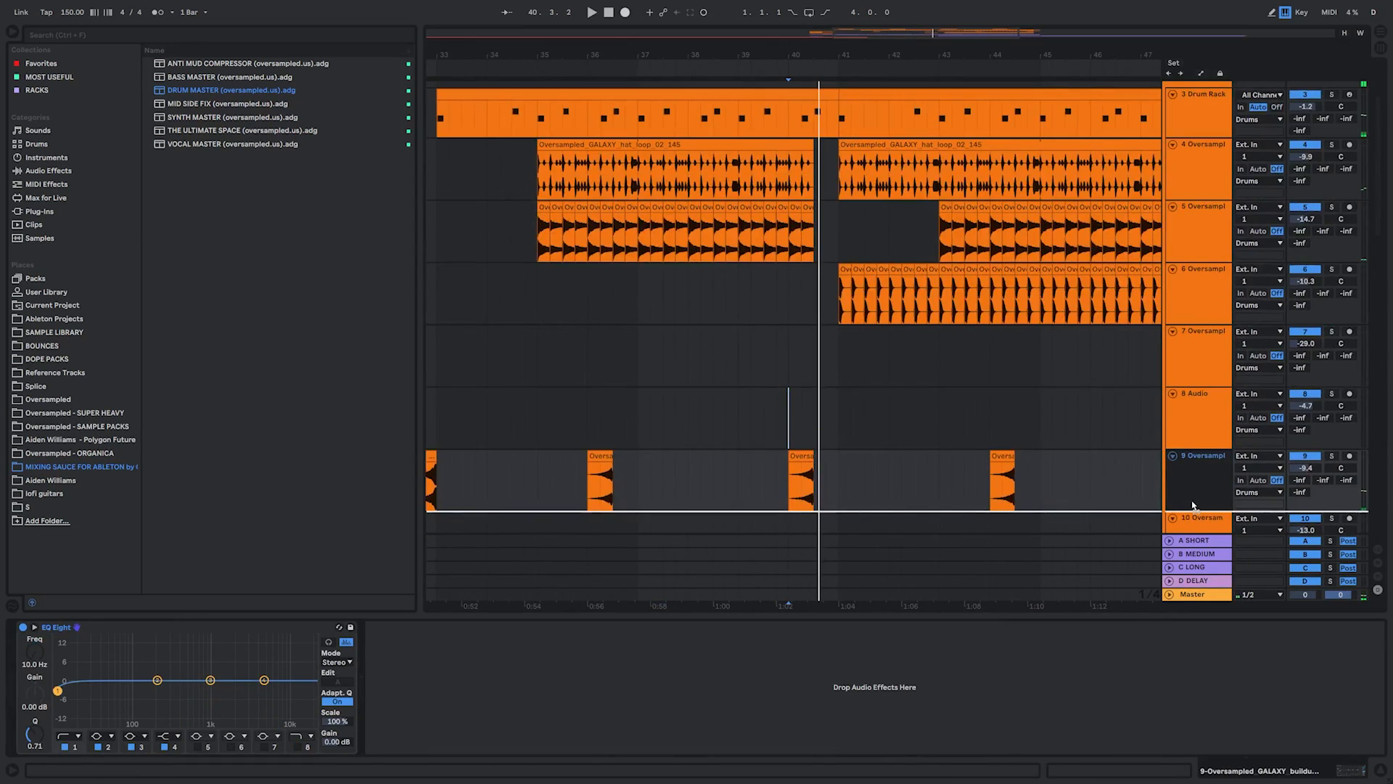
{"action": "left_click_drag", "start_coordinate": [1082, 418], "coordinate": [1069, 468]}
{"action": "left_click", "coordinate": [1198, 356]}
{"action": "left_click", "coordinate": [1176, 181], "text": "shift"}
{"action": "key", "text": "ctrl+g"}
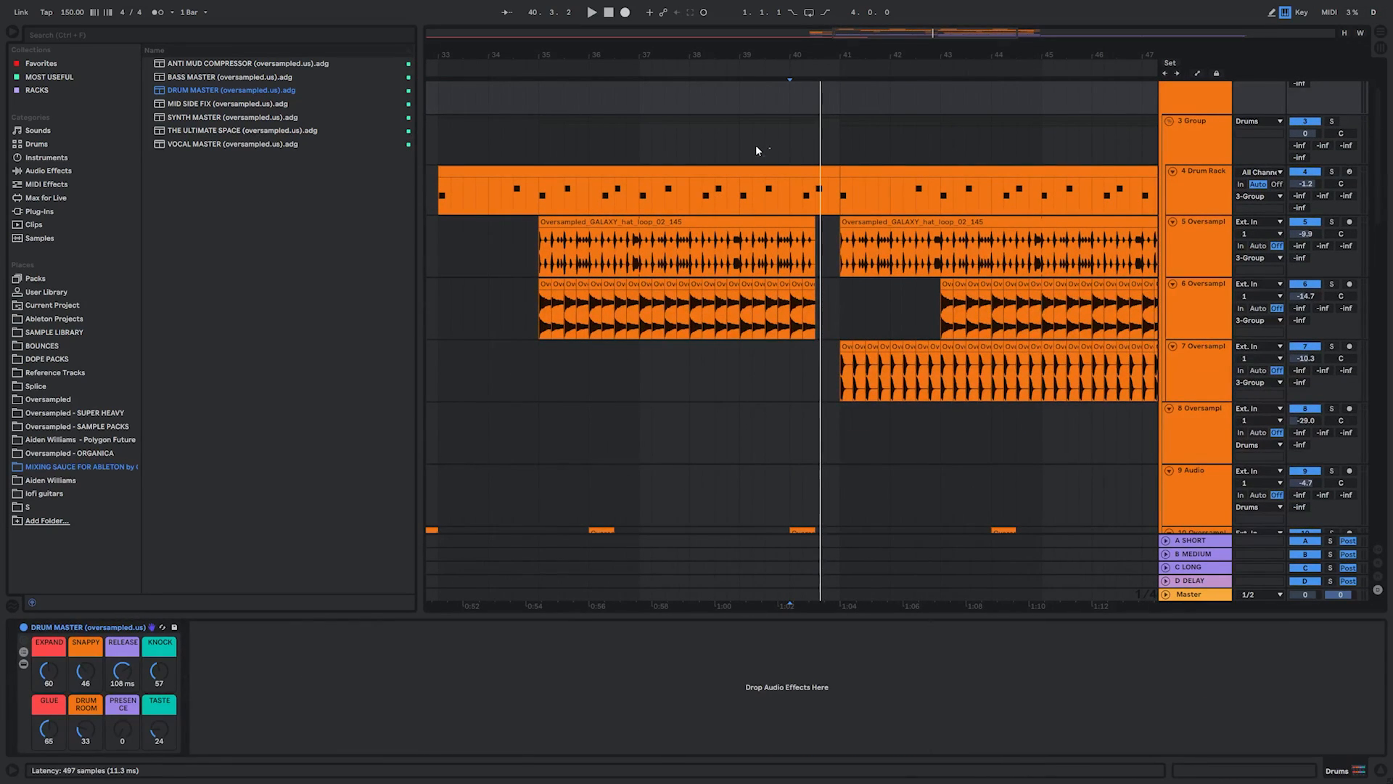
Play from bar 41 and set DRUM MASTER's EXPAND to 46, GLUE to 38 and KNOCK to 59, lowering TASTE and DRUM ROOM.
{"action": "left_click", "coordinate": [756, 150]}
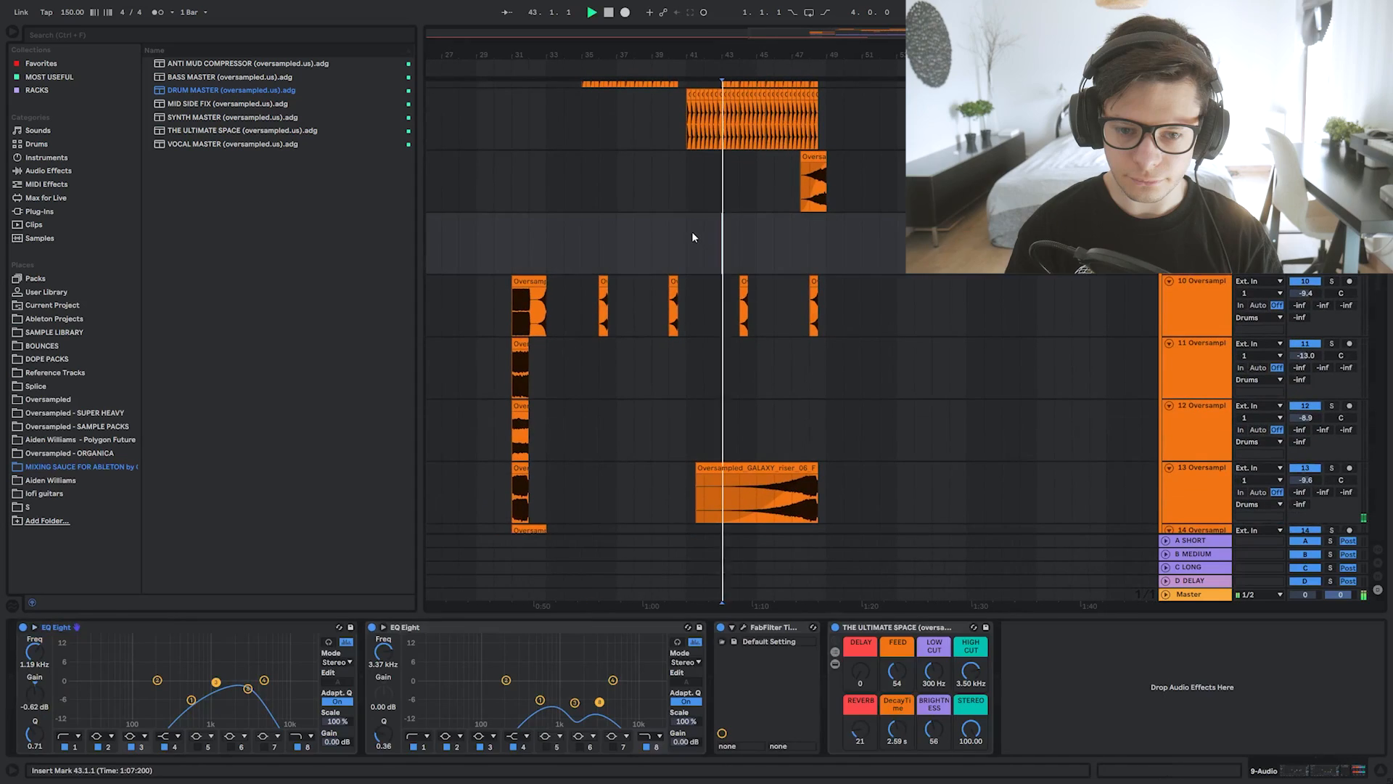
{"action": "scroll", "coordinate": [774, 418], "scroll_direction": "up", "scroll_amount": 5}
{"action": "left_click_drag", "start_coordinate": [691, 330], "coordinate": [752, 391]}
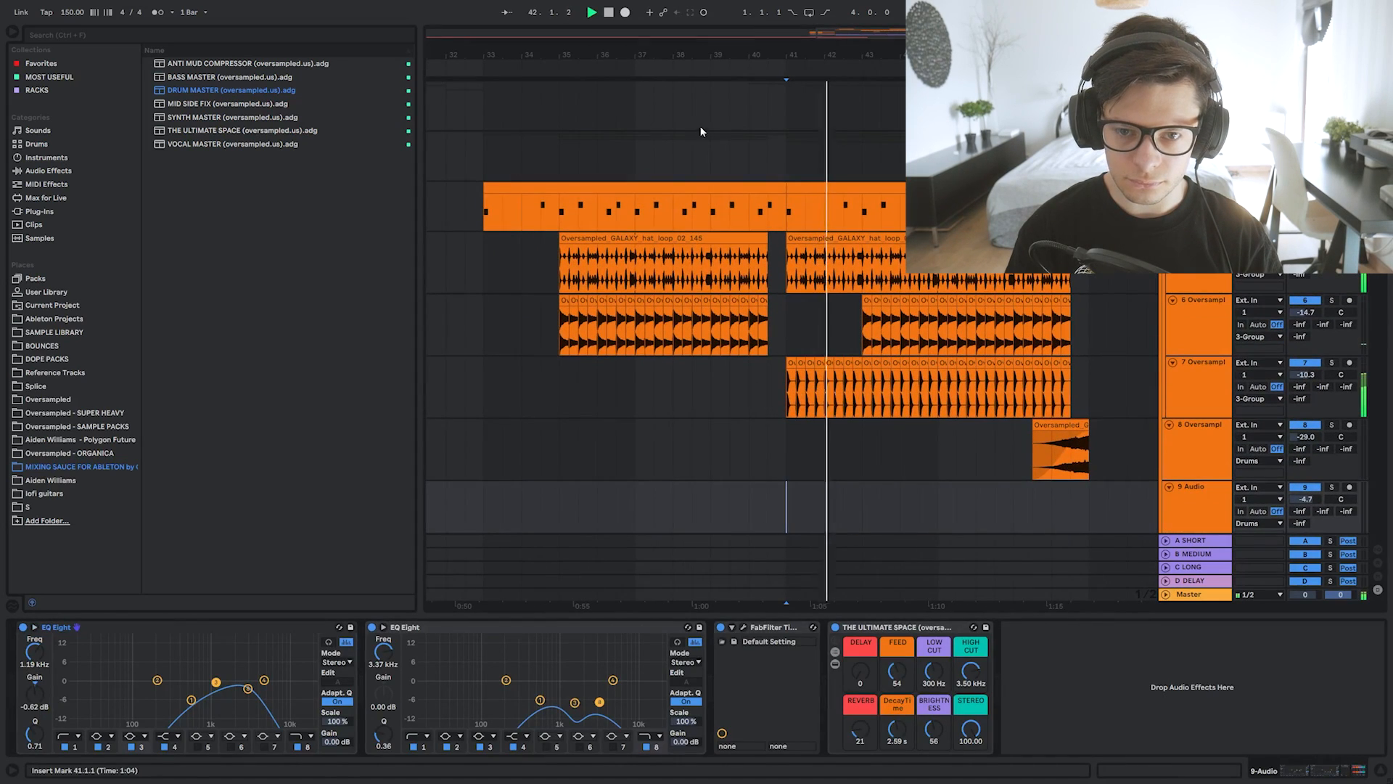
{"action": "left_click", "coordinate": [785, 148]}
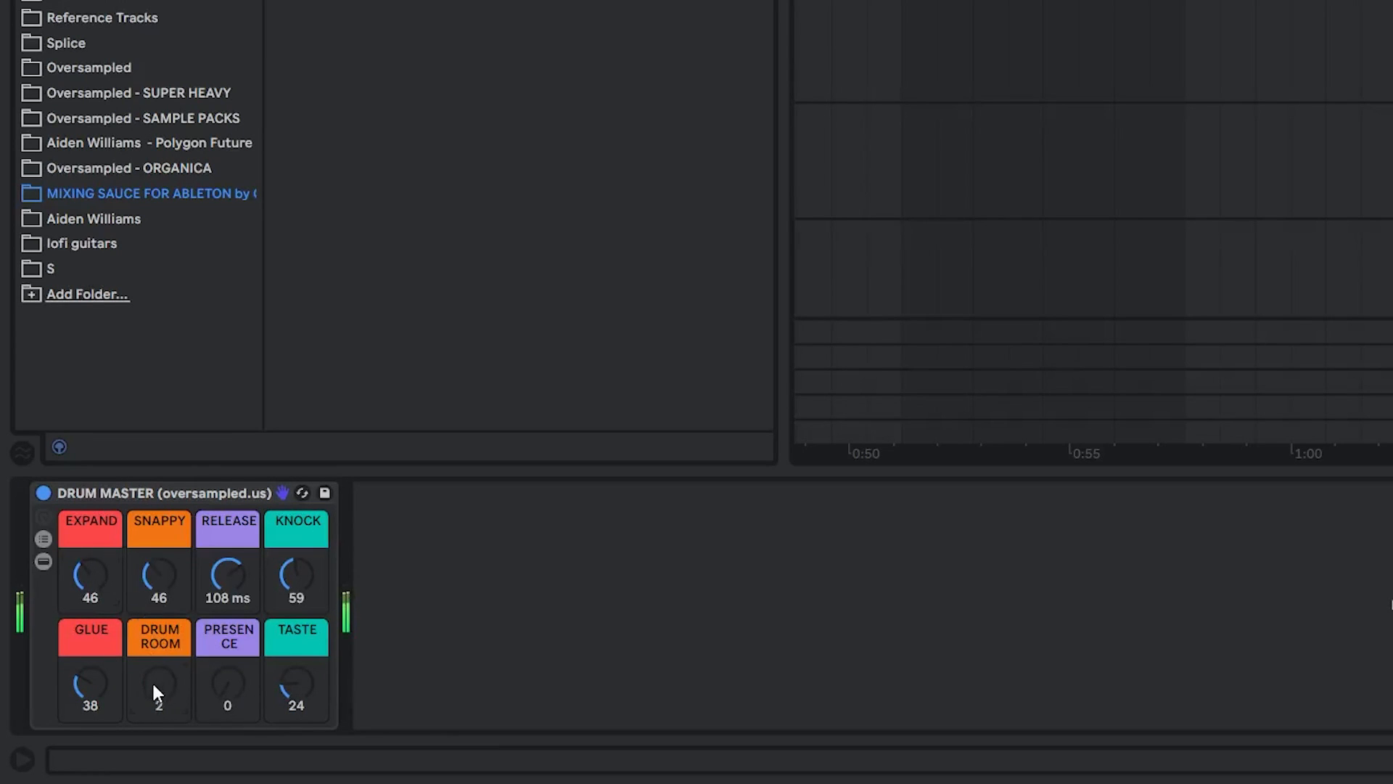
{"action": "left_click_drag", "start_coordinate": [296, 694], "coordinate": [295, 733]}
{"action": "left_click_drag", "start_coordinate": [161, 689], "coordinate": [160, 705]}
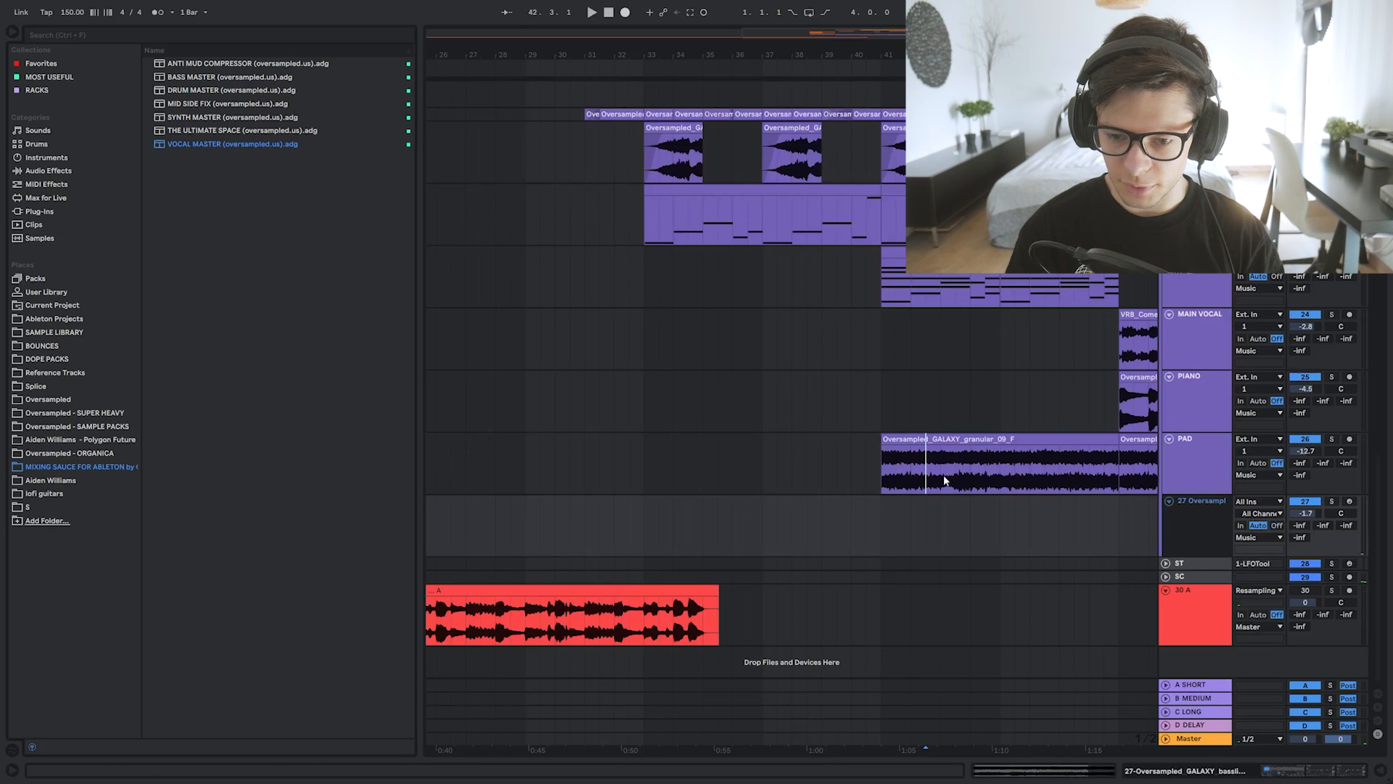
Delete the Oversampled track 27 below PAD, then solo and play the SYNTH CHORDS track.
{"action": "key", "text": "Delete"}
{"action": "left_click_drag", "start_coordinate": [875, 357], "coordinate": [608, 412]}
{"action": "left_click", "coordinate": [699, 303]}
{"action": "left_click", "coordinate": [1333, 306]}
{"action": "key", "text": "space"}
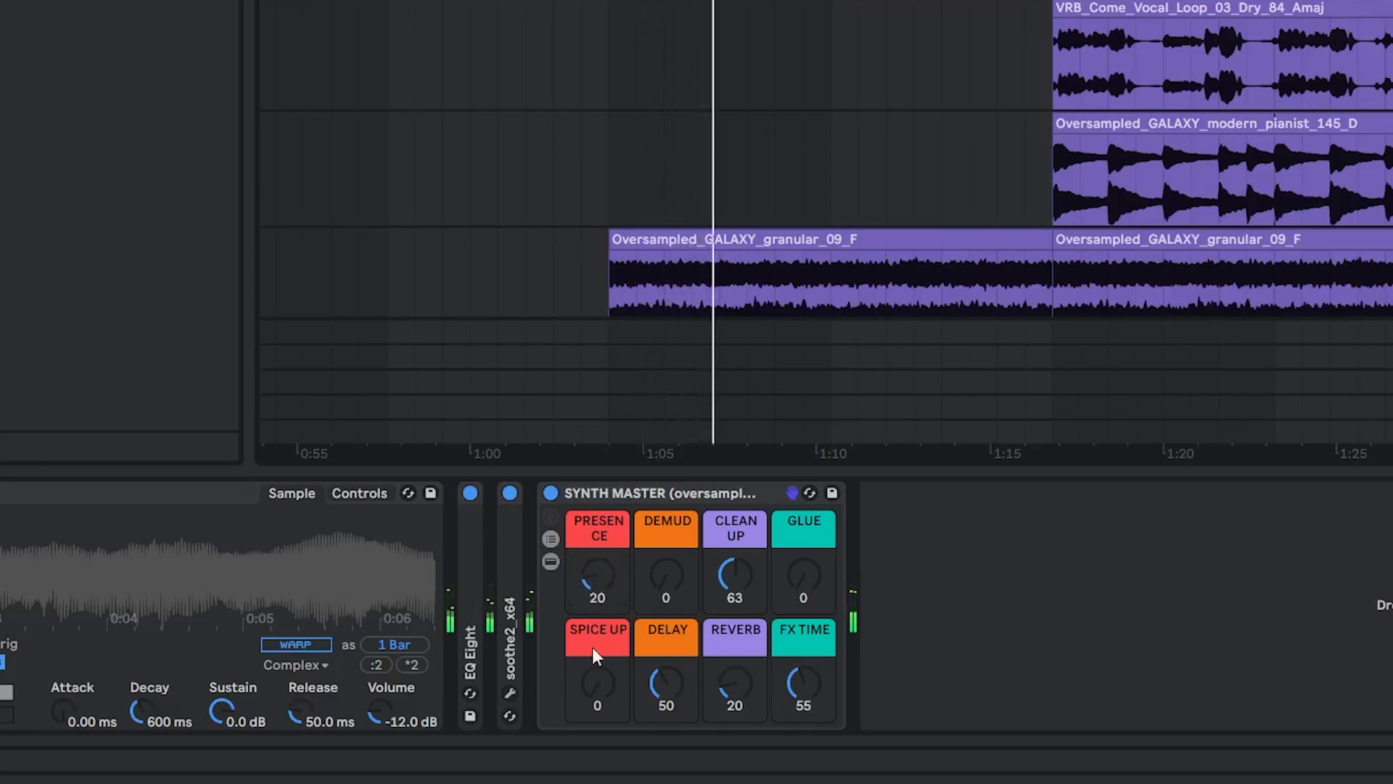
Set the SYNTH MASTER rack's SPICE UP to 68, CLEAN UP and GLUE to 71 and FX TIME to 46.
{"action": "left_click_drag", "start_coordinate": [596, 695], "coordinate": [597, 617]}
{"action": "left_click_drag", "start_coordinate": [595, 690], "coordinate": [674, 656]}
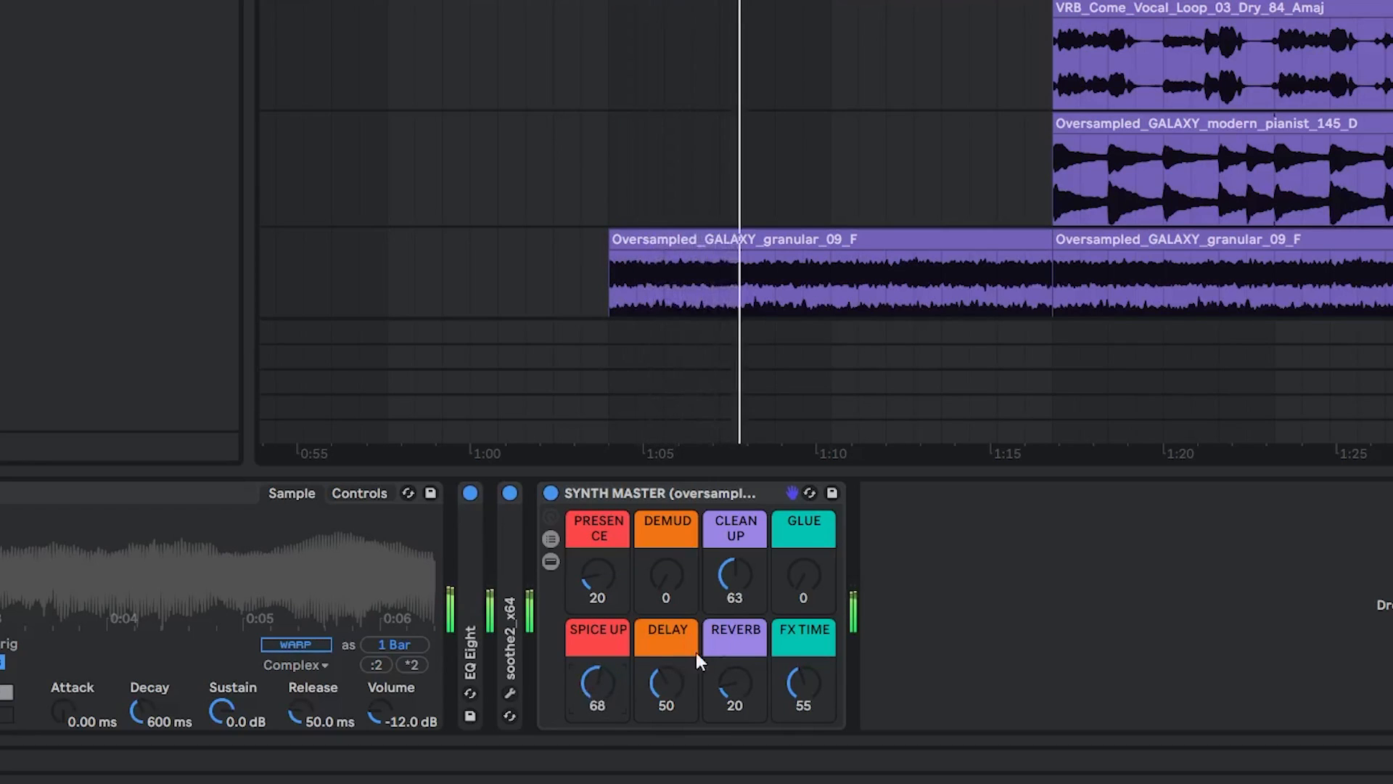
{"action": "left_click_drag", "start_coordinate": [734, 577], "coordinate": [804, 541]}
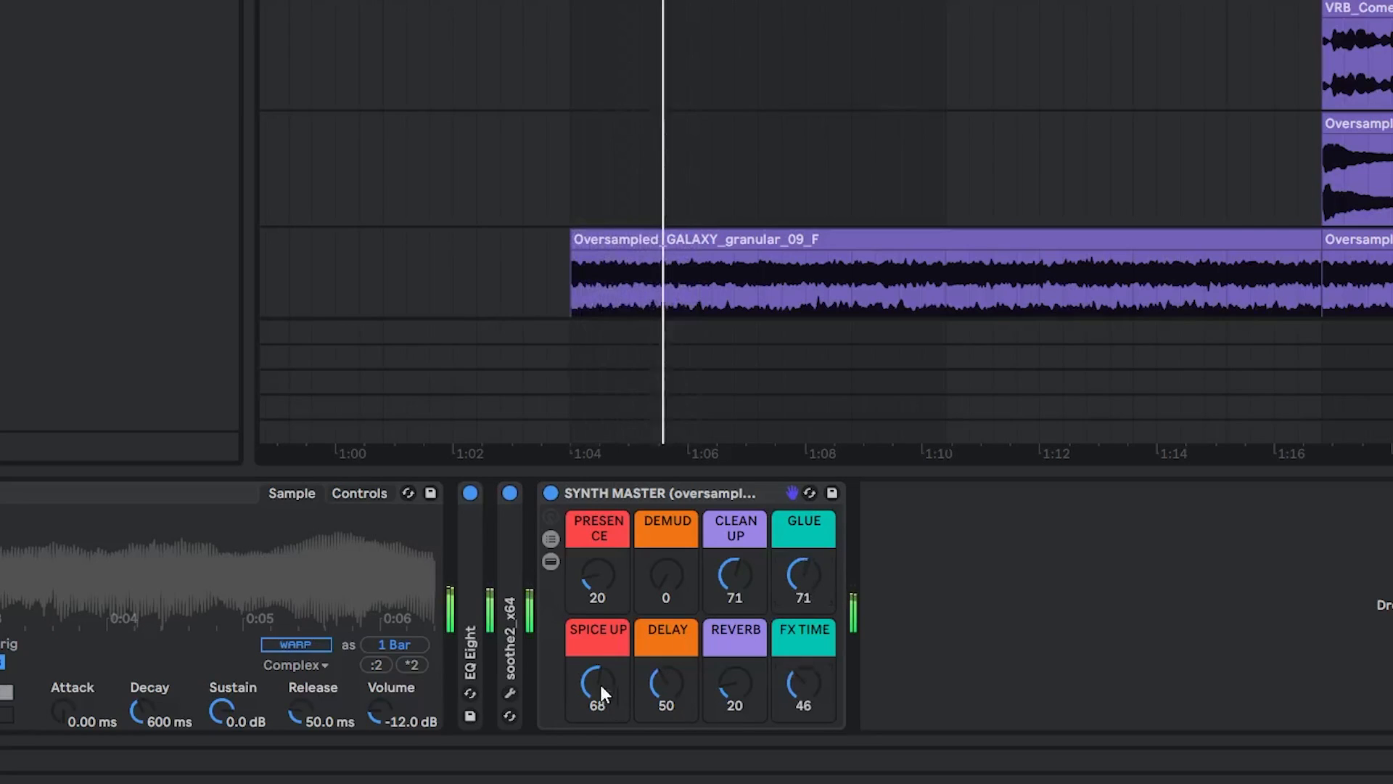
Set the SYNTH MASTER rack's SPICE UP to 98, DEMUD to 14, CLEAN UP to 63 and PRESENCE to 29.
{"action": "mouse_move", "coordinate": [604, 730]}
{"action": "left_mouse_down"}
{"action": "mouse_move", "coordinate": [605, 696]}
{"action": "mouse_move", "coordinate": [605, 754]}
{"action": "mouse_move", "coordinate": [604, 733]}
{"action": "left_mouse_up"}
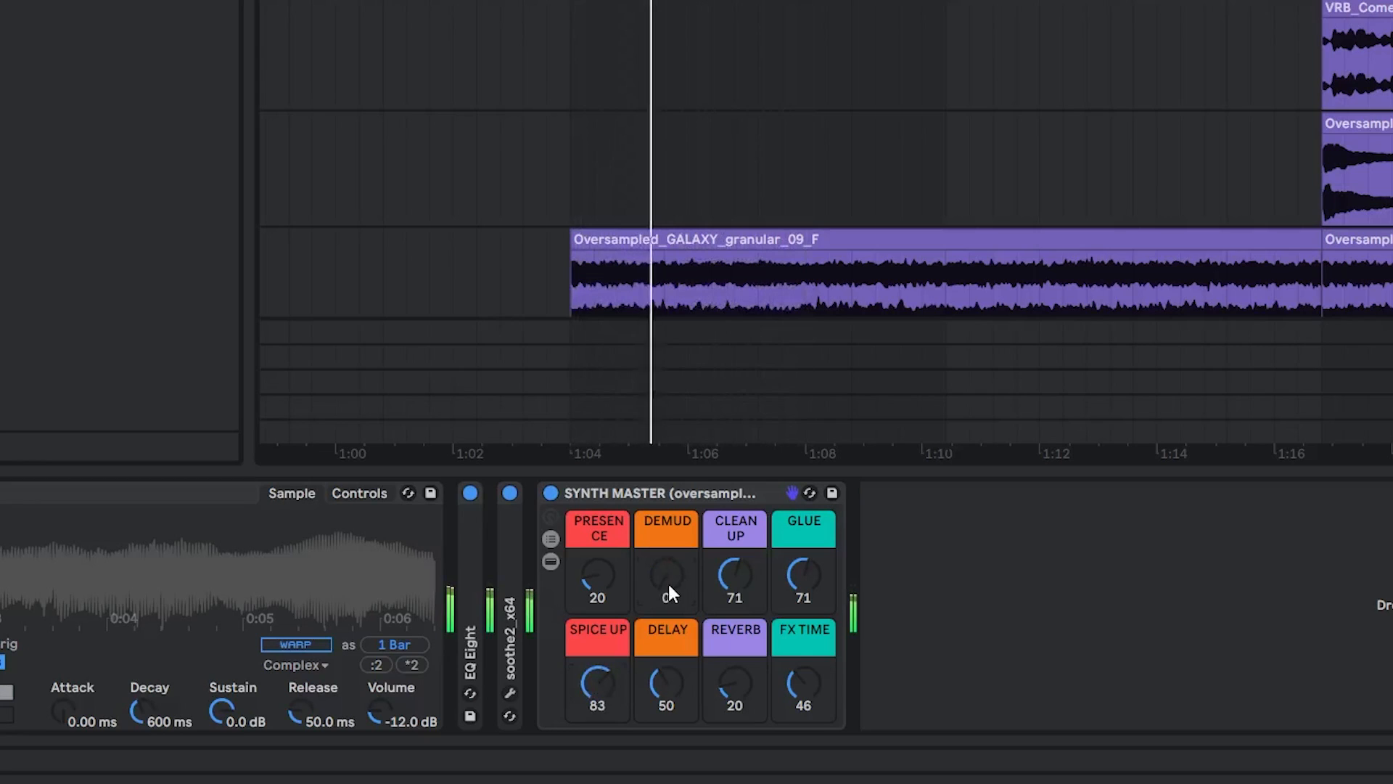
{"action": "key", "text": "space"}
{"action": "key", "text": "space"}
{"action": "left_click_drag", "start_coordinate": [665, 576], "coordinate": [665, 561]}
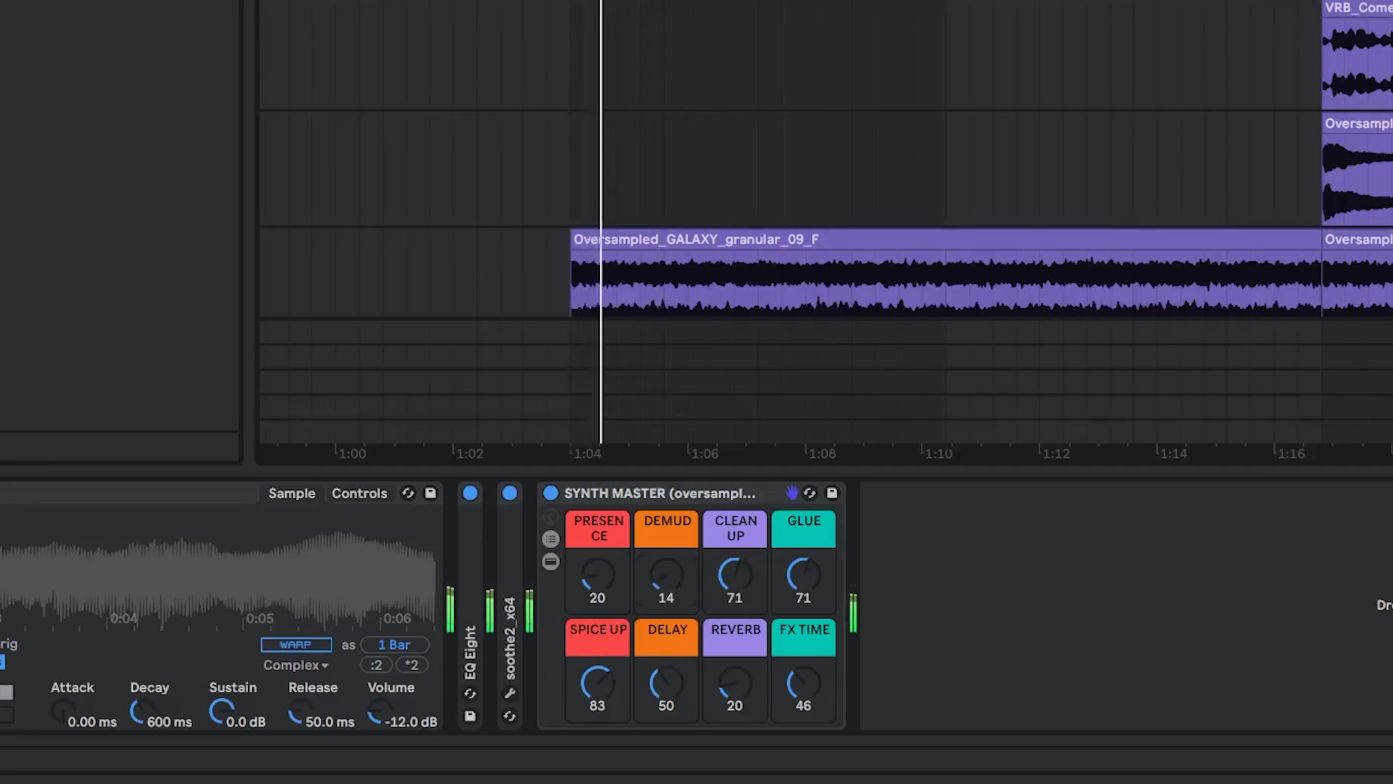
{"action": "mouse_move", "coordinate": [739, 584]}
{"action": "left_mouse_down"}
{"action": "mouse_move", "coordinate": [739, 638]}
{"action": "mouse_move", "coordinate": [739, 594]}
{"action": "left_mouse_up"}
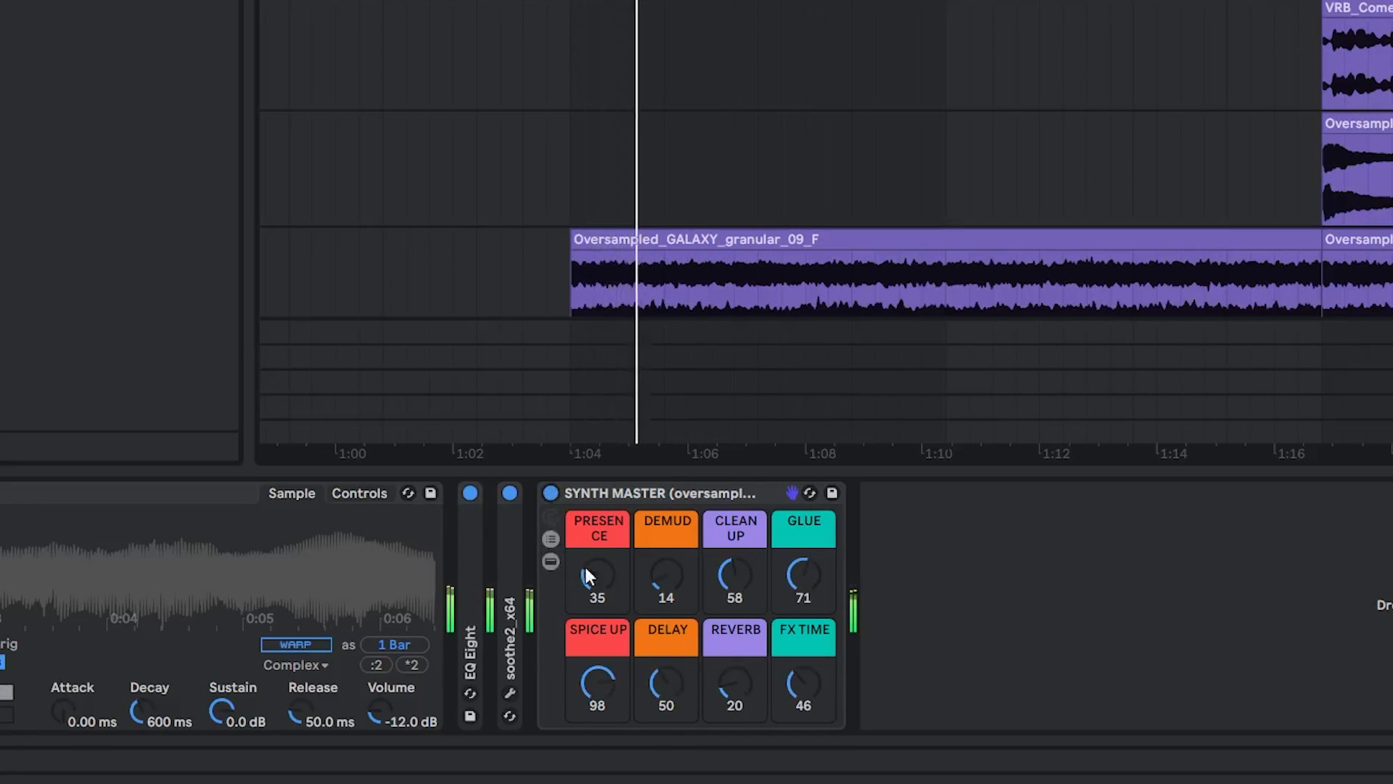
{"action": "left_click_drag", "start_coordinate": [579, 573], "coordinate": [578, 577]}
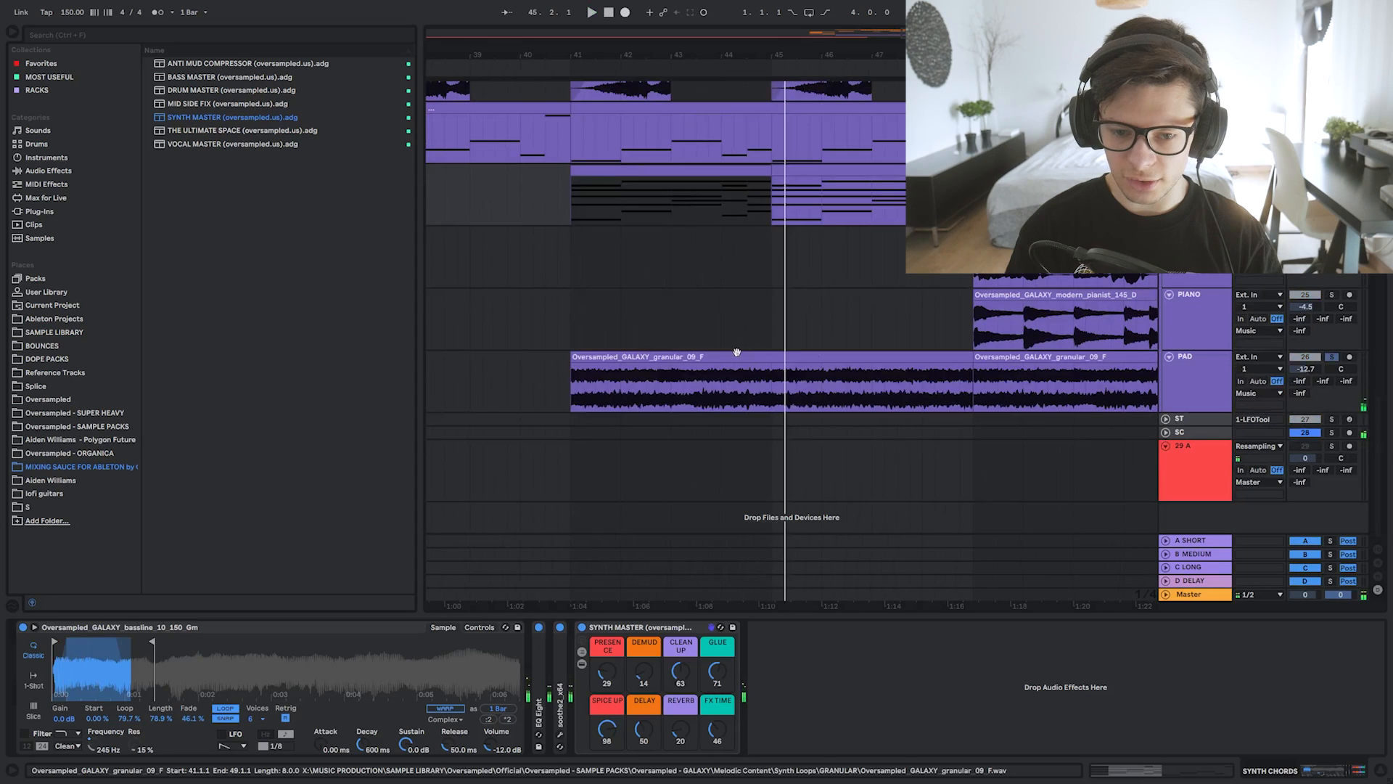
Listen to the chords from bar 41 and add the MID SIDE FIX rack to the PAD track.
{"action": "left_click", "coordinate": [736, 352]}
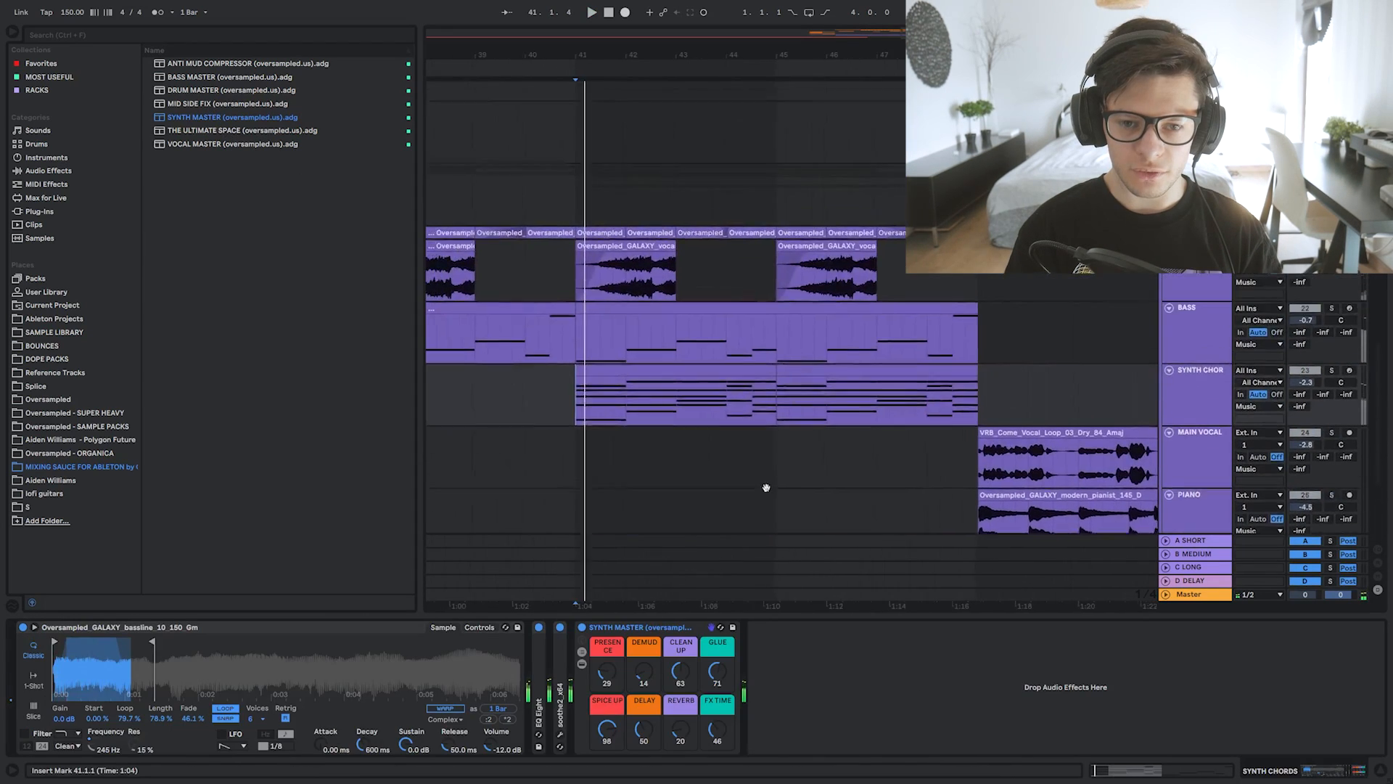
{"action": "scroll", "coordinate": [746, 255], "scroll_direction": "down", "scroll_amount": 3}
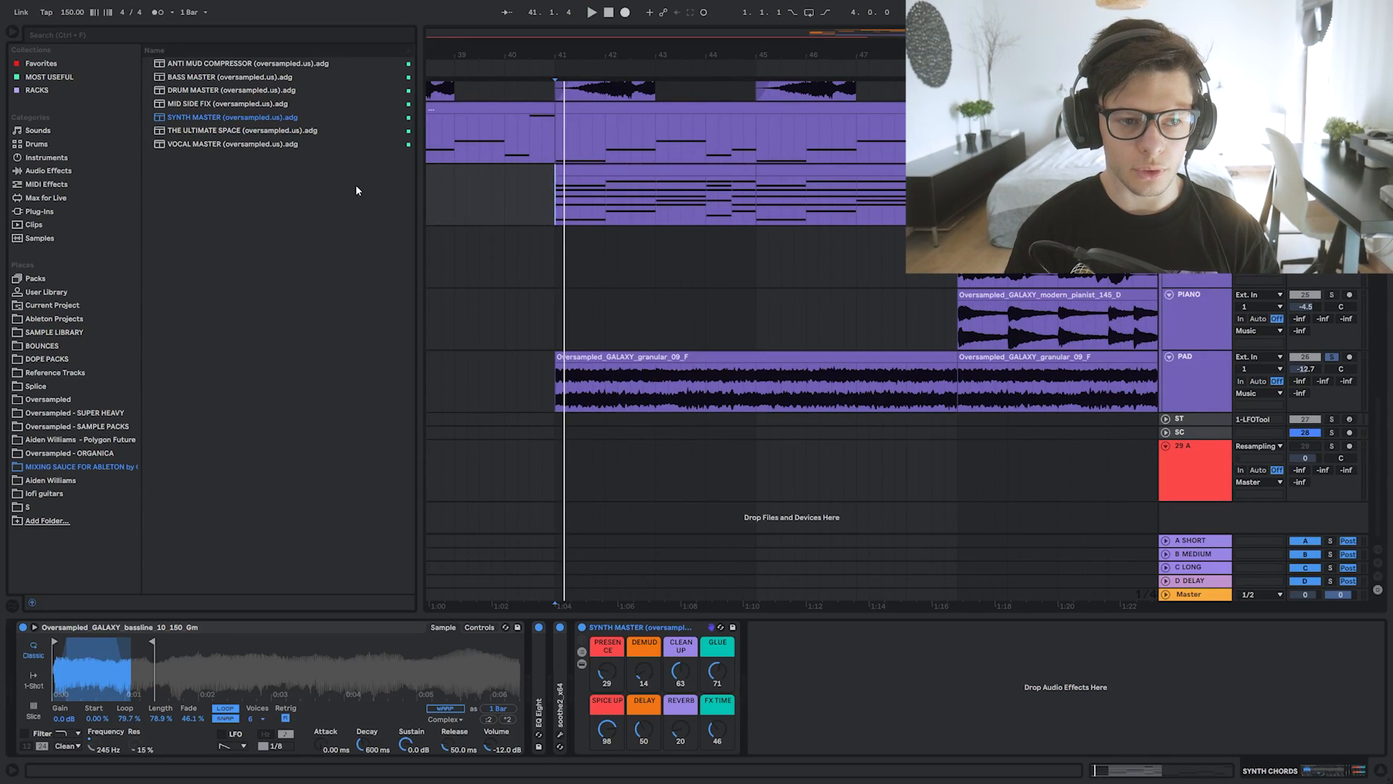
{"action": "left_click_drag", "start_coordinate": [218, 104], "coordinate": [635, 380]}
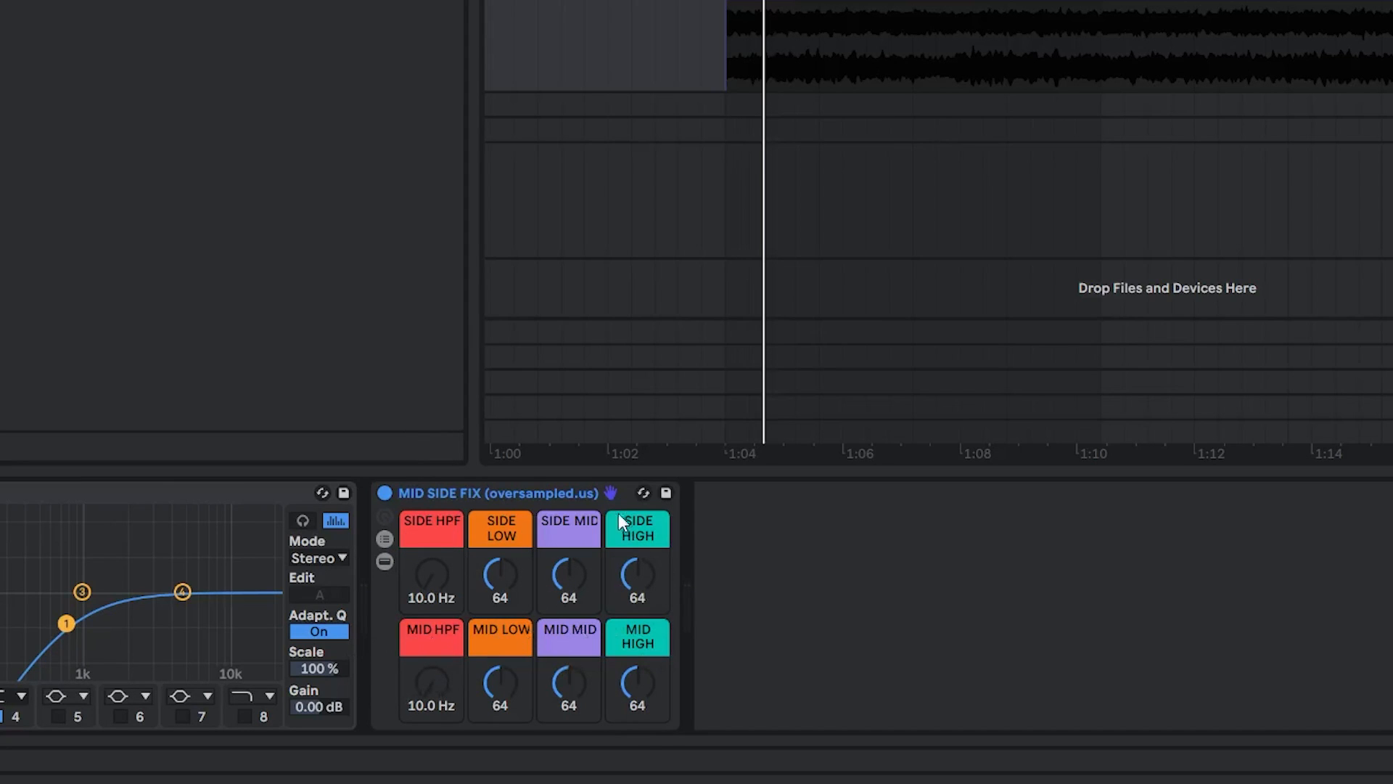
Set the MID SIDE FIX rack's SIDE HPF to 3.36 kHz and replay the pad to hear it.
{"action": "left_click_drag", "start_coordinate": [425, 577], "coordinate": [425, 534]}
{"action": "key", "text": "space"}
{"action": "key", "text": "space"}
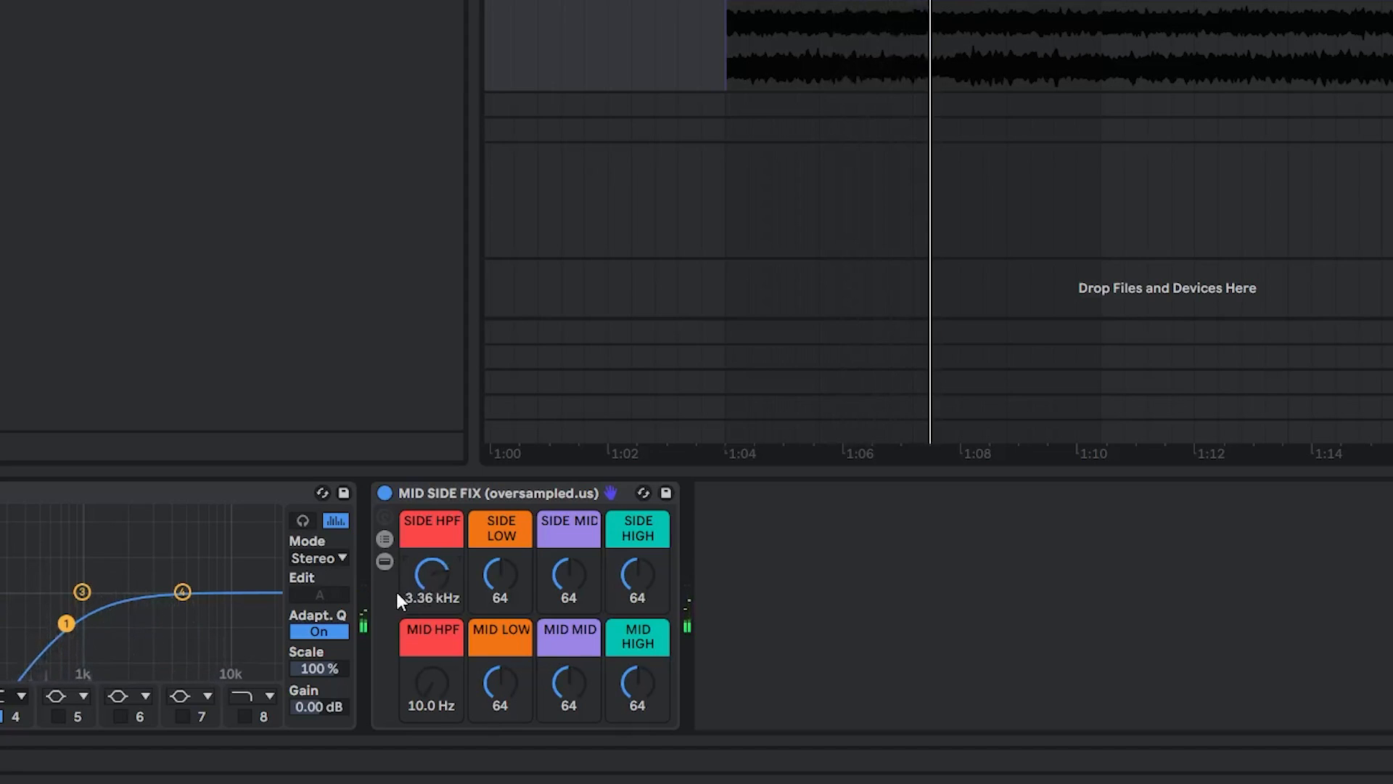
{"action": "key", "text": "space"}
{"action": "key", "text": "space"}
Adjust the MID SIDE FIX rack's SIDE HPF and MID HPF, and reset SIDE LOW and SIDE MID after trying them.
{"action": "left_click_drag", "start_coordinate": [429, 575], "coordinate": [407, 603]}
{"action": "left_click_drag", "start_coordinate": [432, 682], "coordinate": [432, 635]}
{"action": "left_click_drag", "start_coordinate": [502, 569], "coordinate": [569, 537]}
{"action": "double_click", "coordinate": [502, 568]}
{"action": "double_click", "coordinate": [565, 581]}
{"action": "left_click_drag", "start_coordinate": [432, 574], "coordinate": [431, 545]}
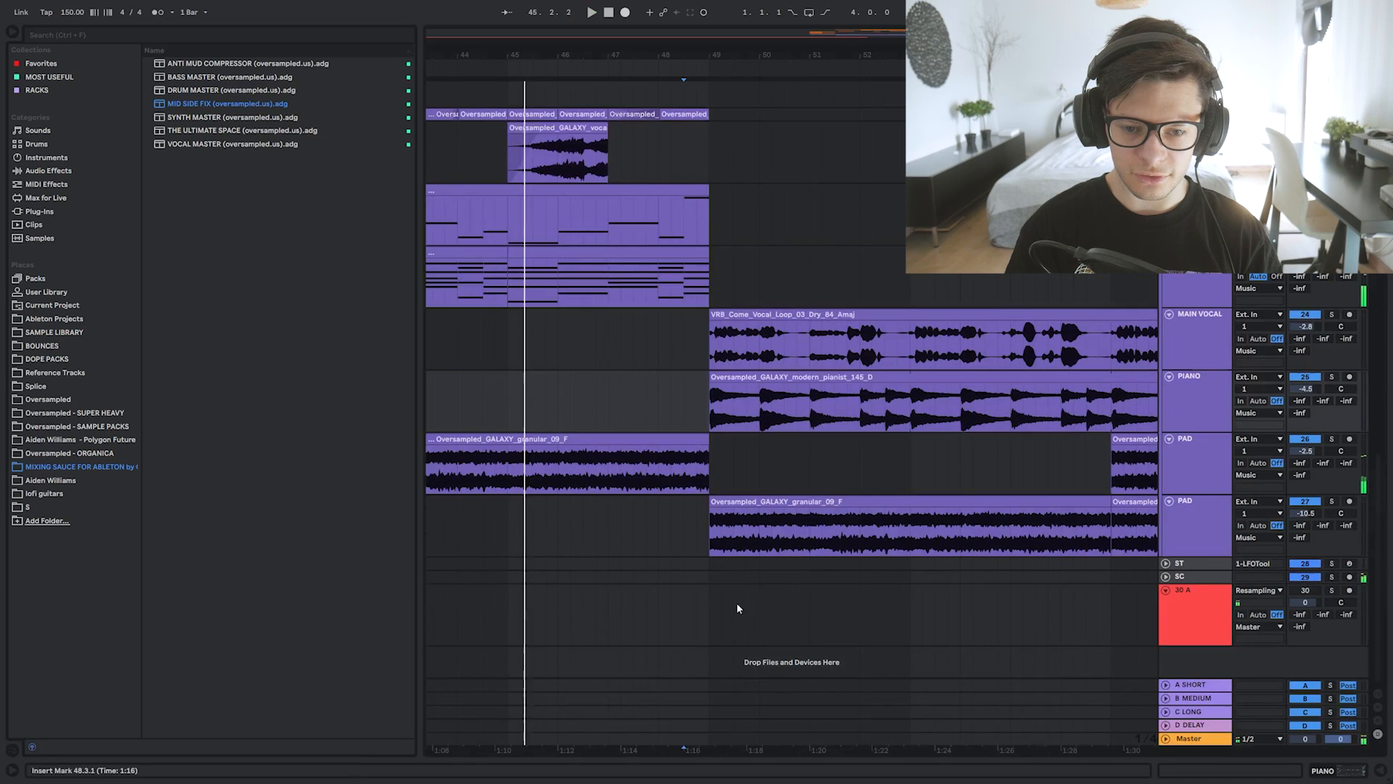
Play from just before bar 49 and delete the granular_09_F clip in the second half of that section on the upper PAD track.
{"action": "left_click", "coordinate": [678, 342]}
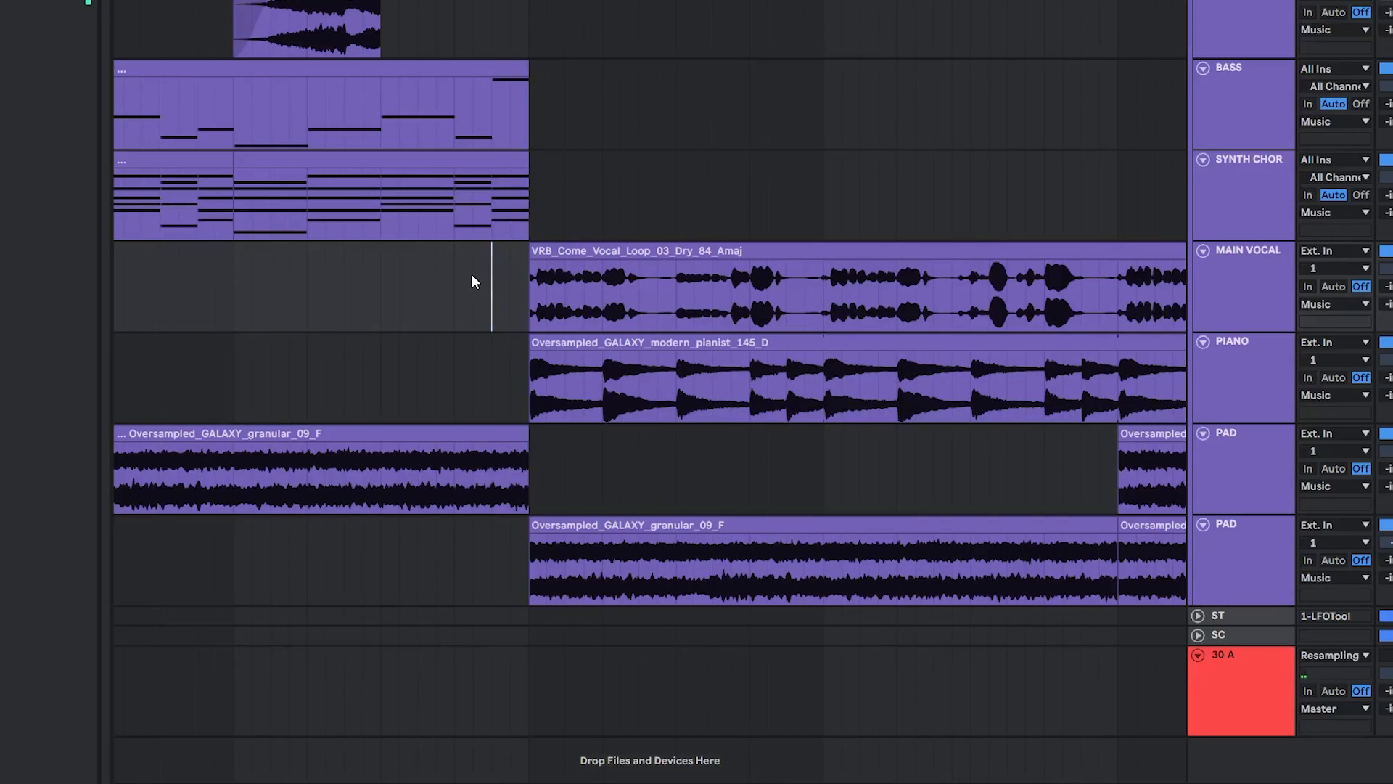
{"action": "key", "text": "space"}
{"action": "left_click_drag", "start_coordinate": [616, 395], "coordinate": [317, 389]}
{"action": "scroll", "coordinate": [445, 379], "scroll_direction": "down", "scroll_amount": 3}
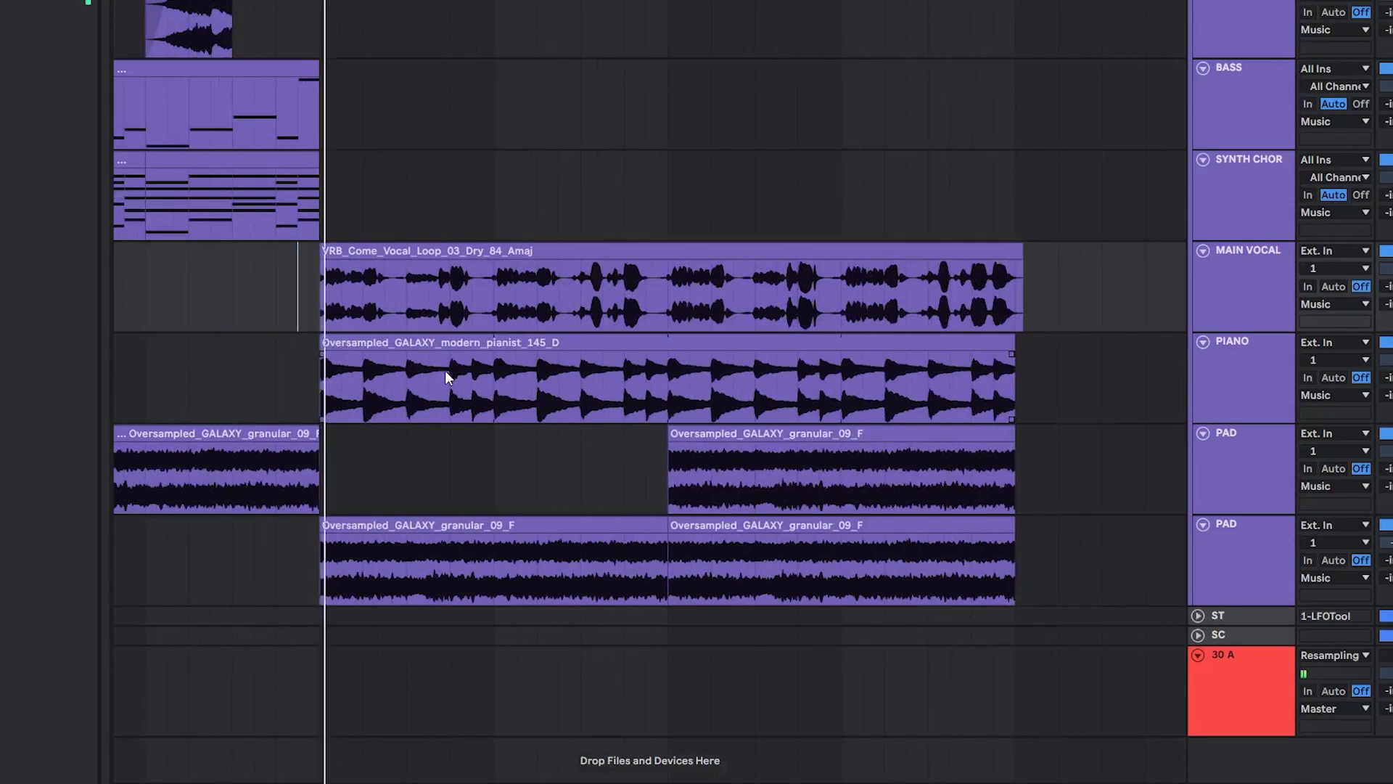
{"action": "left_click_drag", "start_coordinate": [540, 380], "coordinate": [602, 381]}
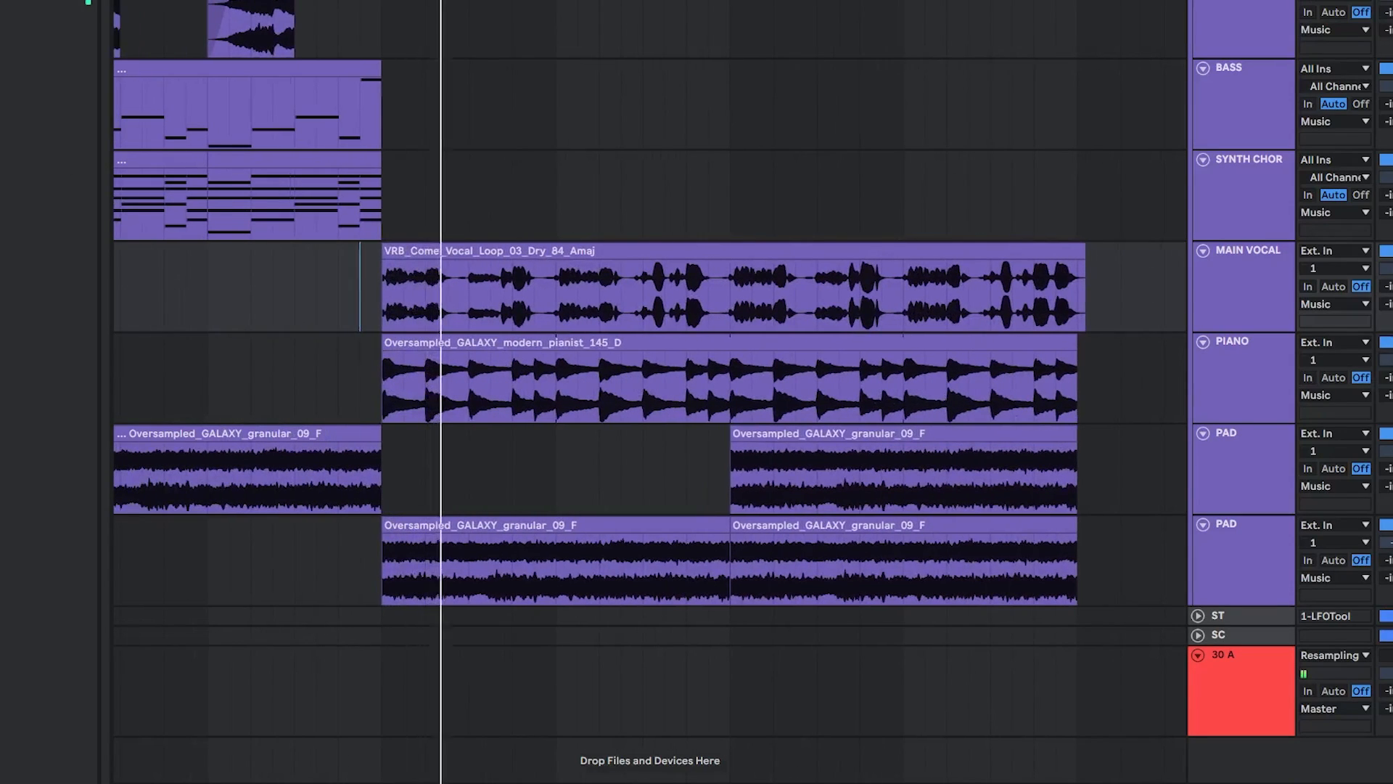
{"action": "left_click", "coordinate": [903, 433]}
{"action": "key", "text": "Delete"}
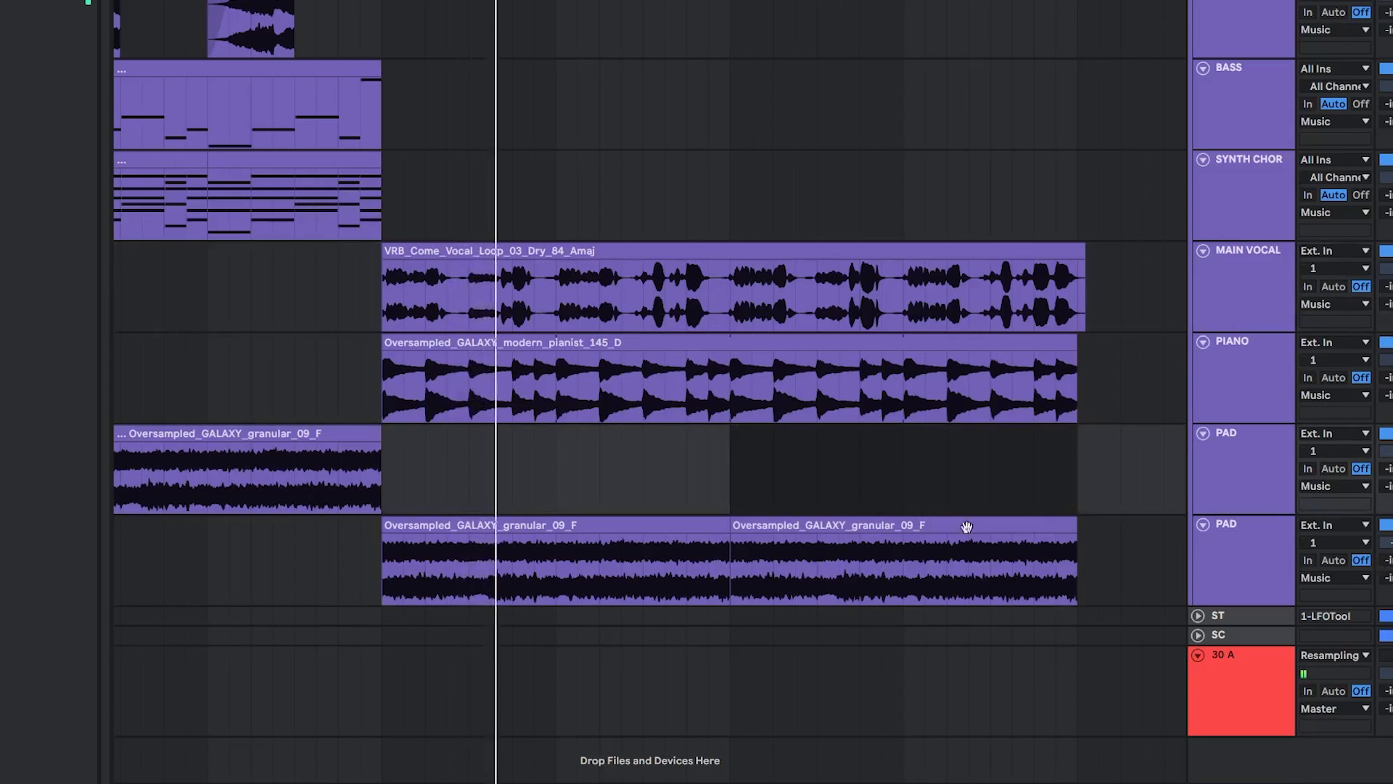
Select the MAIN VOCAL clip, then select the modern_pianist clip and solo the PIANO track.
{"action": "left_click", "coordinate": [472, 301]}
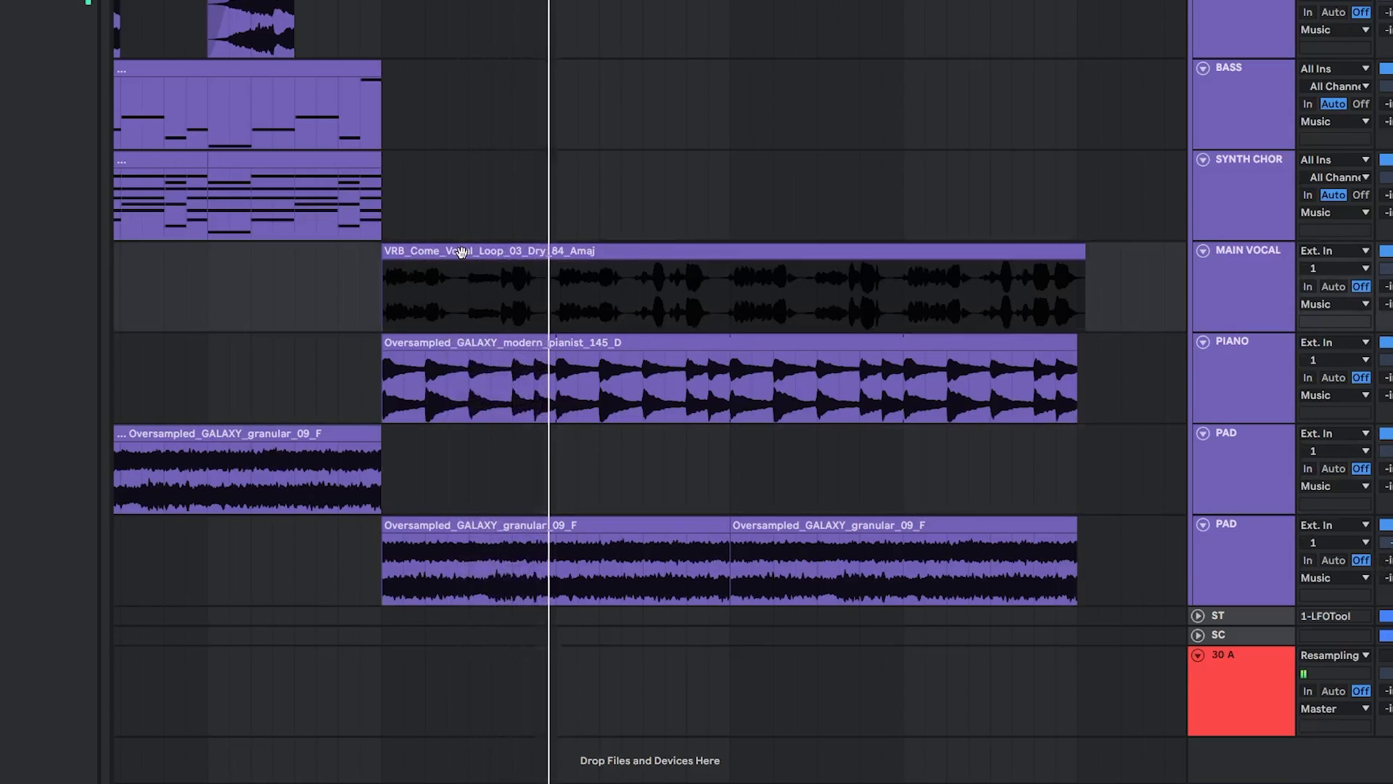
{"action": "scroll", "coordinate": [482, 295], "scroll_direction": "right", "scroll_amount": 3}
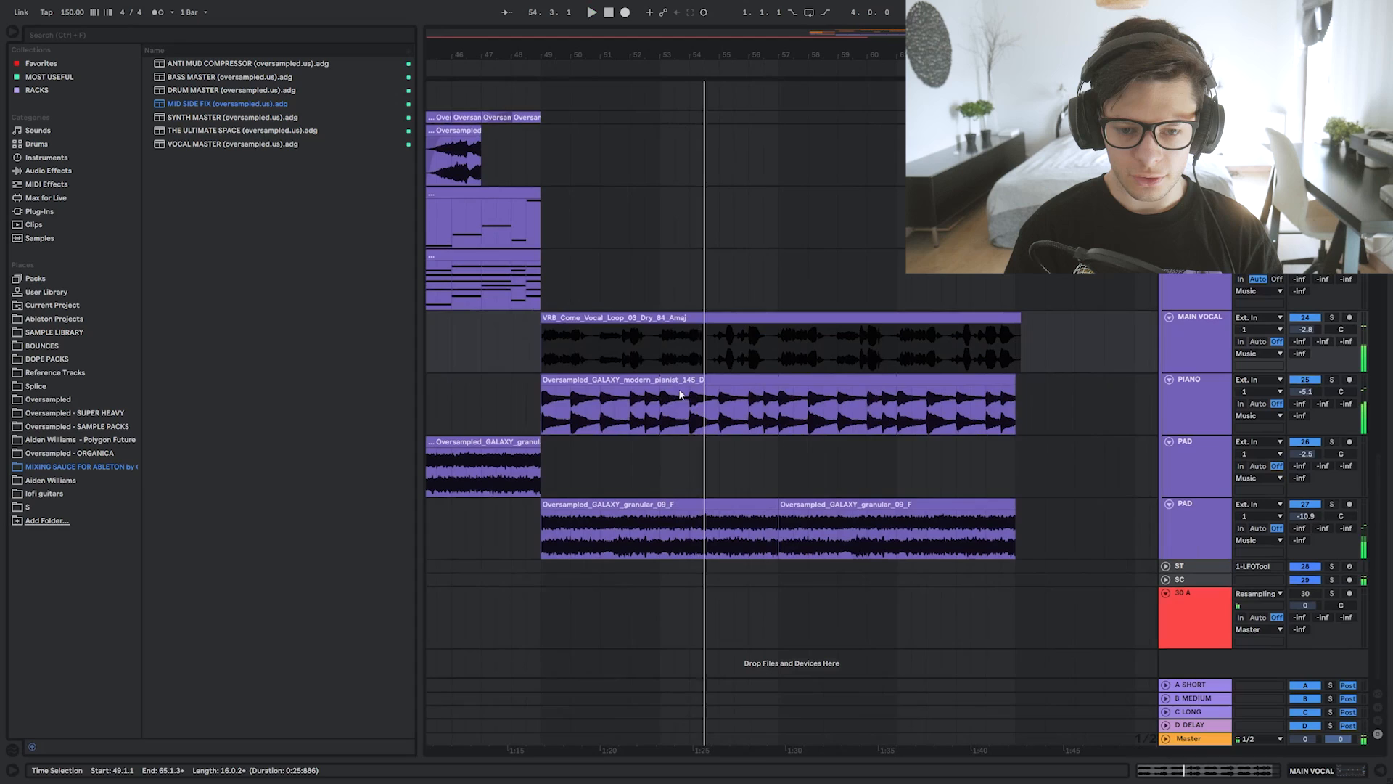
{"action": "left_click", "coordinate": [680, 394]}
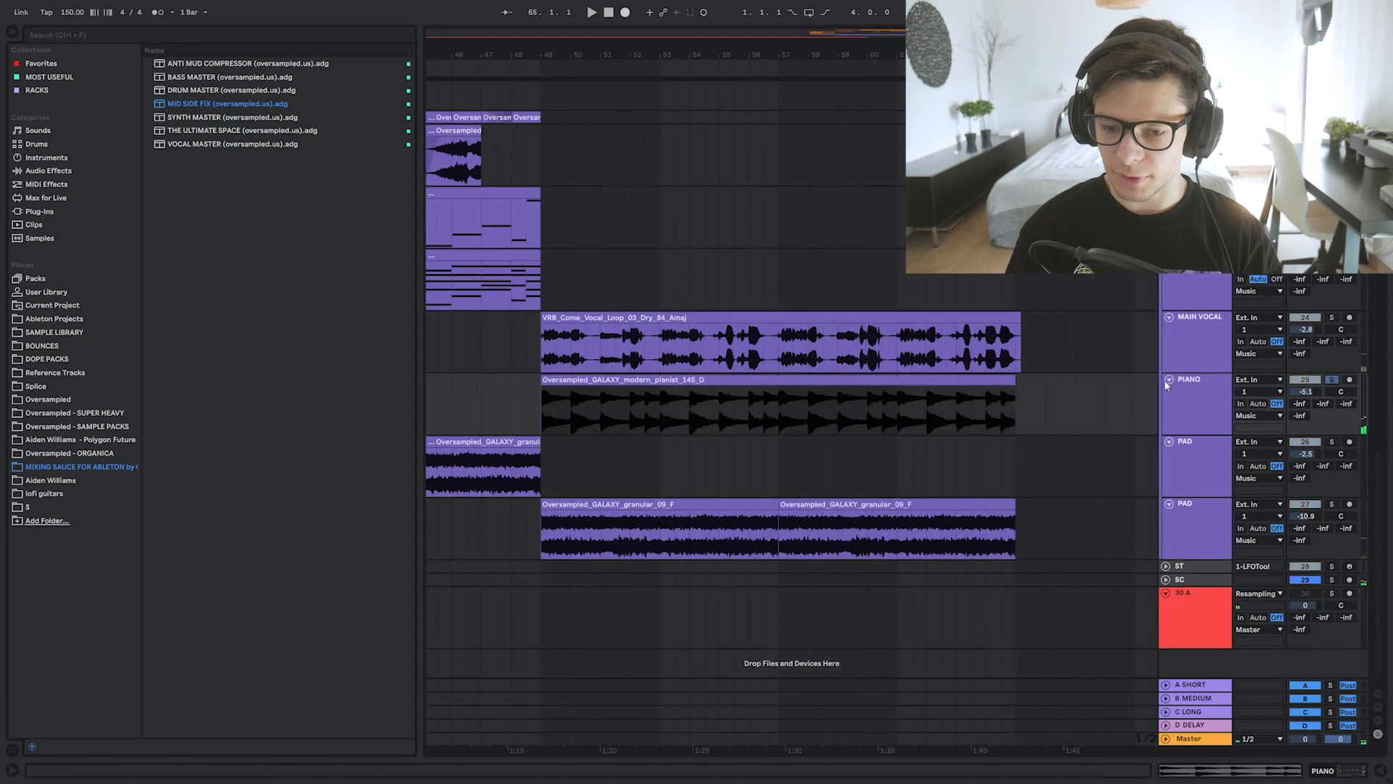
Add the ANTI MUD COMPRESSOR rack to the PIANO track and set OTT to 20, ANTI MID to 41 and ANTI LOW to 38.
{"action": "key", "text": "space"}
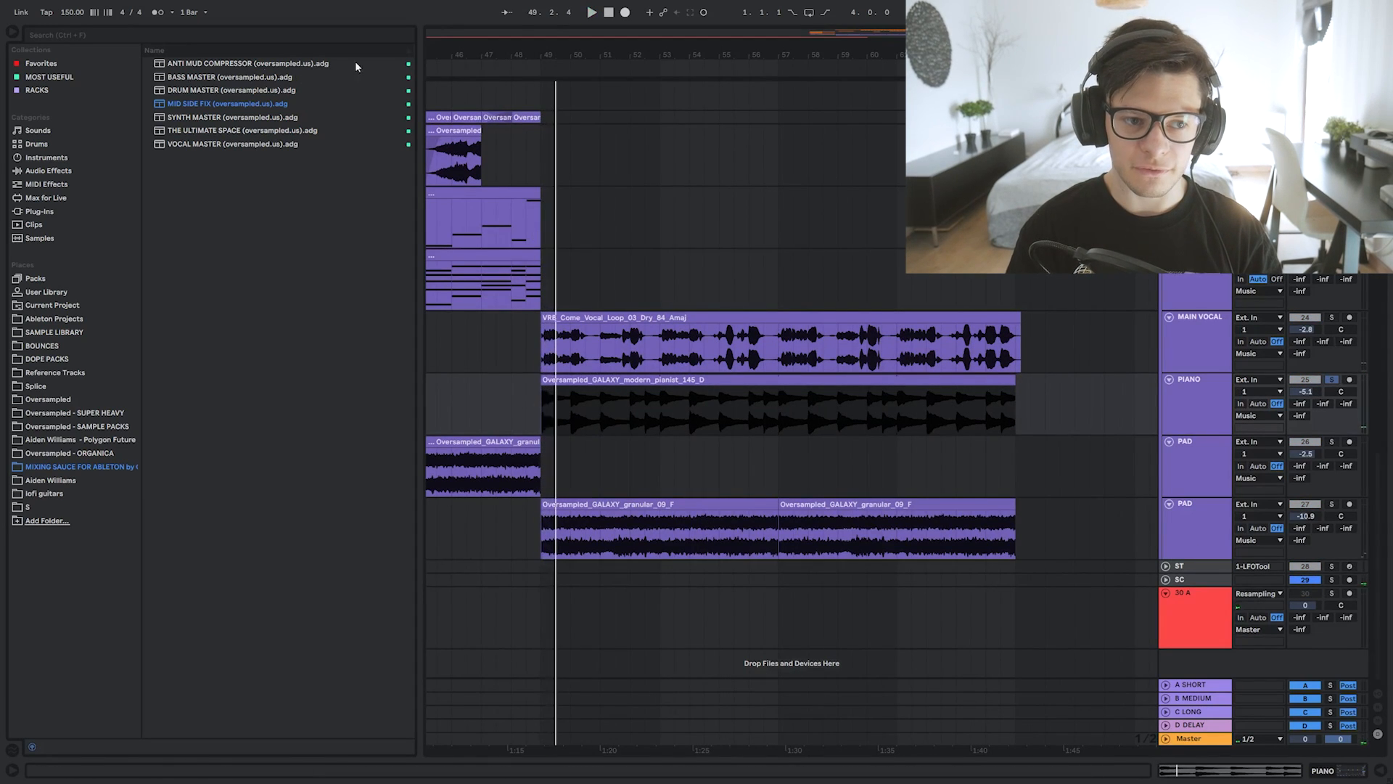
{"action": "left_click_drag", "start_coordinate": [207, 69], "coordinate": [740, 383]}
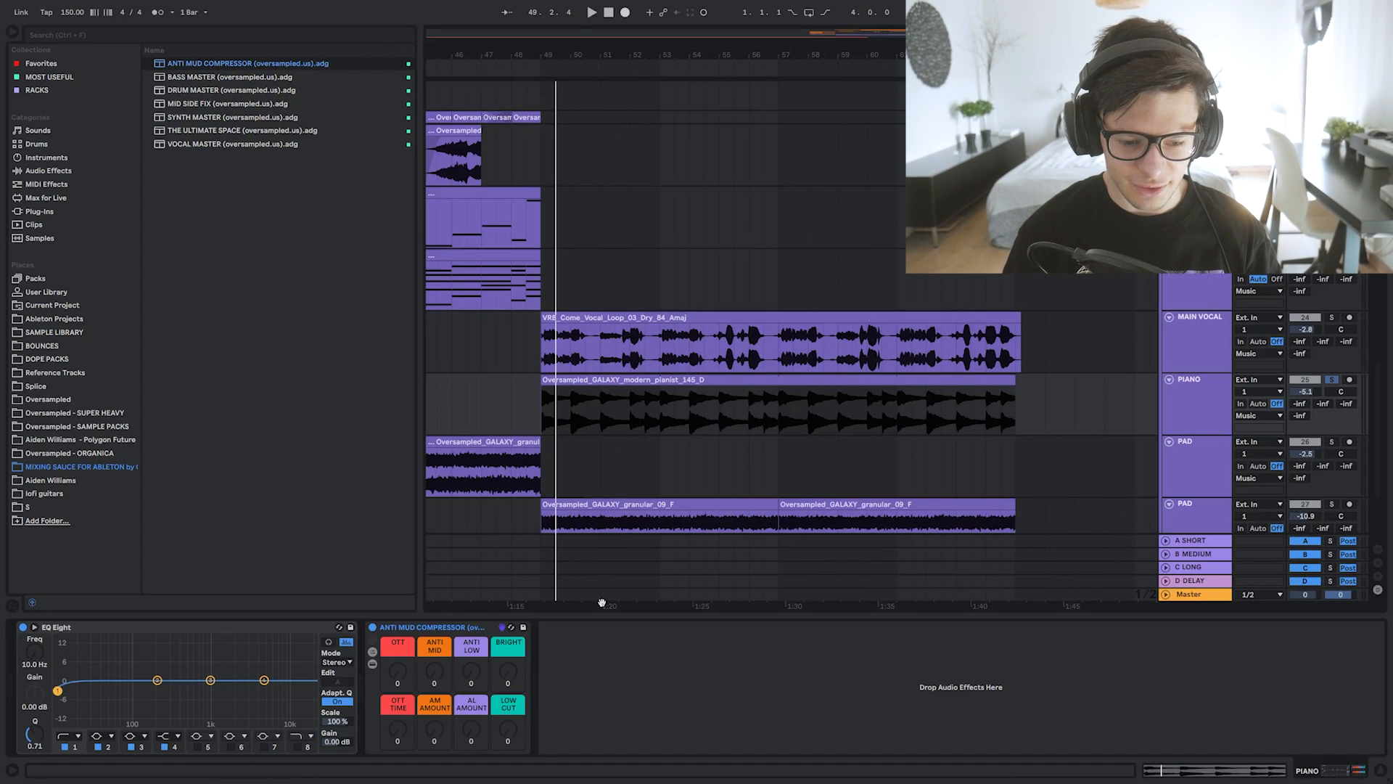
{"action": "left_click_drag", "start_coordinate": [580, 575], "coordinate": [580, 547]}
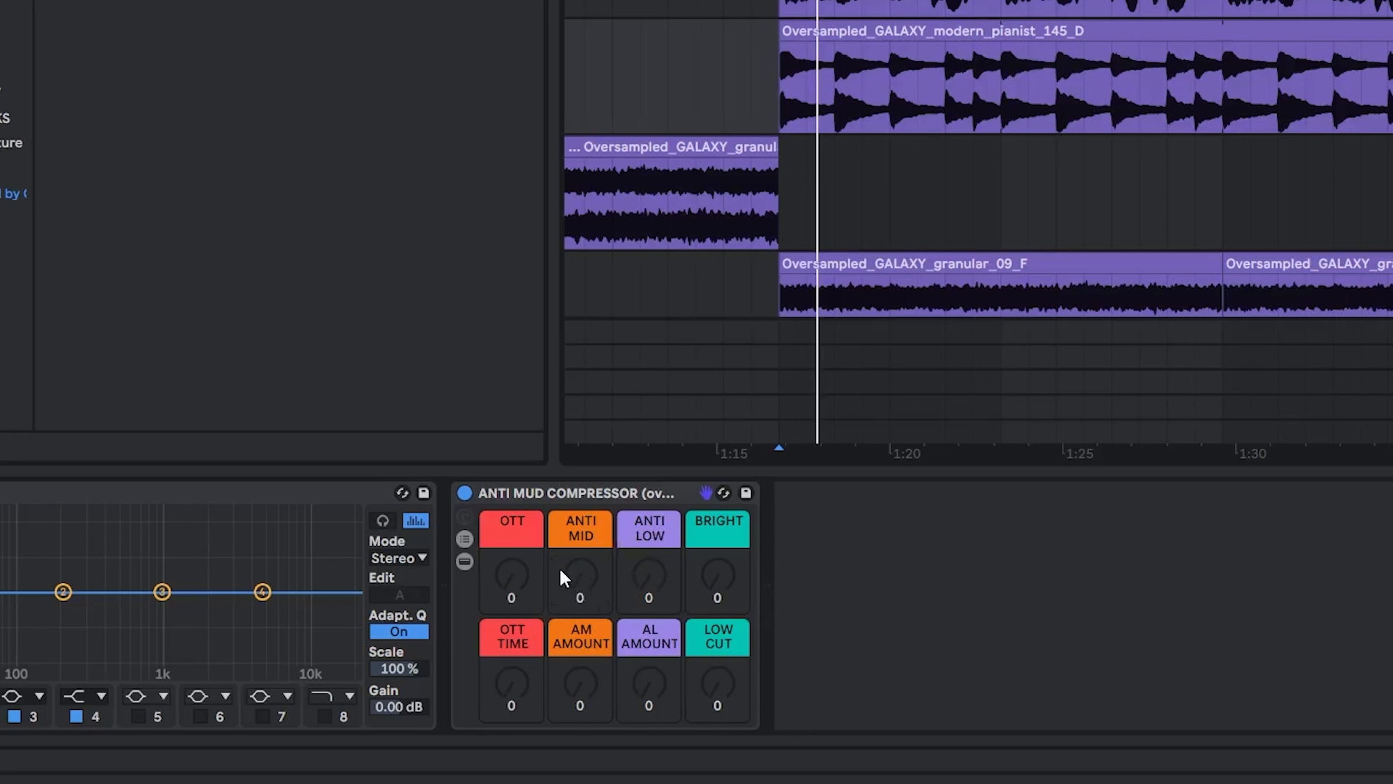
{"action": "key", "text": "space"}
{"action": "left_click_drag", "start_coordinate": [564, 577], "coordinate": [564, 570]}
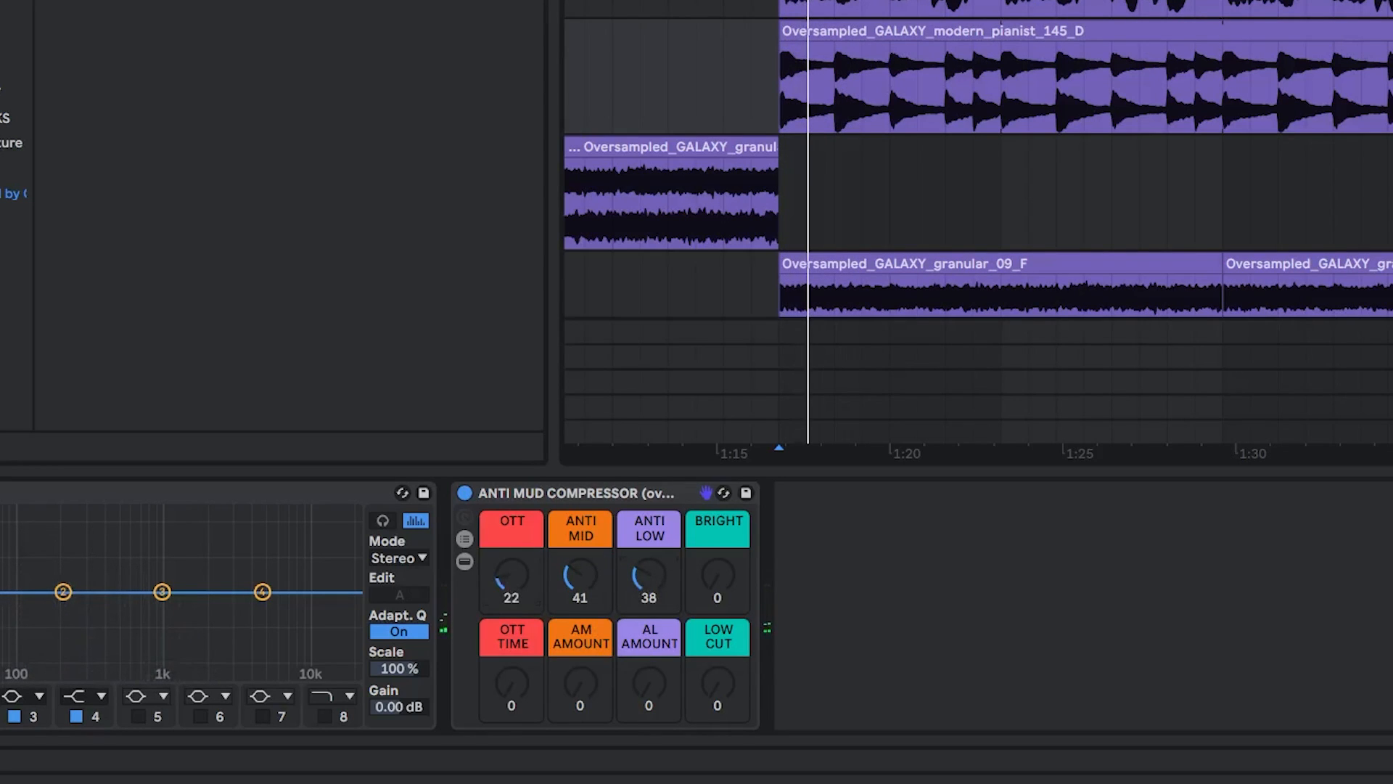
{"action": "key", "text": "space"}
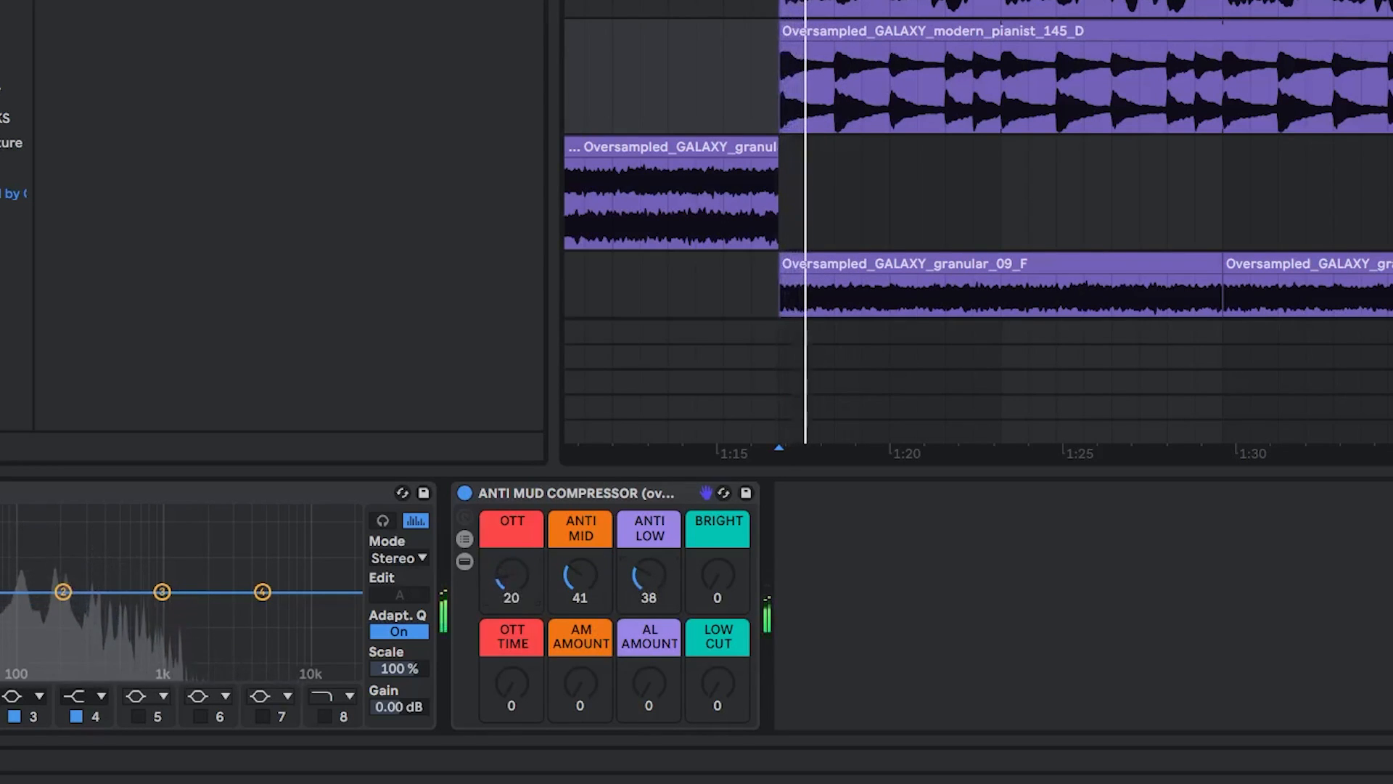
Set the ANTI MUD COMPRESSOR rack's OTT TIME to 127, BRIGHT to 52 and ANTI LOW to 37, replaying the piano to compare.
{"action": "left_click_drag", "start_coordinate": [524, 659], "coordinate": [524, 610]}
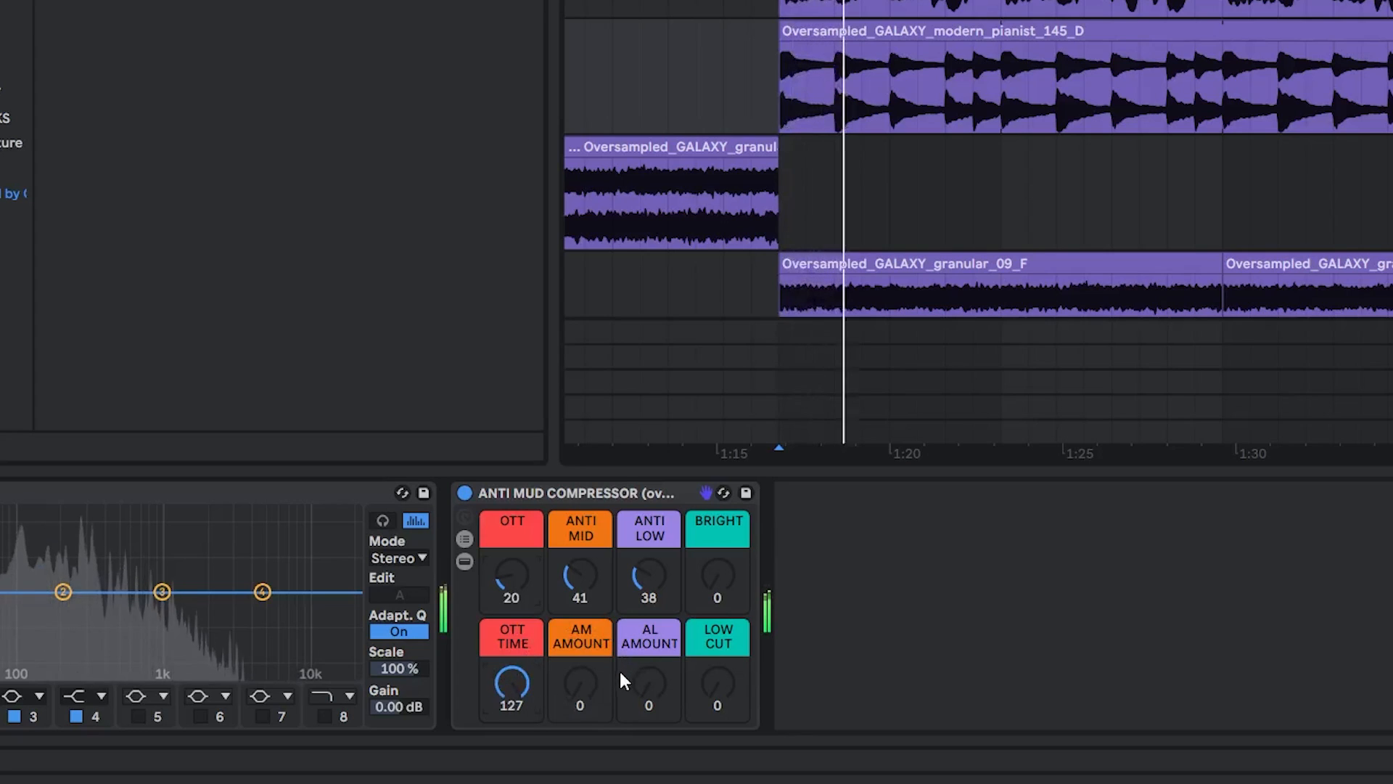
{"action": "left_click_drag", "start_coordinate": [721, 570], "coordinate": [722, 521]}
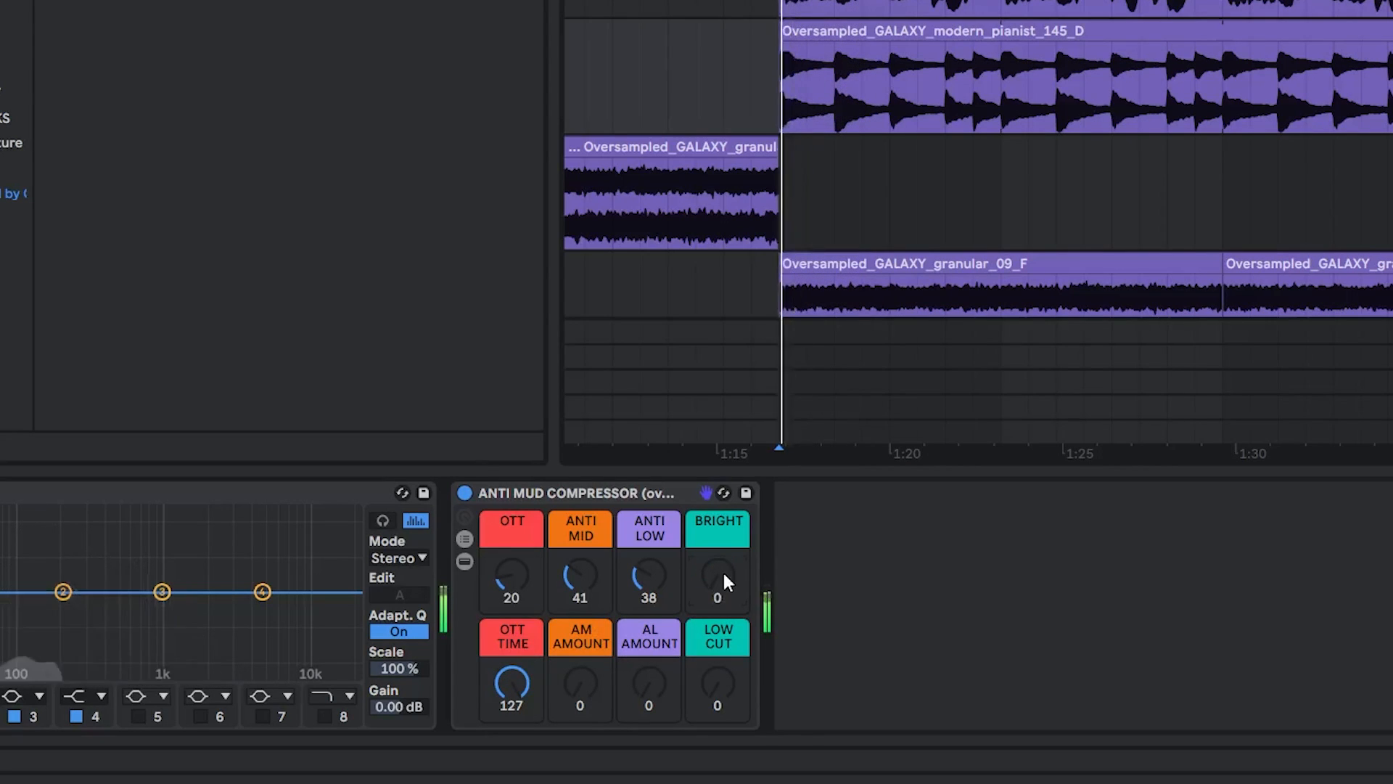
{"action": "left_click_drag", "start_coordinate": [721, 571], "coordinate": [721, 519]}
{"action": "left_click_drag", "start_coordinate": [721, 571], "coordinate": [721, 532]}
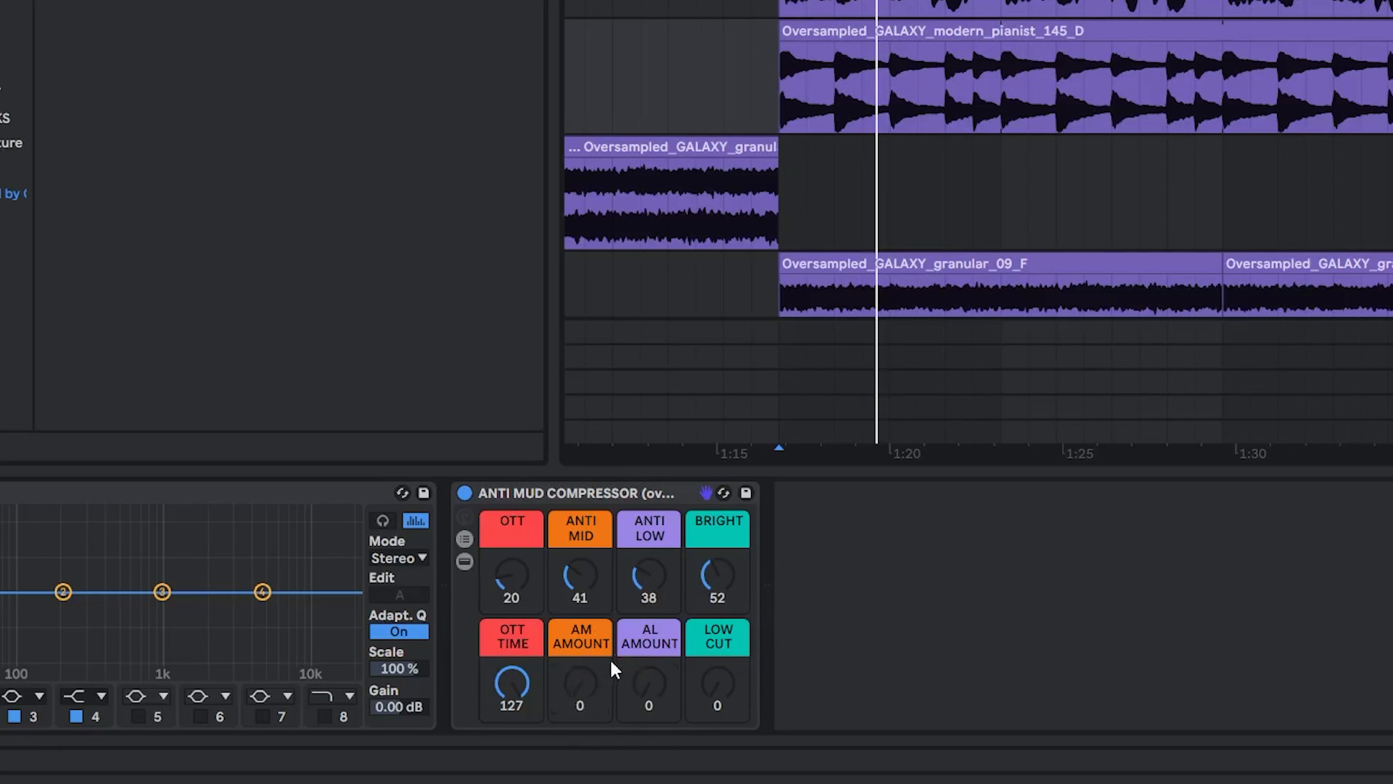
{"action": "key", "text": "space"}
{"action": "mouse_move", "coordinate": [655, 574]}
{"action": "left_mouse_down"}
{"action": "mouse_move", "coordinate": [655, 587]}
{"action": "mouse_move", "coordinate": [642, 563]}
{"action": "left_mouse_up"}
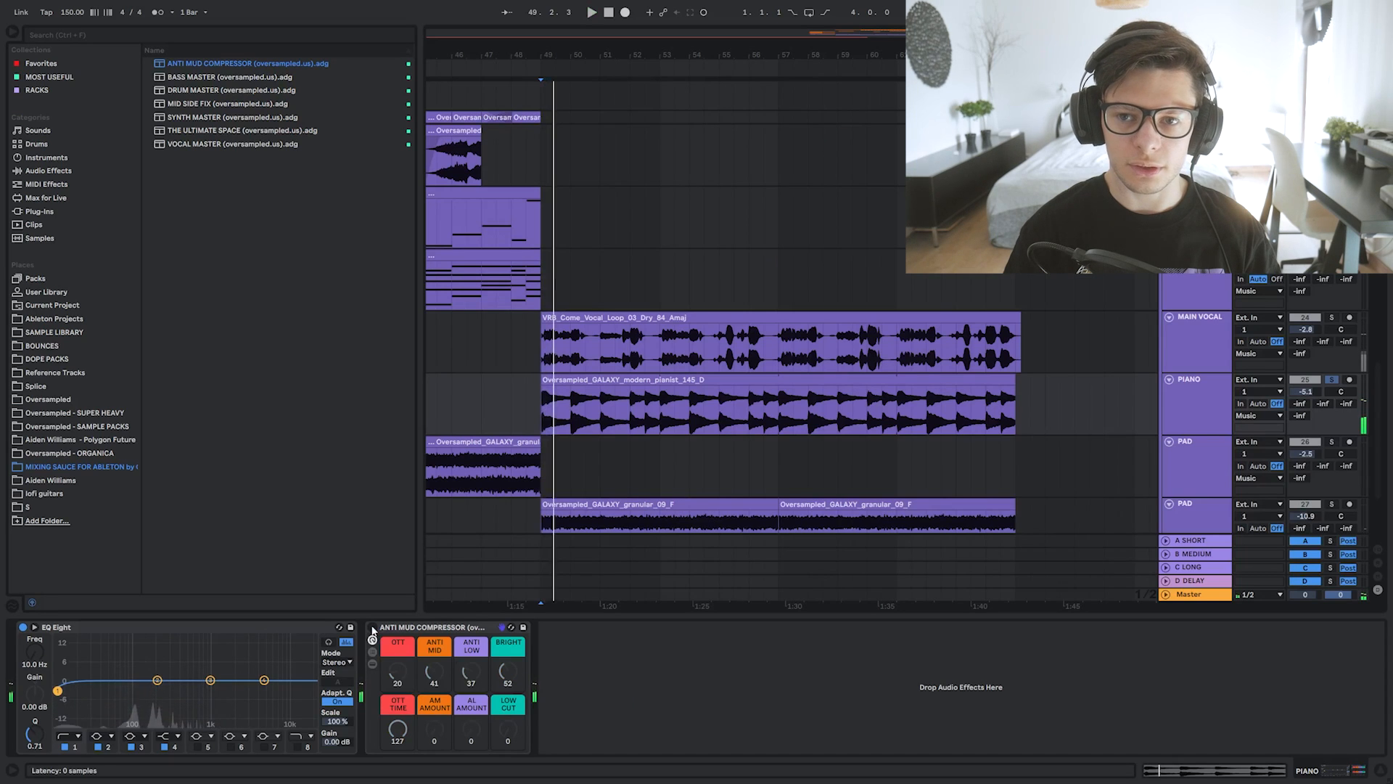
{"action": "key", "text": "space"}
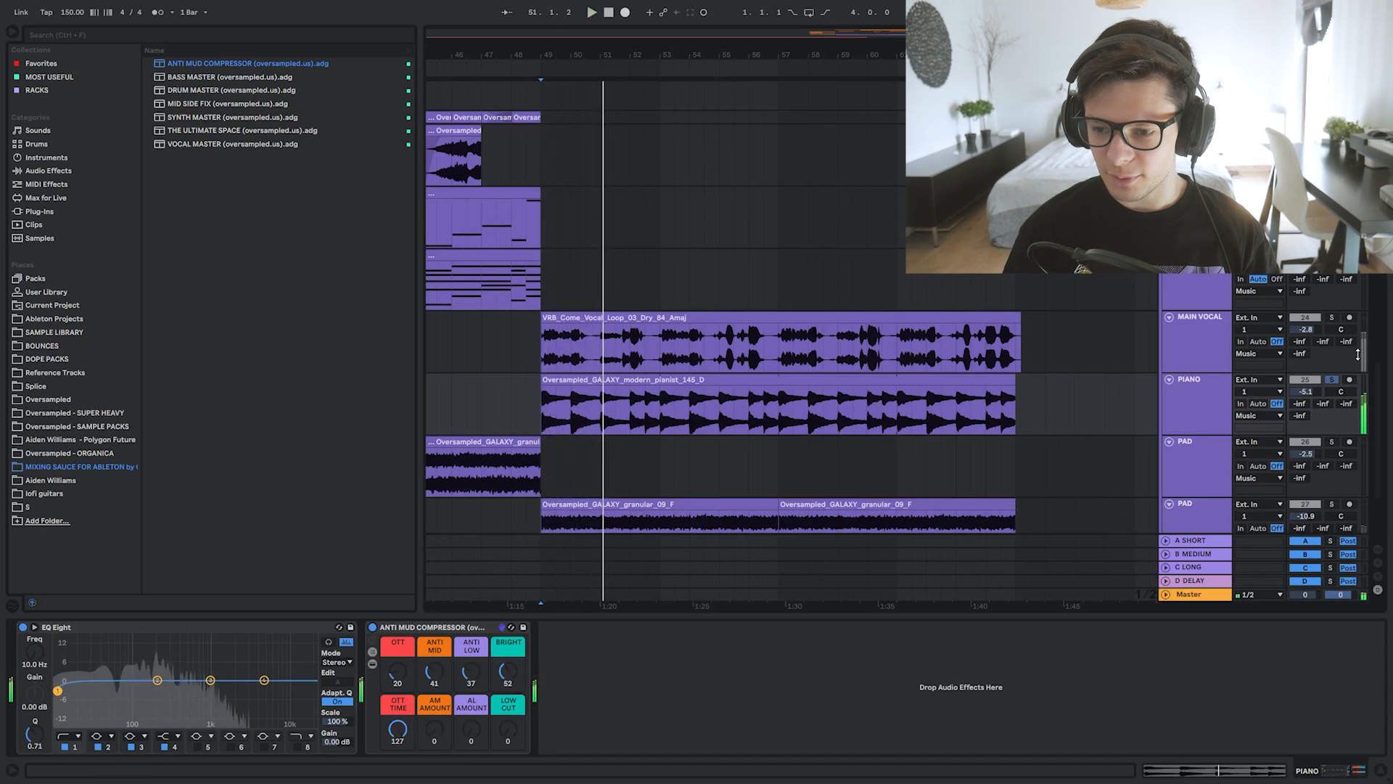
Unsolo the PIANO track and lower the lower PAD track's volume to -14.3 while the section plays.
{"action": "left_click", "coordinate": [1332, 379]}
{"action": "key", "text": "space"}
{"action": "scroll", "coordinate": [1088, 387], "scroll_direction": "down", "scroll_amount": 2}
{"action": "left_click_drag", "start_coordinate": [1305, 443], "coordinate": [1312, 445]}
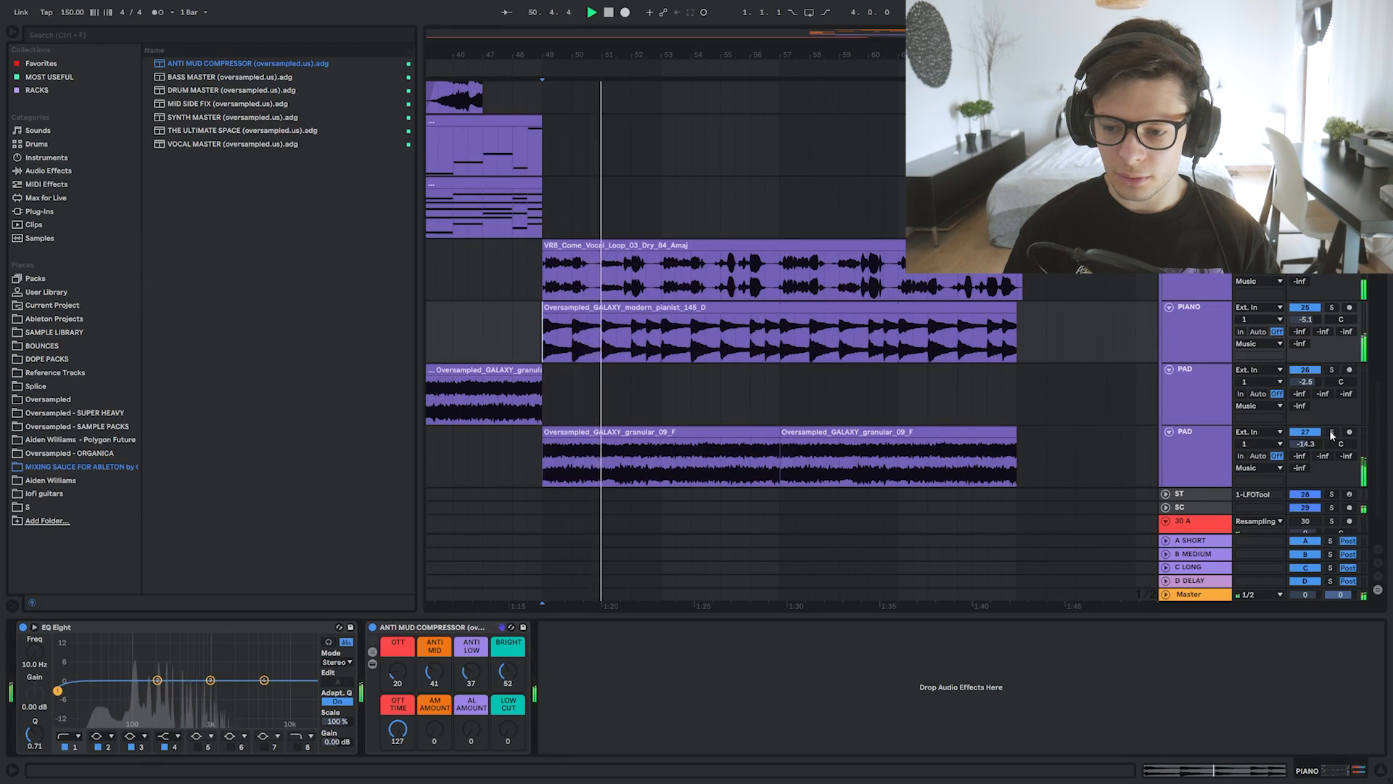
Add the MID SIDE FIX rack to the lower PAD track with MID HPF at 580 Hz, and cut its EQ Eight at 4.54 kHz by 2.60 dB.
{"action": "left_click", "coordinate": [1333, 434]}
{"action": "left_click", "coordinate": [659, 467]}
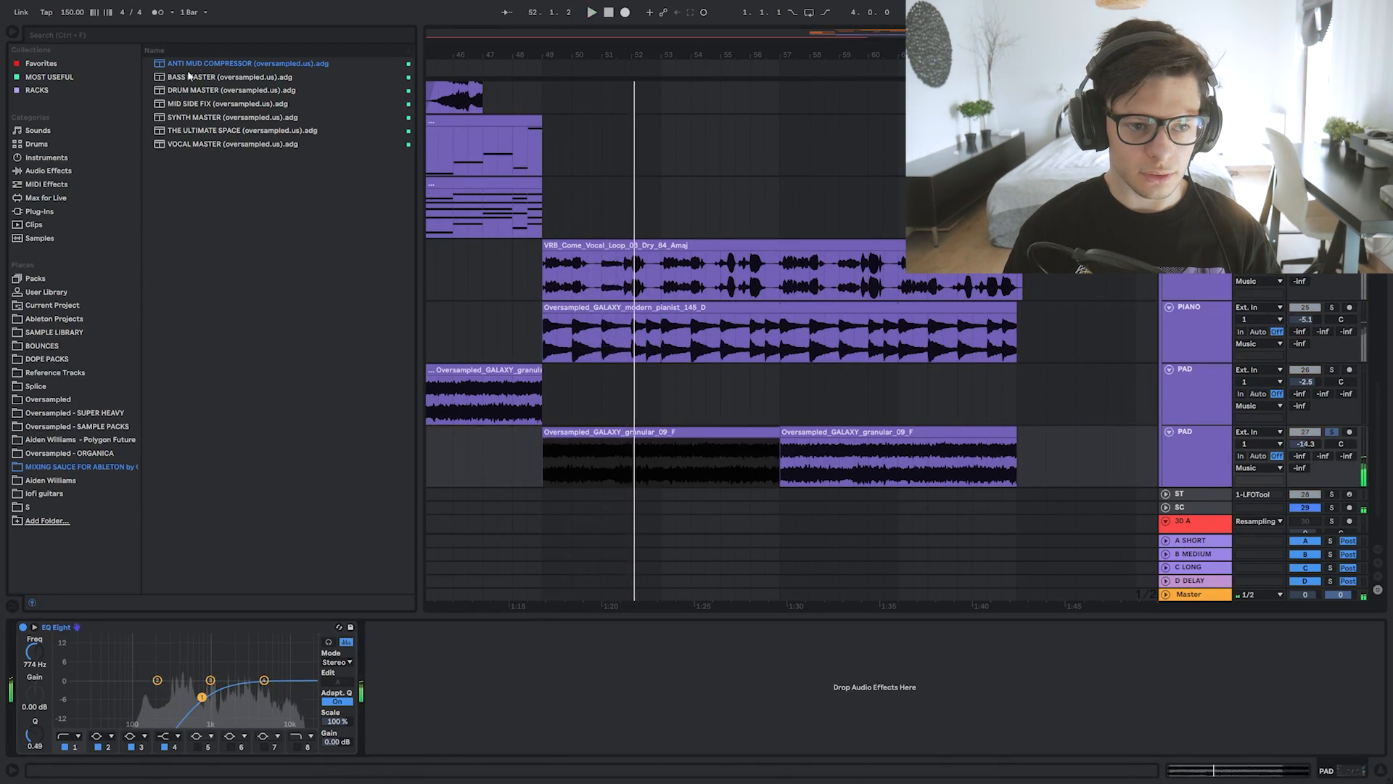
{"action": "key", "text": "space"}
{"action": "left_click_drag", "start_coordinate": [388, 732], "coordinate": [388, 680]}
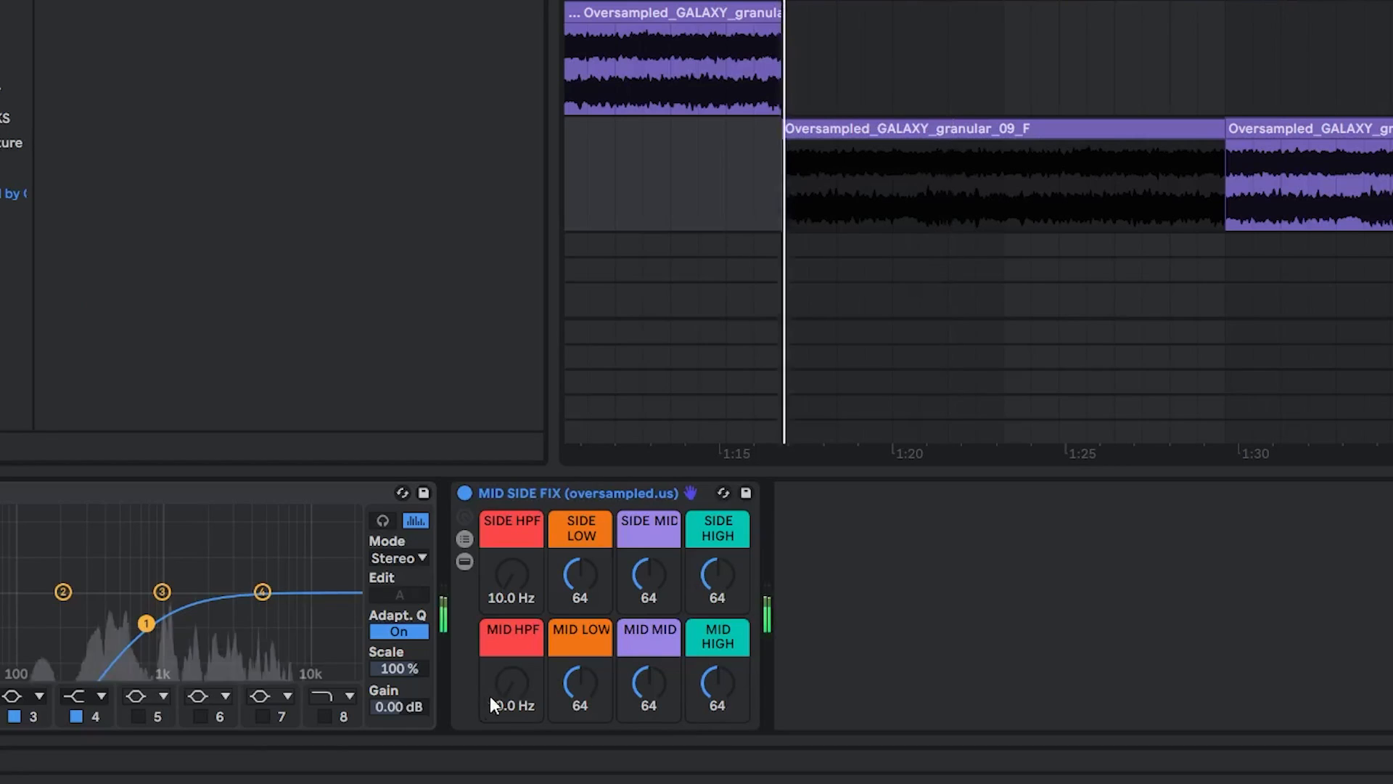
{"action": "left_click_drag", "start_coordinate": [512, 683], "coordinate": [512, 689]}
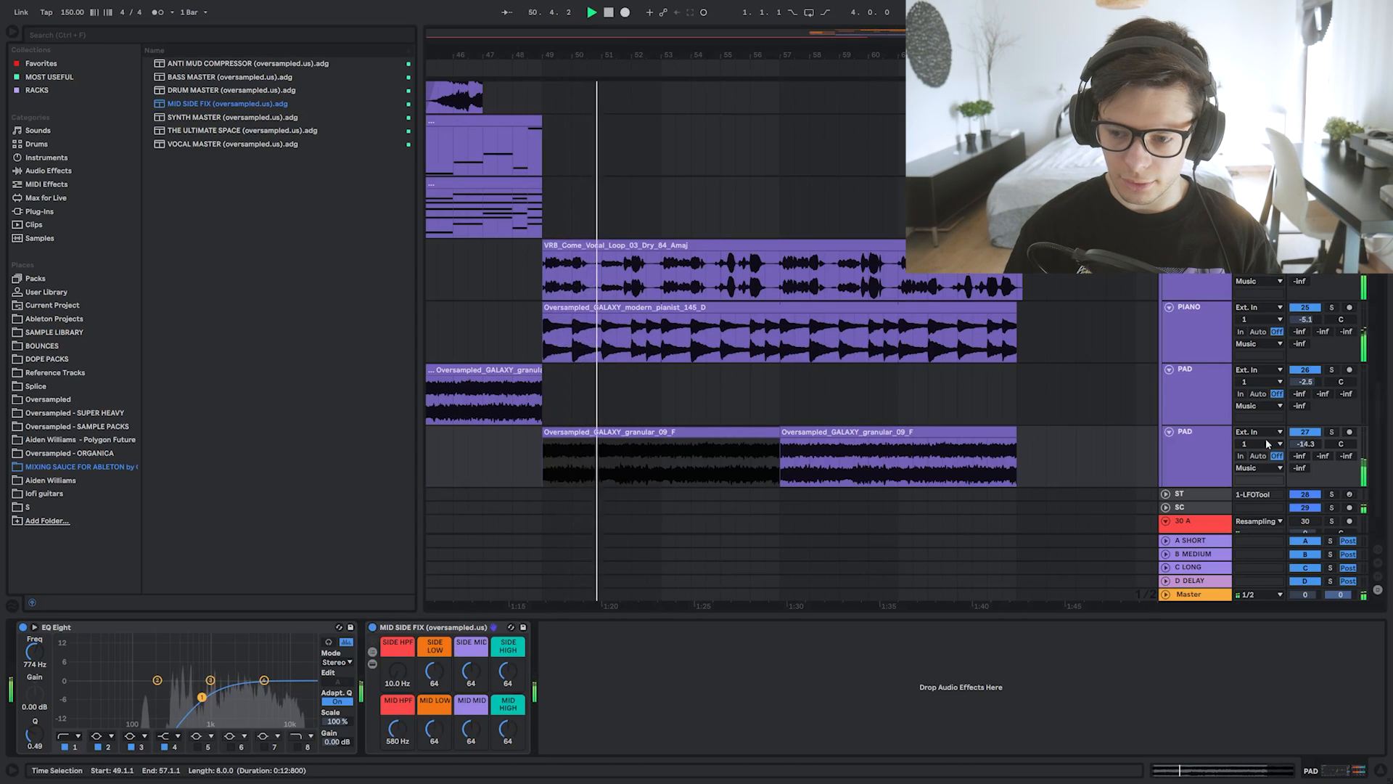
{"action": "mouse_move", "coordinate": [264, 680]}
{"action": "left_mouse_down"}
{"action": "mouse_move", "coordinate": [270, 699]}
{"action": "mouse_move", "coordinate": [240, 682]}
{"action": "left_mouse_up"}
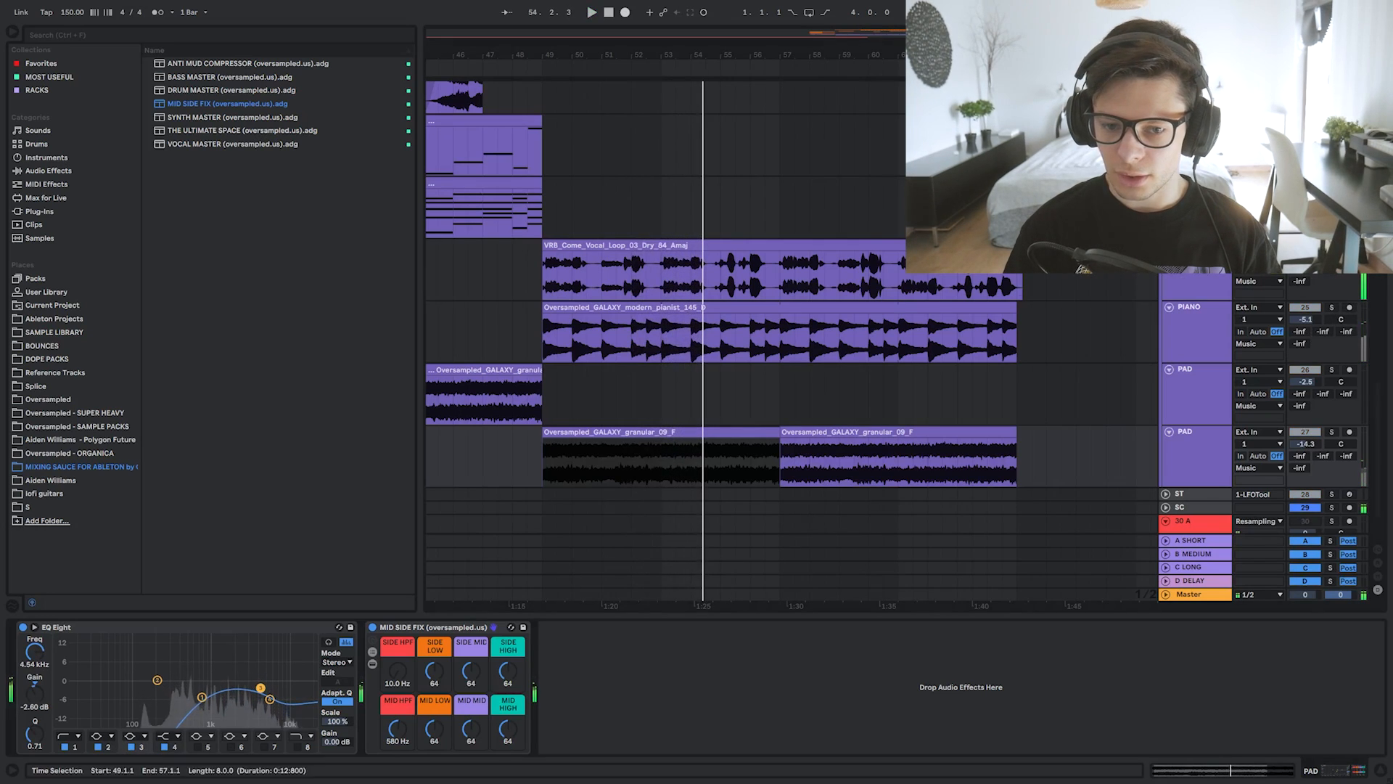
Replay the MAIN VOCAL from bar 49 and add the VOCAL MASTER rack to its track.
{"action": "left_click", "coordinate": [587, 243]}
{"action": "key", "text": "space"}
{"action": "left_click", "coordinate": [529, 283]}
{"action": "left_click", "coordinate": [546, 282]}
{"action": "key", "text": "space"}
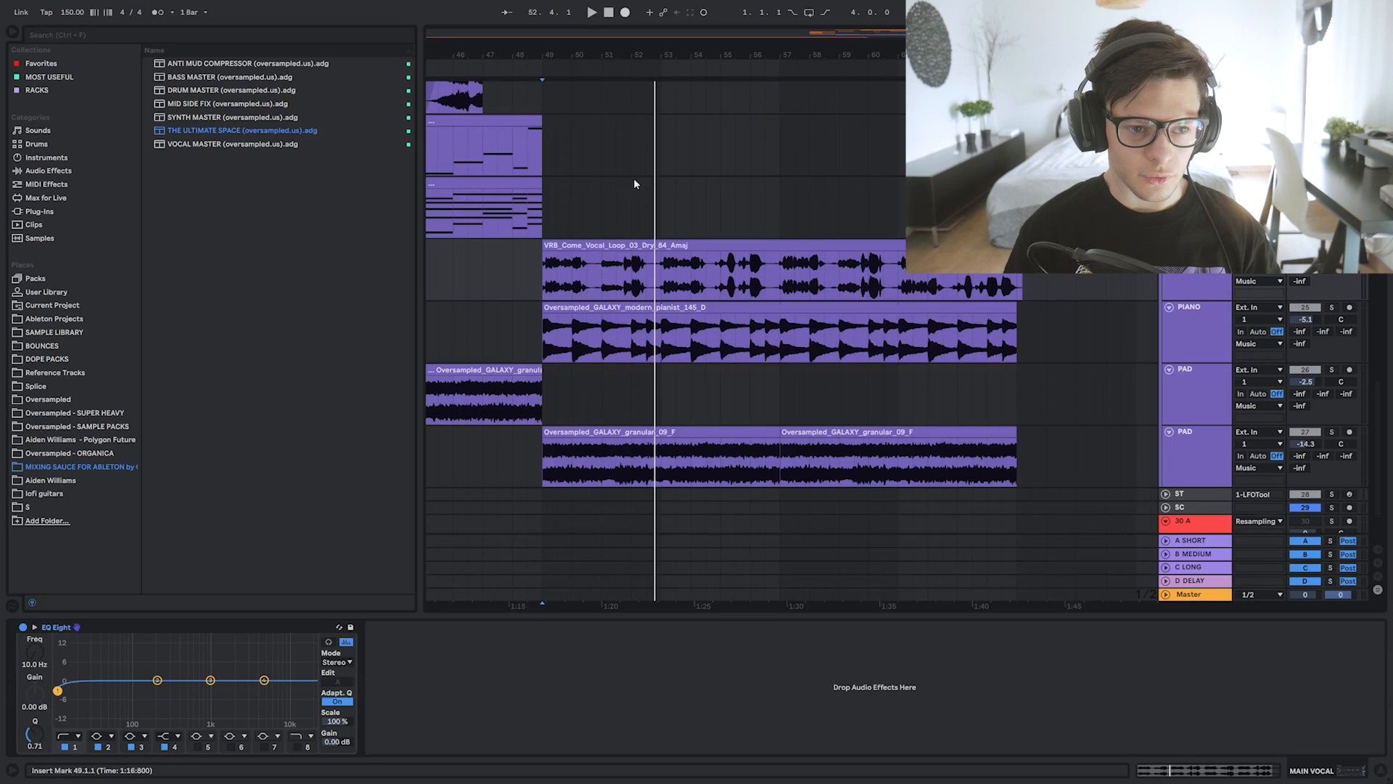
{"action": "double_click", "coordinate": [193, 144]}
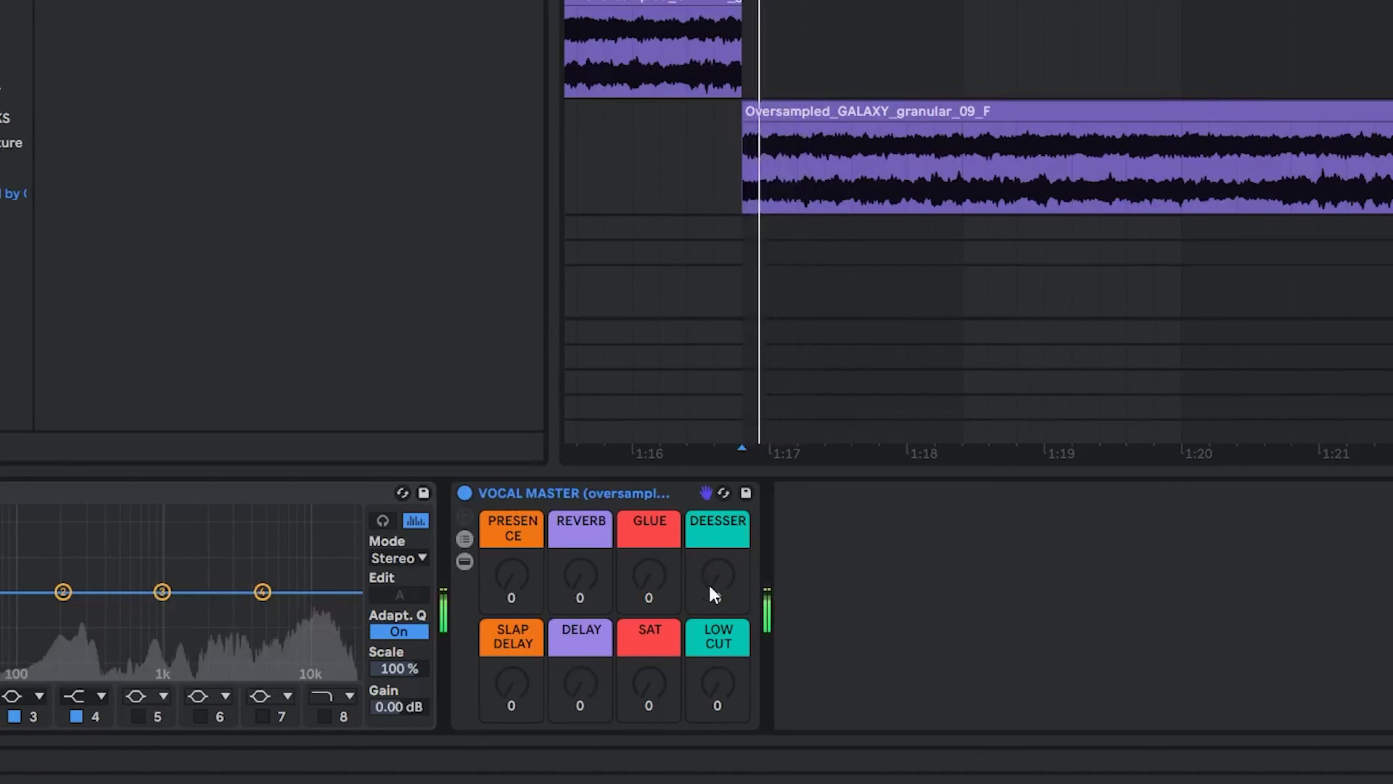
Compare the VOCAL MASTER rack's DEESSER at 127 and at 0 on a short stretch of the vocal.
{"action": "left_click_drag", "start_coordinate": [711, 583], "coordinate": [711, 475]}
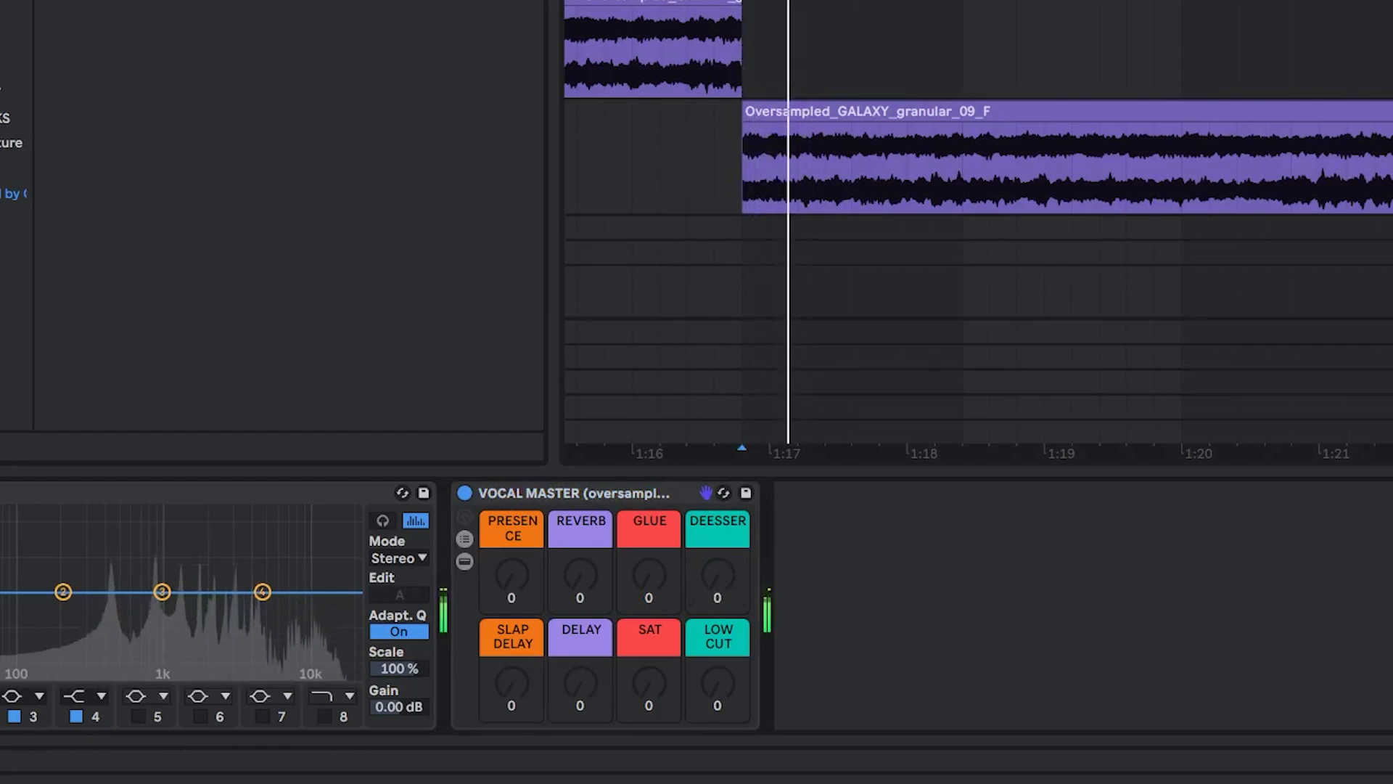
{"action": "left_click_drag", "start_coordinate": [711, 583], "coordinate": [712, 475]}
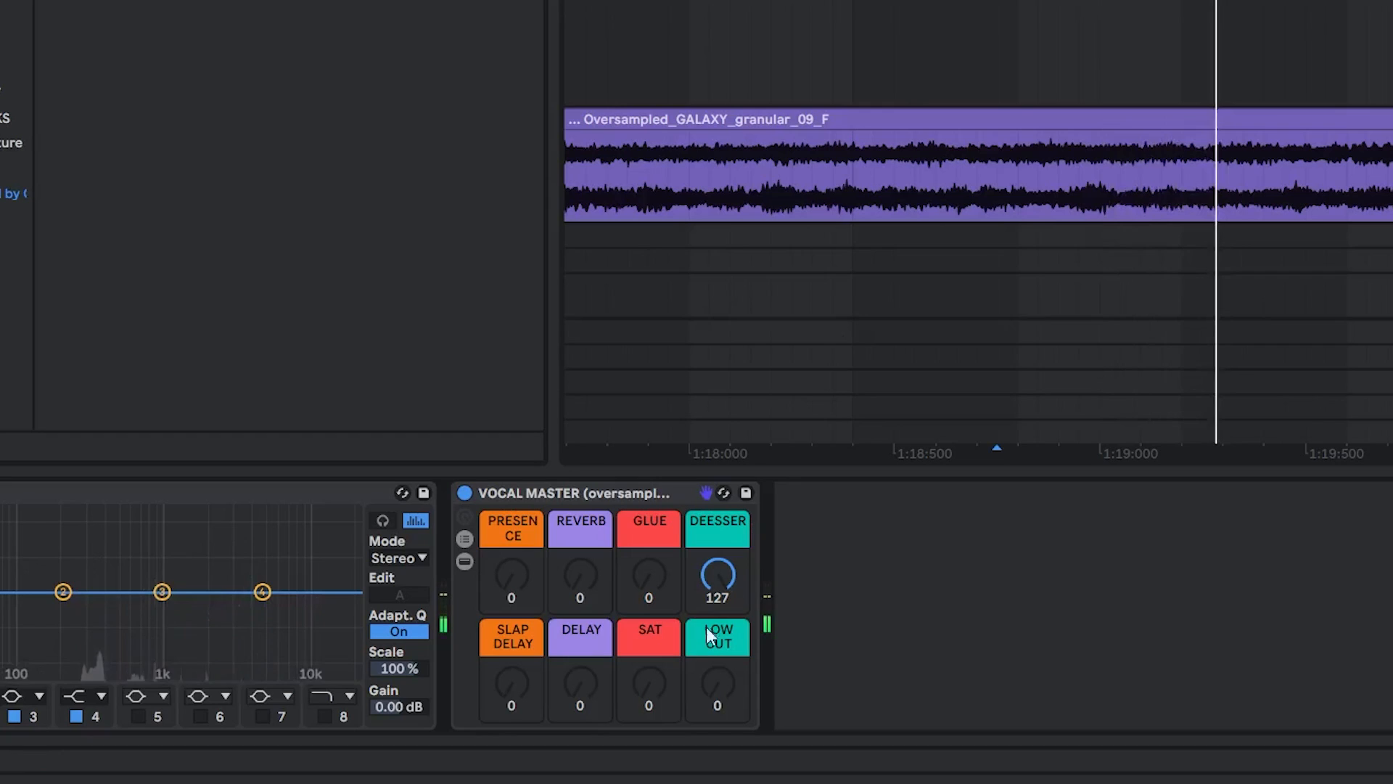
{"action": "key", "text": "space"}
{"action": "key", "text": "space"}
{"action": "left_click_drag", "start_coordinate": [715, 582], "coordinate": [716, 689]}
{"action": "key", "text": "space"}
{"action": "key", "text": "space"}
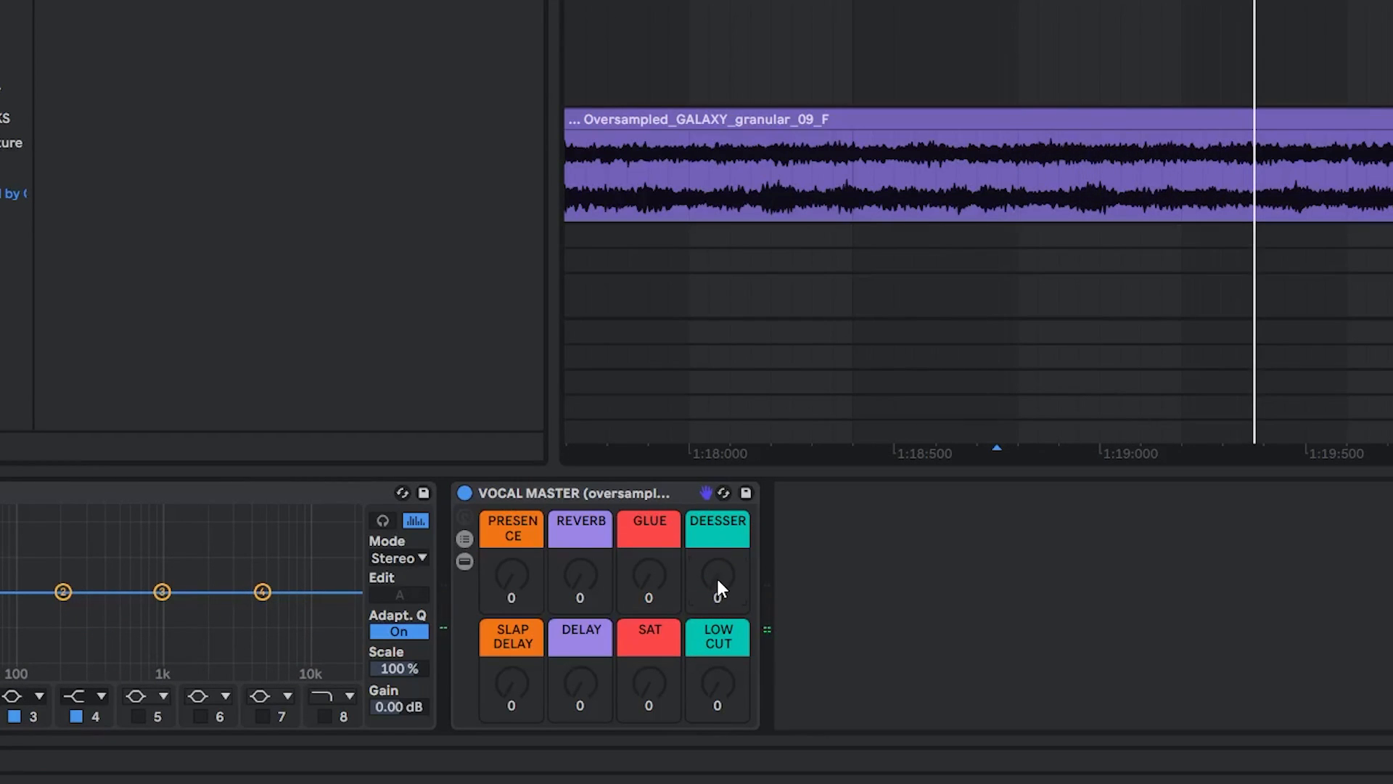
{"action": "key", "text": "space"}
{"action": "key", "text": "space"}
{"action": "left_click_drag", "start_coordinate": [717, 578], "coordinate": [711, 399]}
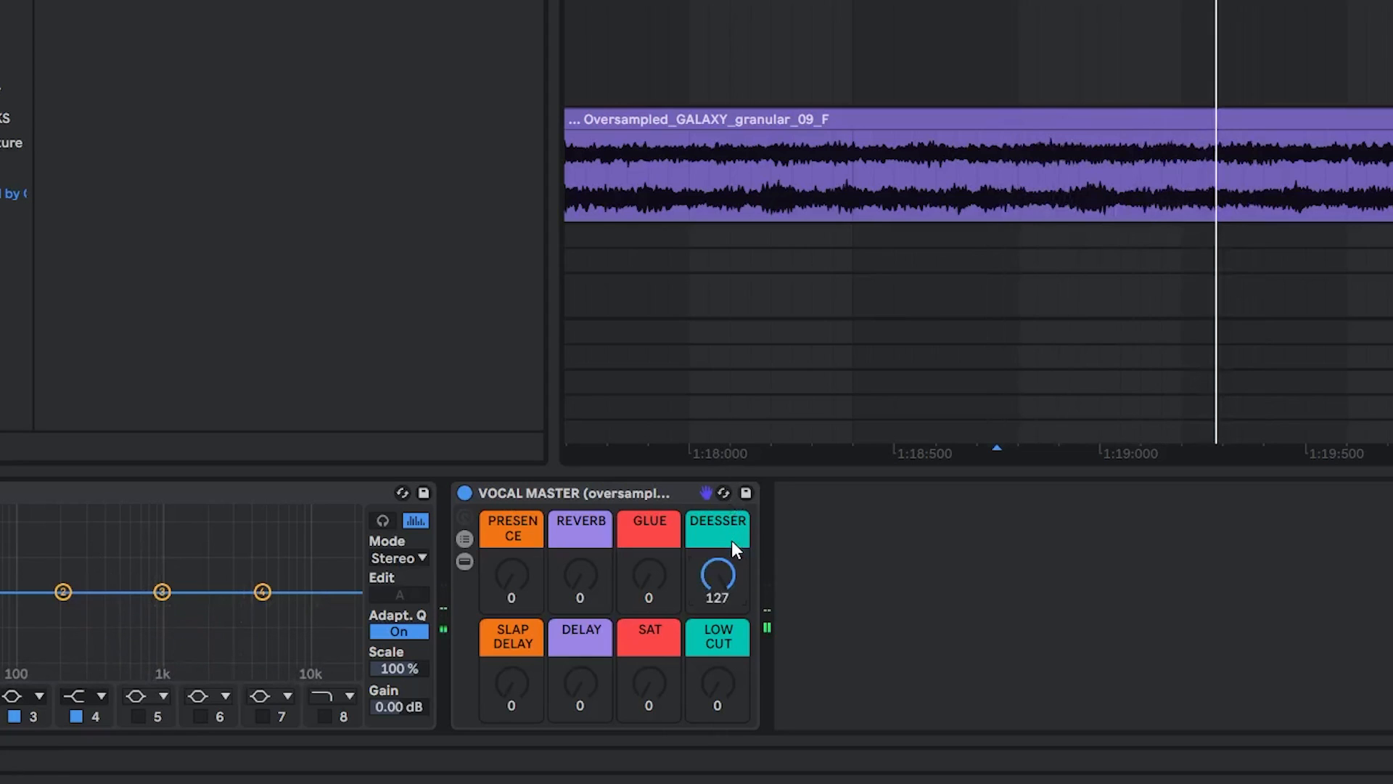
{"action": "key", "text": "space"}
{"action": "key", "text": "space"}
{"action": "scroll", "coordinate": [979, 221], "scroll_direction": "down", "scroll_amount": 5}
{"action": "scroll", "coordinate": [923, 262], "scroll_direction": "up", "scroll_amount": 5}
Set the VOCAL MASTER rack's DEESSER to 53 and replay the short vocal stretch repeatedly.
{"action": "mouse_move", "coordinate": [717, 578]}
{"action": "left_mouse_down"}
{"action": "mouse_move", "coordinate": [717, 621]}
{"action": "mouse_move", "coordinate": [716, 574]}
{"action": "left_mouse_up"}
{"action": "key", "text": "space"}
{"action": "key", "text": "space"}
{"action": "key", "text": "space"}
{"action": "key", "text": "space"}
{"action": "key", "text": "space"}
{"action": "key", "text": "space"}
{"action": "key", "text": "space"}
{"action": "key", "text": "space"}
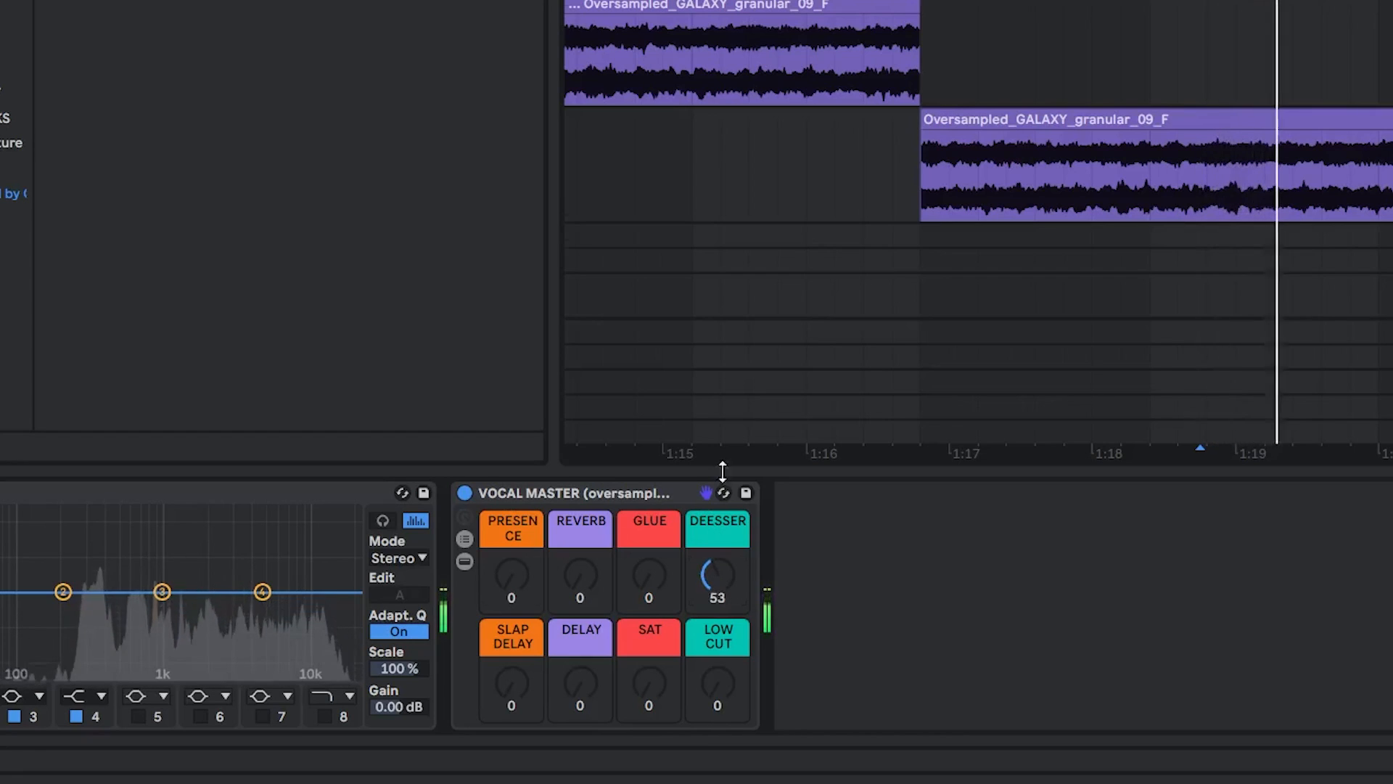
Try the VOCAL MASTER rack's PRESENCE at 127 while replaying from bar 49, and turn it back down.
{"action": "key", "text": "space"}
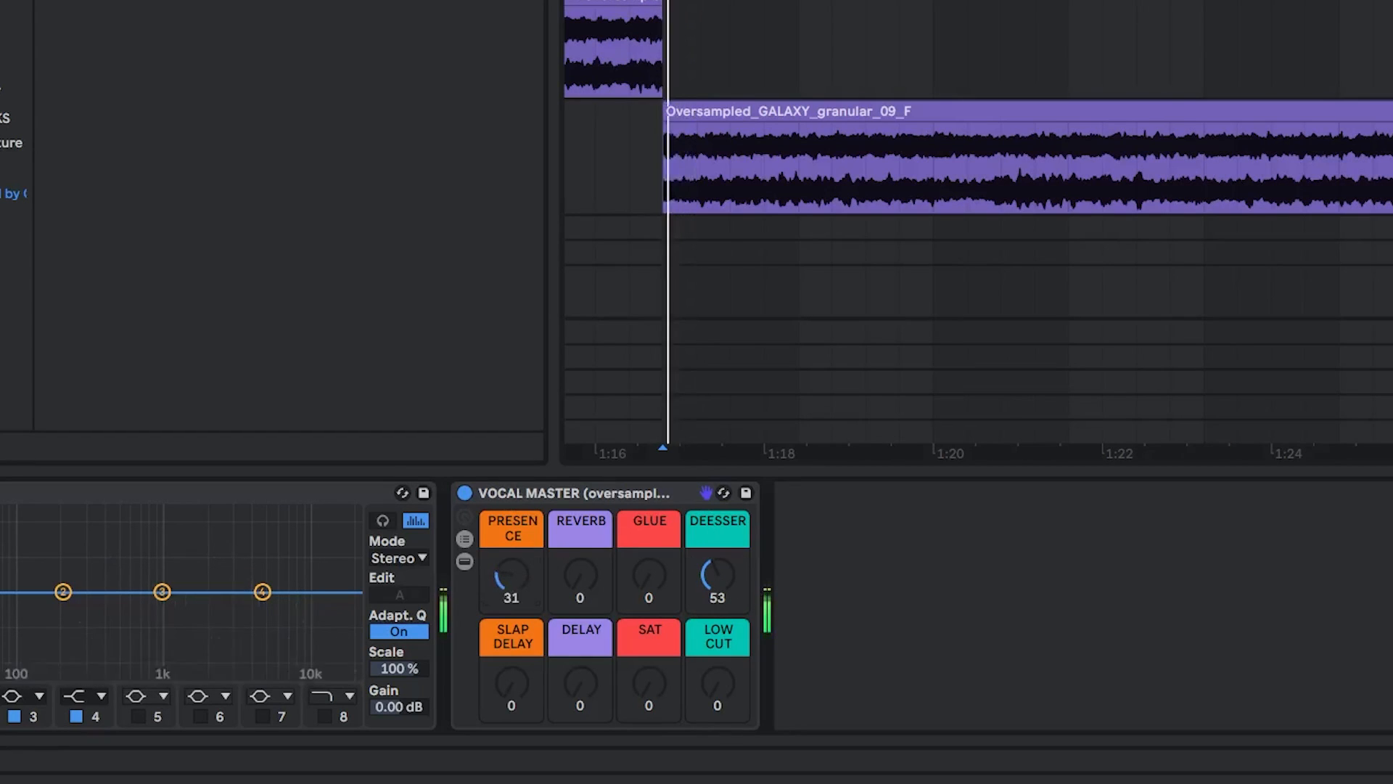
{"action": "key", "text": "space"}
{"action": "left_click_drag", "start_coordinate": [511, 577], "coordinate": [511, 497]}
{"action": "key", "text": "space"}
{"action": "key", "text": "space"}
{"action": "key", "text": "space"}
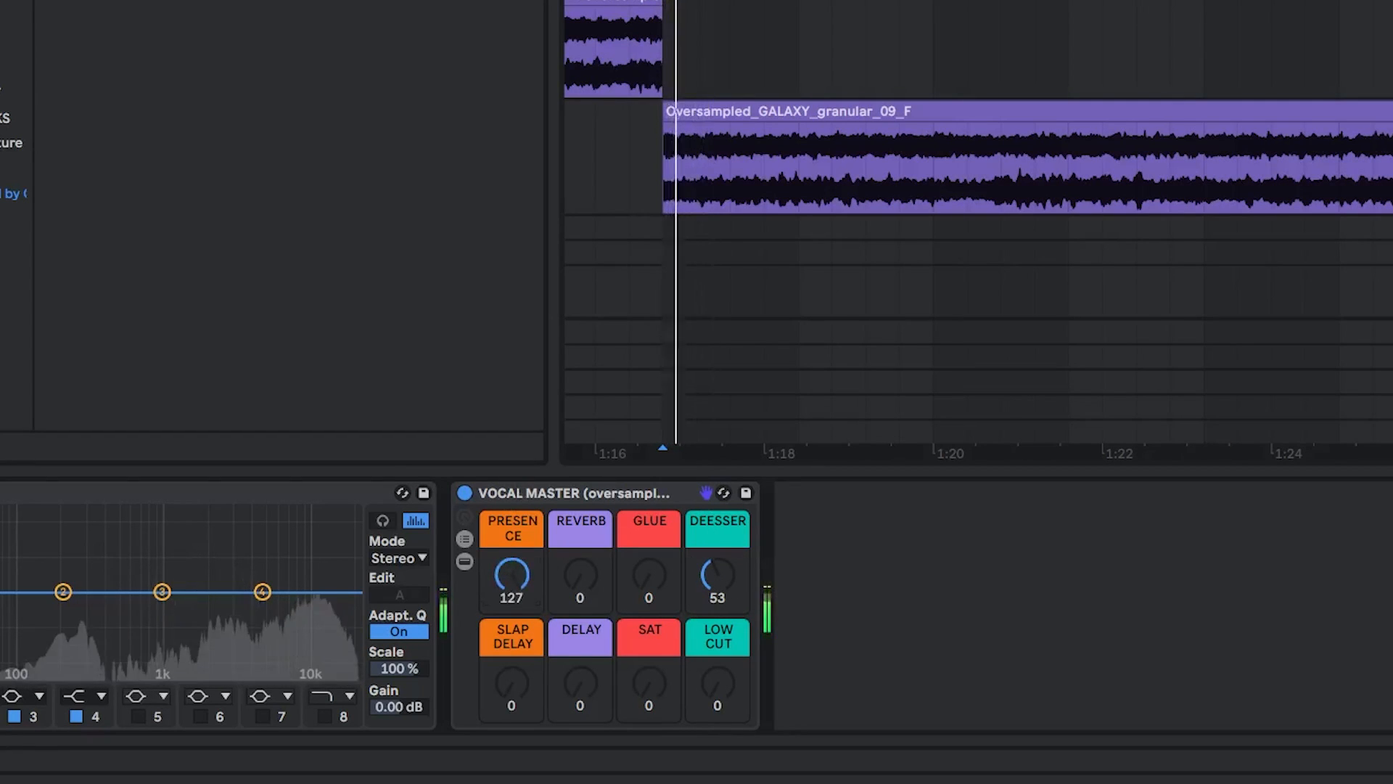
{"action": "key", "text": "space"}
{"action": "left_click_drag", "start_coordinate": [512, 577], "coordinate": [511, 733]}
{"action": "key", "text": "space"}
Set the VOCAL MASTER rack's PRESENCE to 49 and replay the vocal.
{"action": "left_click_drag", "start_coordinate": [506, 568], "coordinate": [506, 533]}
{"action": "key", "text": "space"}
{"action": "key", "text": "space"}
{"action": "key", "text": "space"}
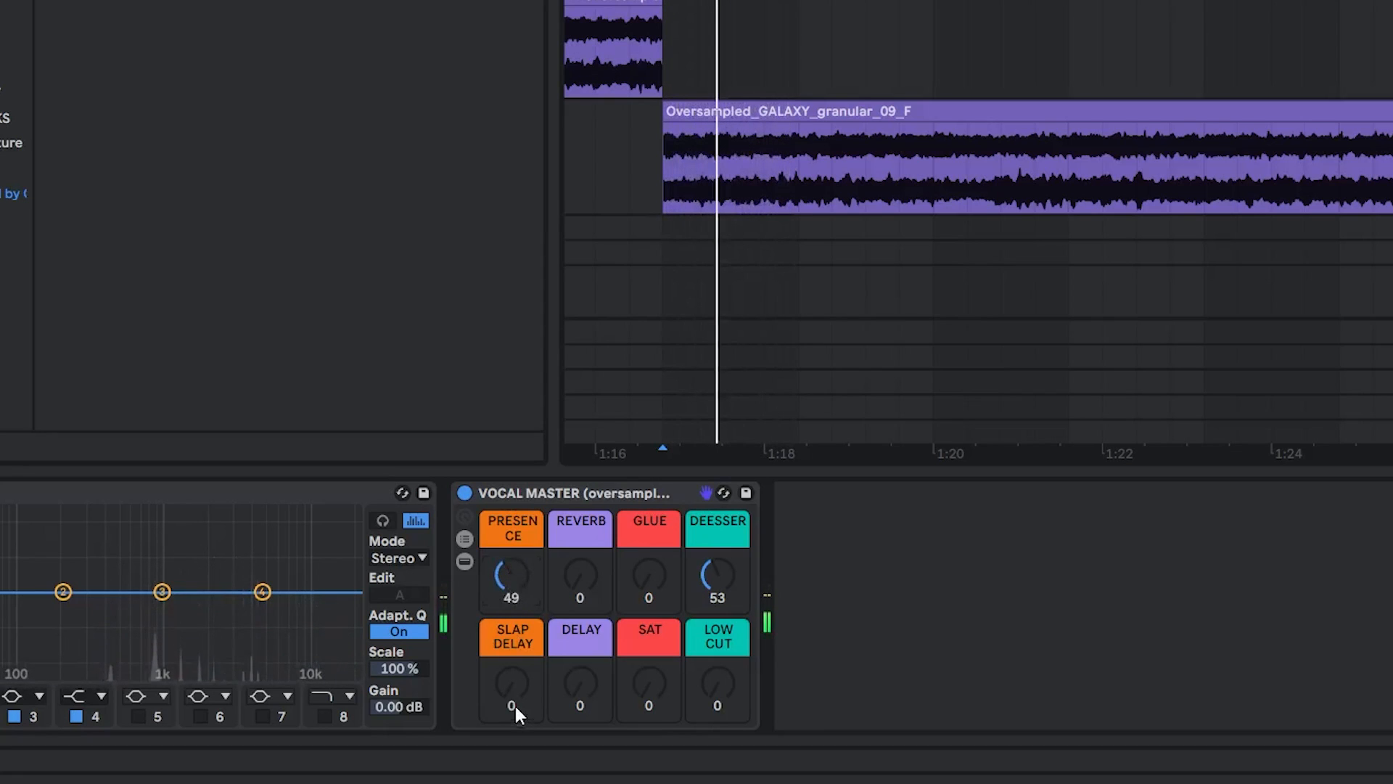
Try the VOCAL MASTER rack's SLAP DELAY at 127, and return it to 0 to compare.
{"action": "left_click_drag", "start_coordinate": [525, 695], "coordinate": [525, 622]}
{"action": "key", "text": "space"}
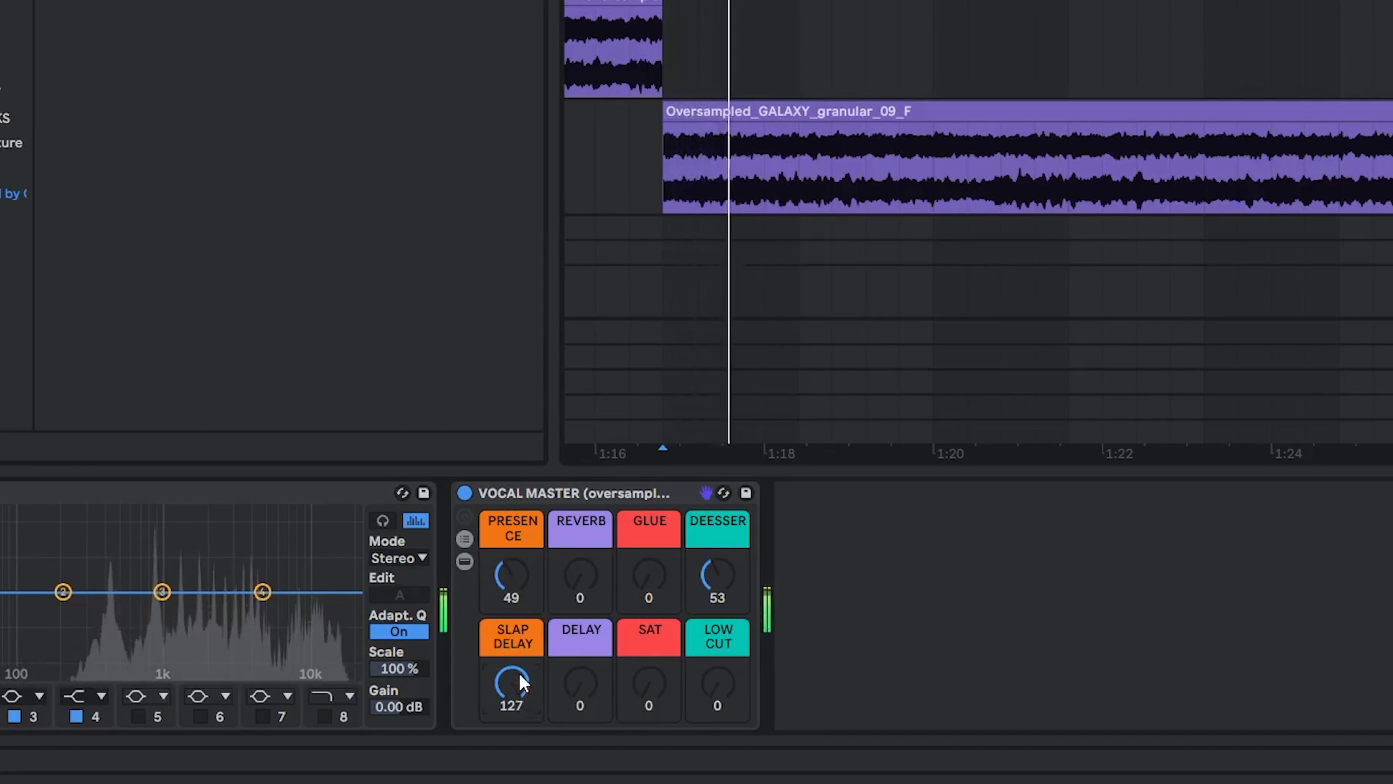
{"action": "left_click_drag", "start_coordinate": [536, 678], "coordinate": [536, 724]}
{"action": "key", "text": "space"}
{"action": "key", "text": "space"}
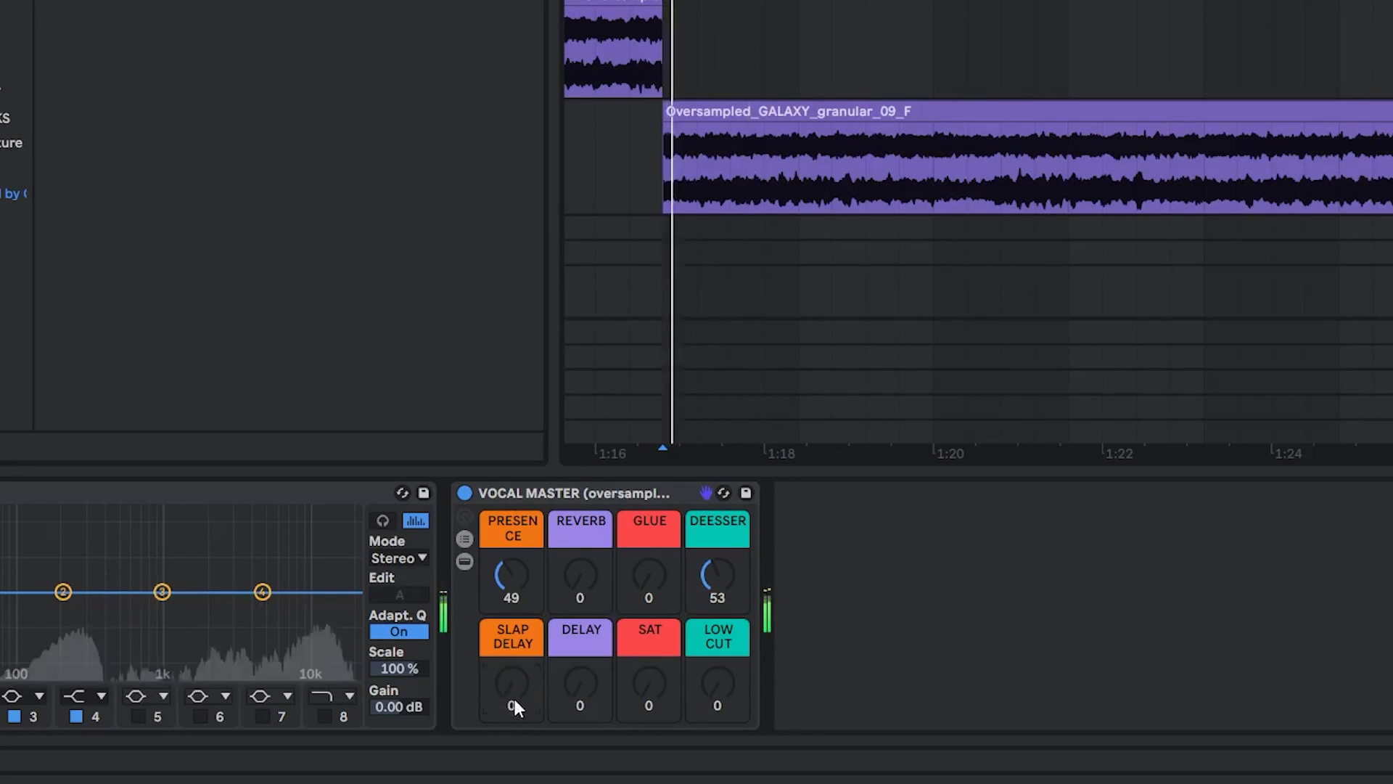
Set the VOCAL MASTER rack's SLAP DELAY to 42 and listen to the vocal.
{"action": "left_click_drag", "start_coordinate": [514, 698], "coordinate": [514, 663]}
{"action": "key", "text": "space"}
{"action": "double_click", "coordinate": [499, 672]}
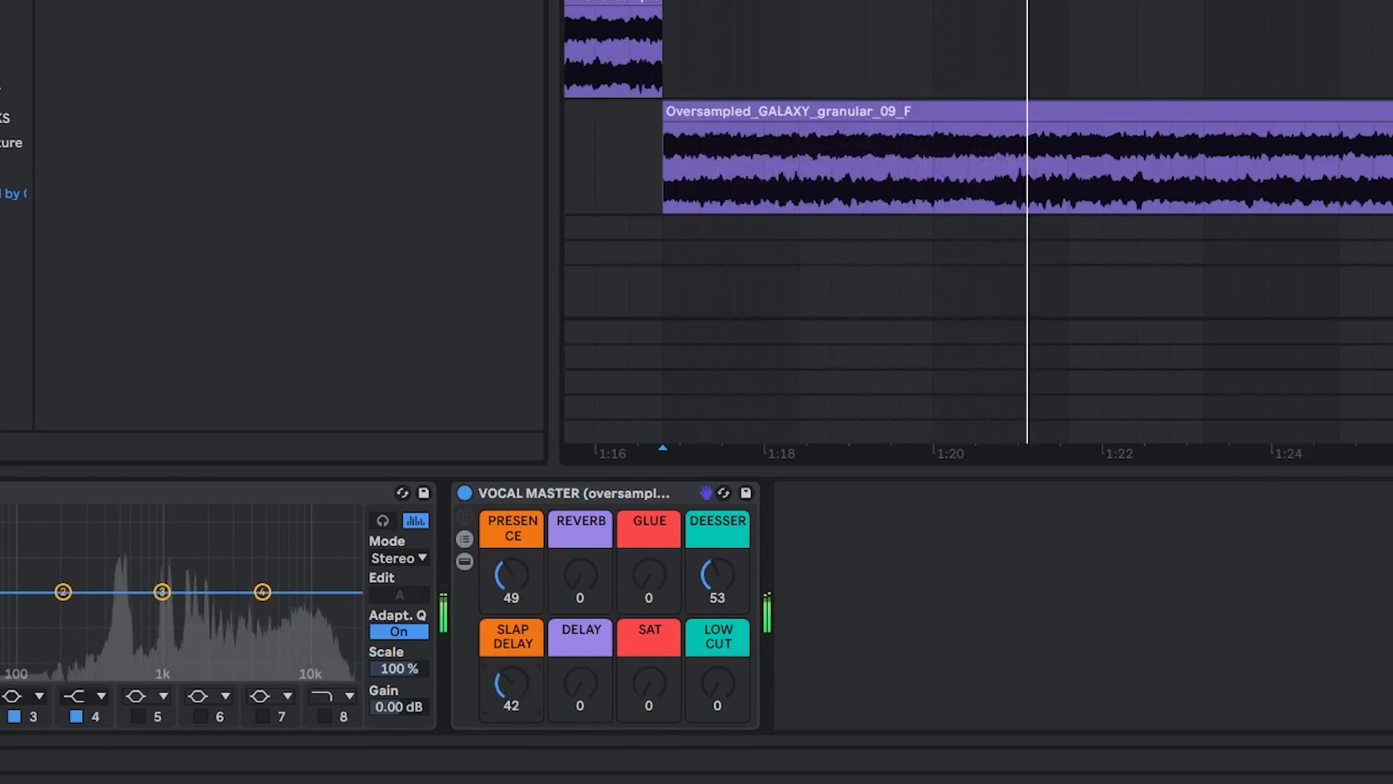
{"action": "key", "text": "space"}
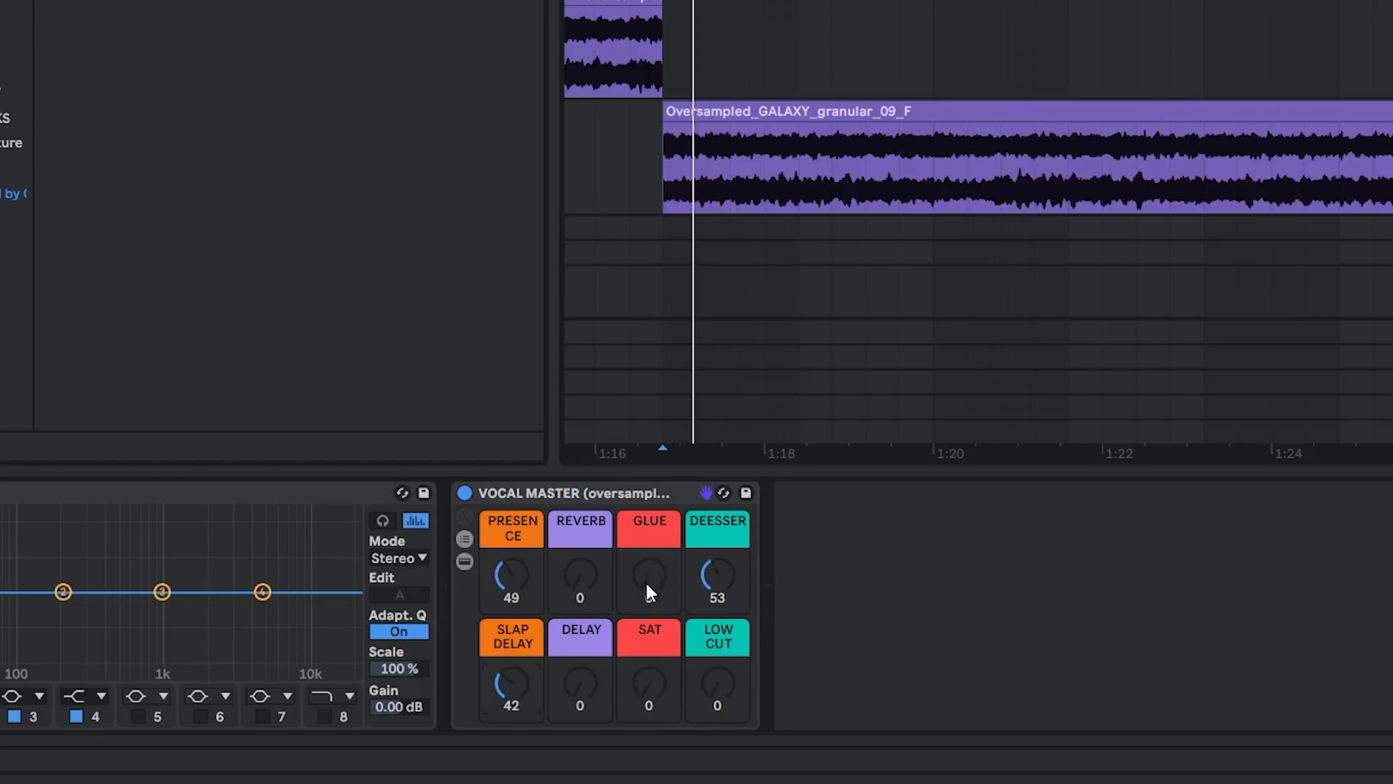
Set the VOCAL MASTER rack's GLUE to 86 and replay the vocal from bar 49.
{"action": "left_click_drag", "start_coordinate": [470, 675], "coordinate": [470, 638]}
{"action": "left_click_drag", "start_coordinate": [649, 575], "coordinate": [649, 543]}
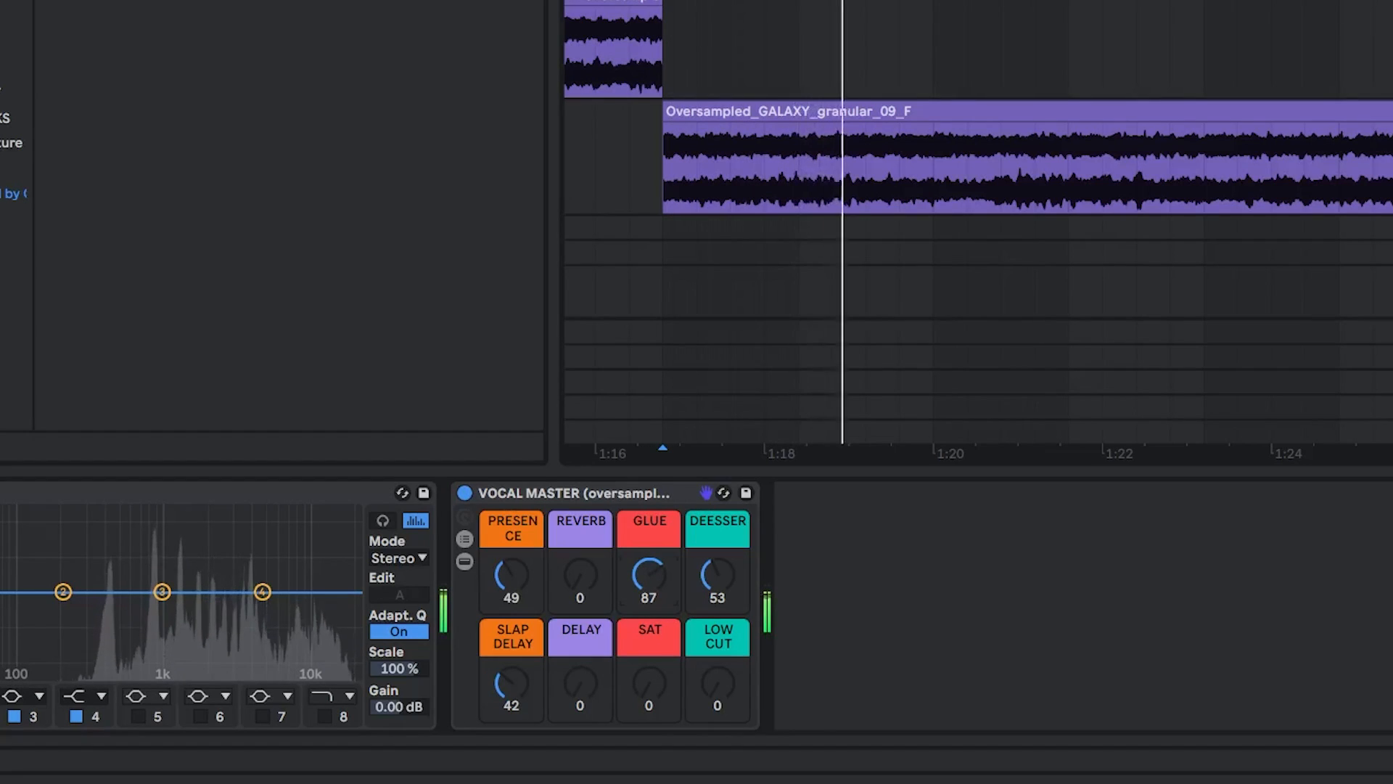
{"action": "key", "text": "space"}
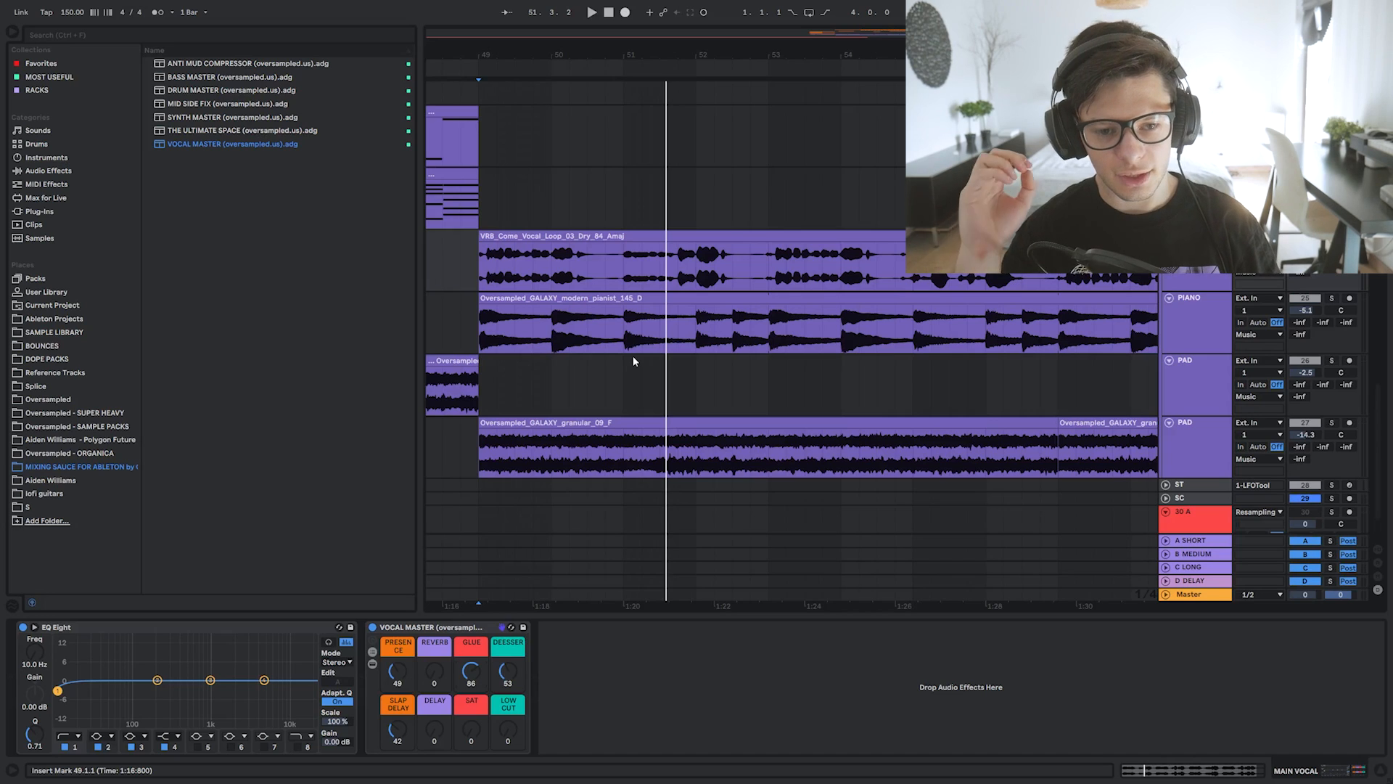
{"action": "key", "text": "space"}
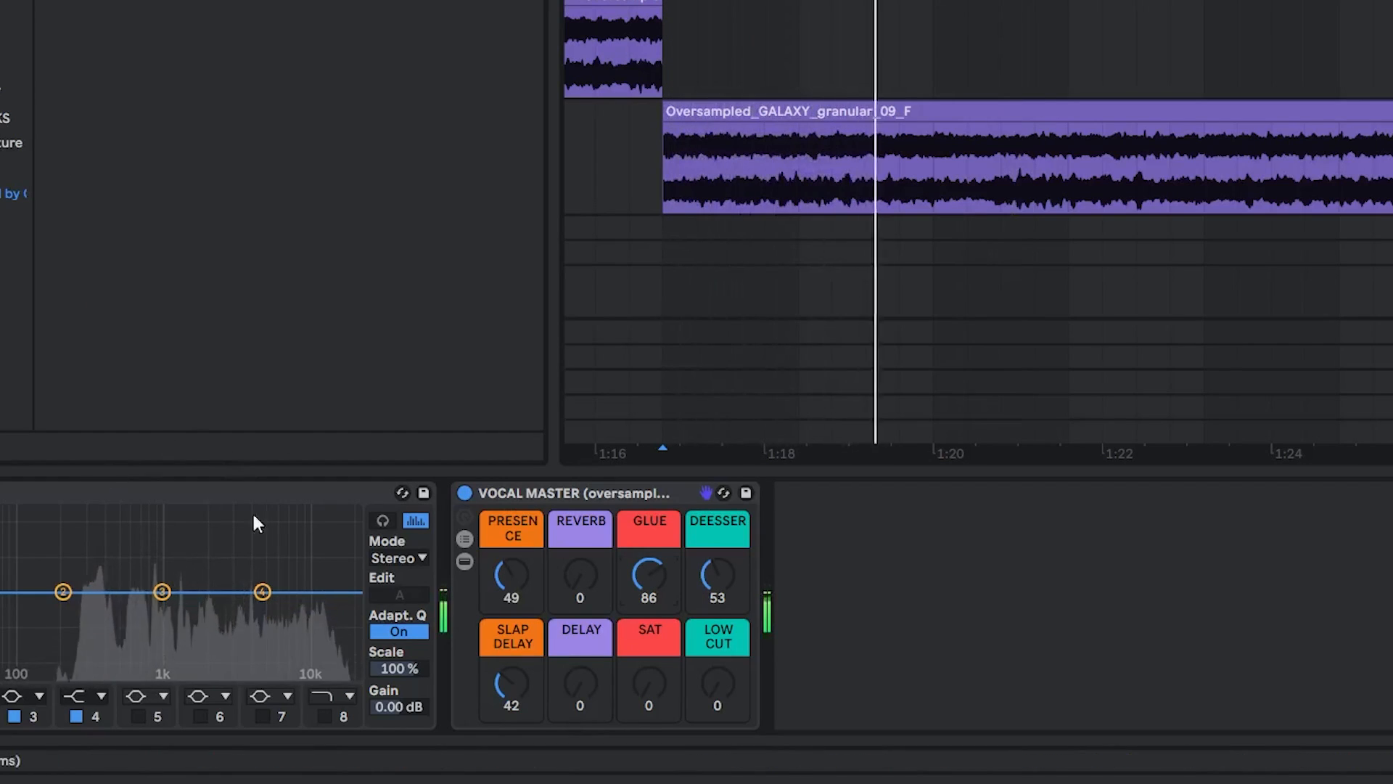
Raise the VOCAL MASTER rack's DEESSER to 127, set GLUE to 84 and SAT to 127, replaying the vocal.
{"action": "left_click_drag", "start_coordinate": [718, 575], "coordinate": [718, 541]}
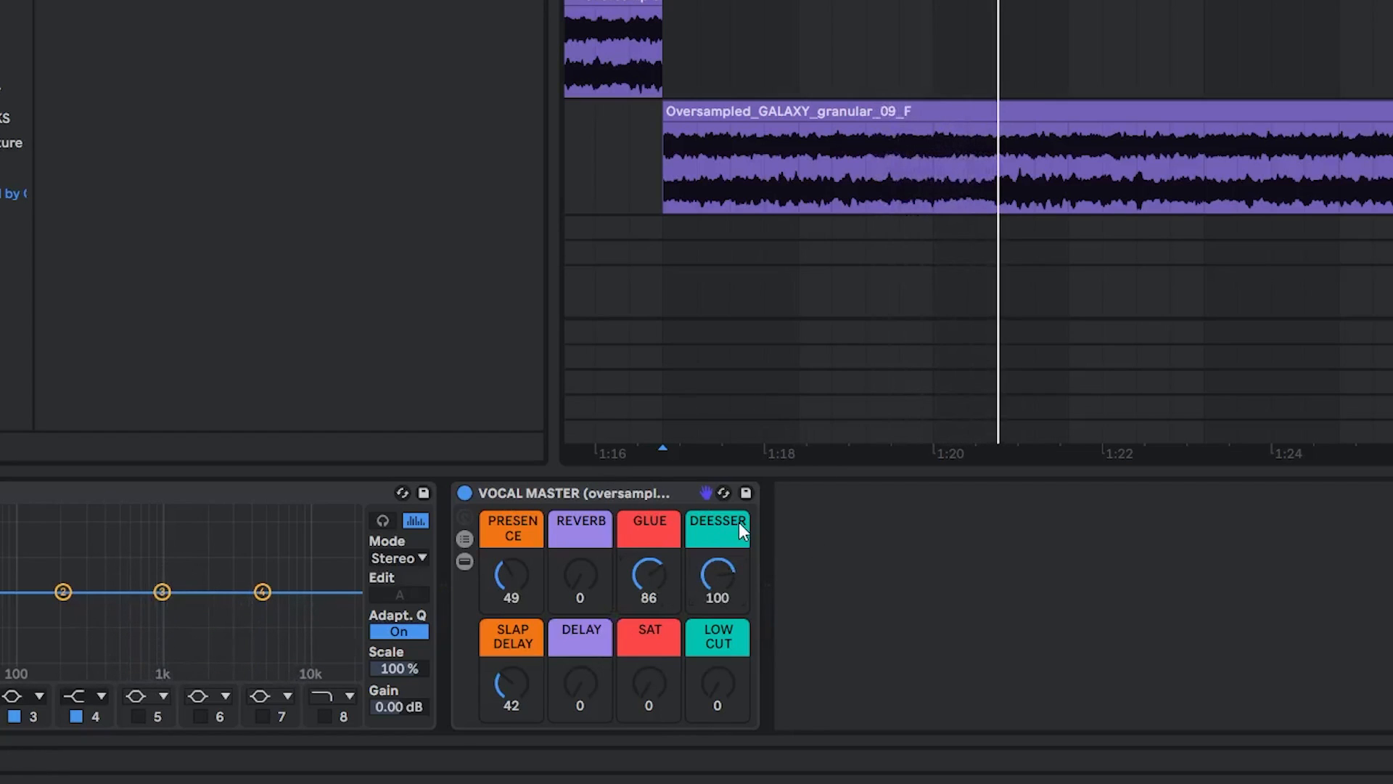
{"action": "key", "text": "space"}
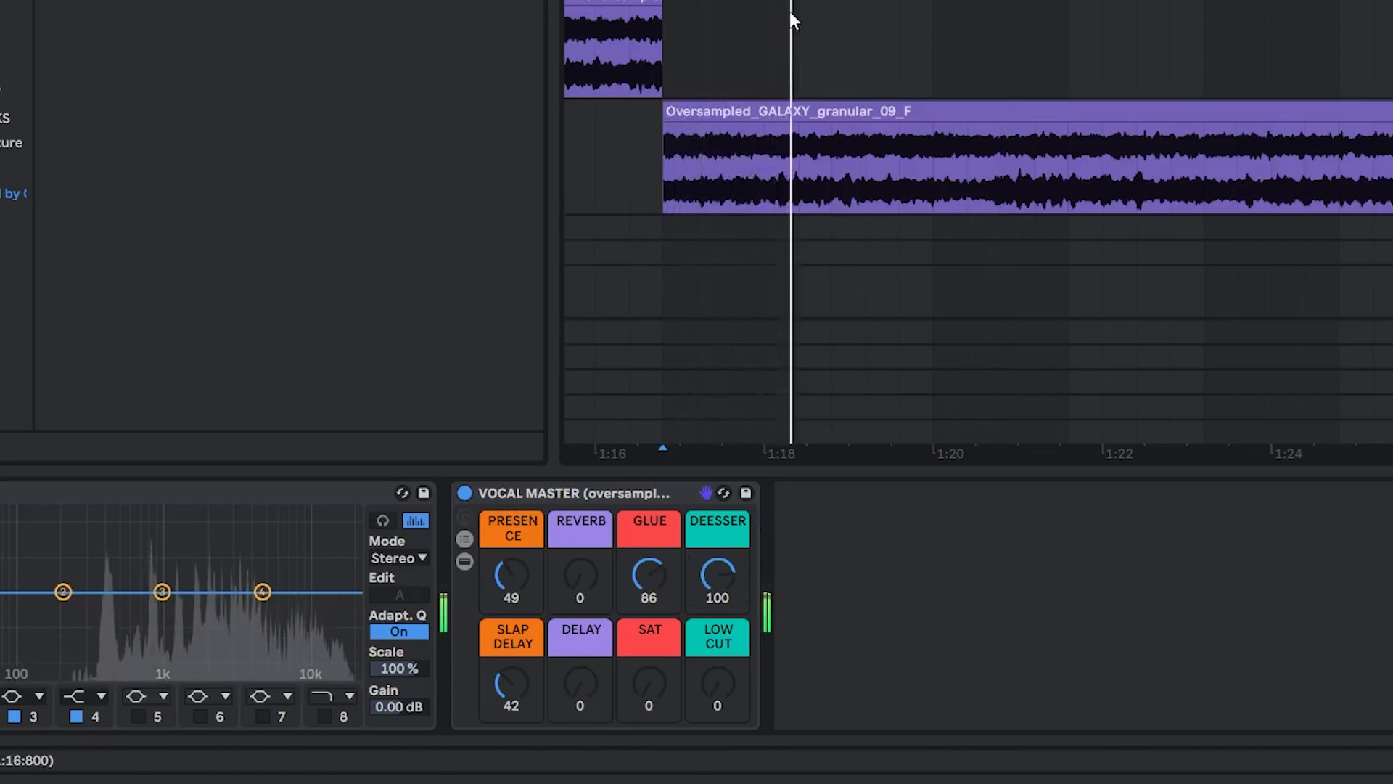
{"action": "mouse_move", "coordinate": [709, 568]}
{"action": "left_mouse_down"}
{"action": "mouse_move", "coordinate": [709, 548]}
{"action": "mouse_move", "coordinate": [643, 569]}
{"action": "mouse_move", "coordinate": [642, 691]}
{"action": "mouse_move", "coordinate": [649, 592]}
{"action": "left_mouse_up"}
{"action": "key", "text": "space"}
{"action": "key", "text": "space"}
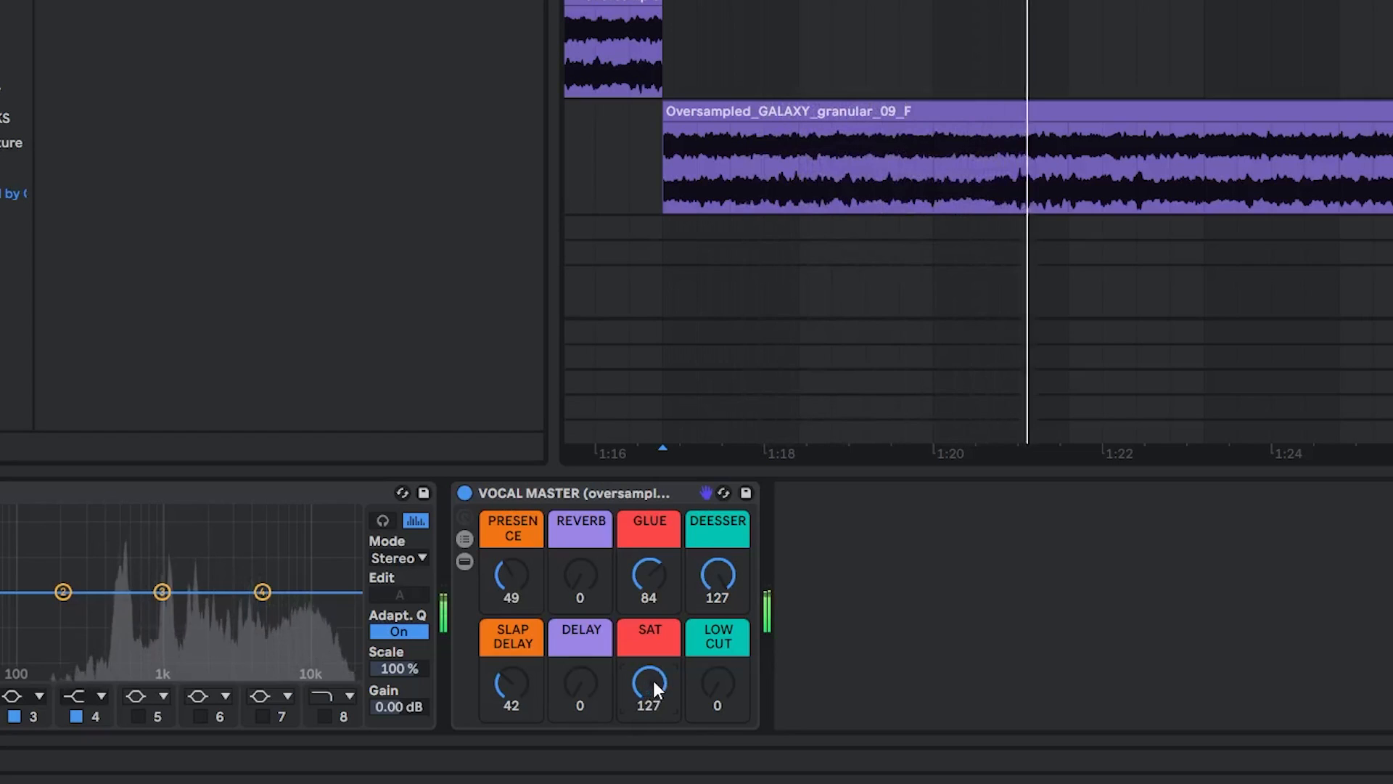
Set the VOCAL MASTER rack's SAT to 54 and LOW CUT to 47, replaying the vocal from bar 49.
{"action": "mouse_move", "coordinate": [642, 689]}
{"action": "left_mouse_down"}
{"action": "mouse_move", "coordinate": [642, 733]}
{"action": "mouse_move", "coordinate": [635, 675]}
{"action": "left_mouse_up"}
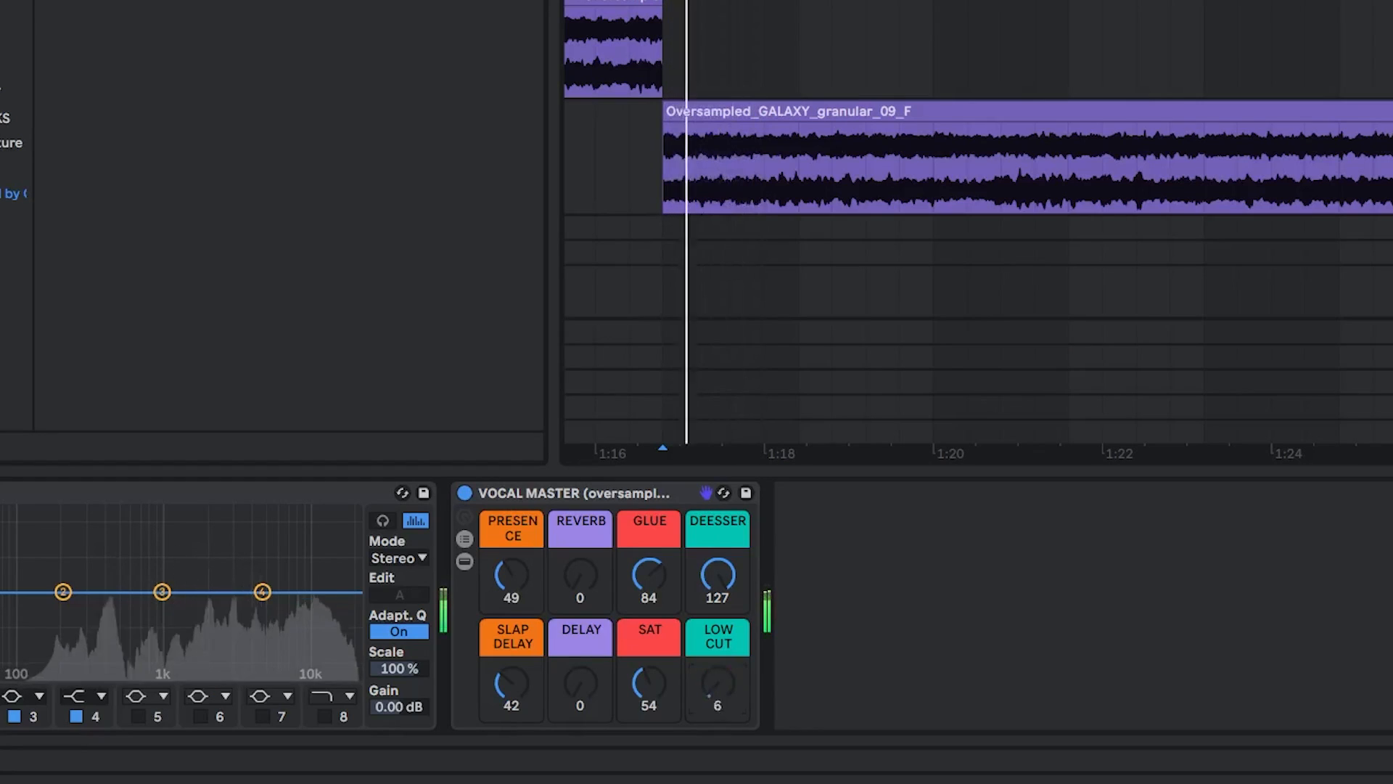
{"action": "left_click_drag", "start_coordinate": [511, 740], "coordinate": [510, 719]}
{"action": "mouse_move", "coordinate": [717, 683]}
{"action": "left_mouse_down"}
{"action": "mouse_move", "coordinate": [718, 665]}
{"action": "mouse_move", "coordinate": [717, 678]}
{"action": "left_mouse_up"}
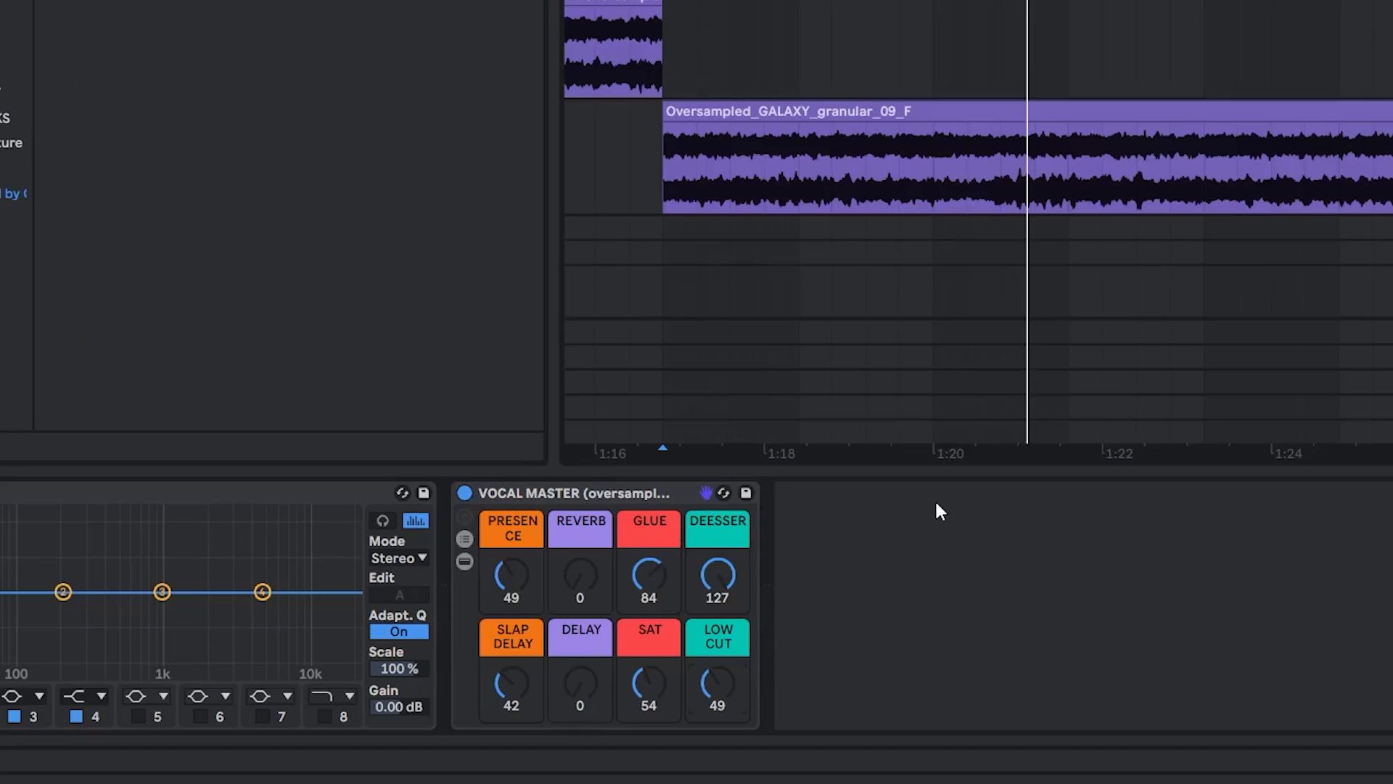
{"action": "key", "text": "space"}
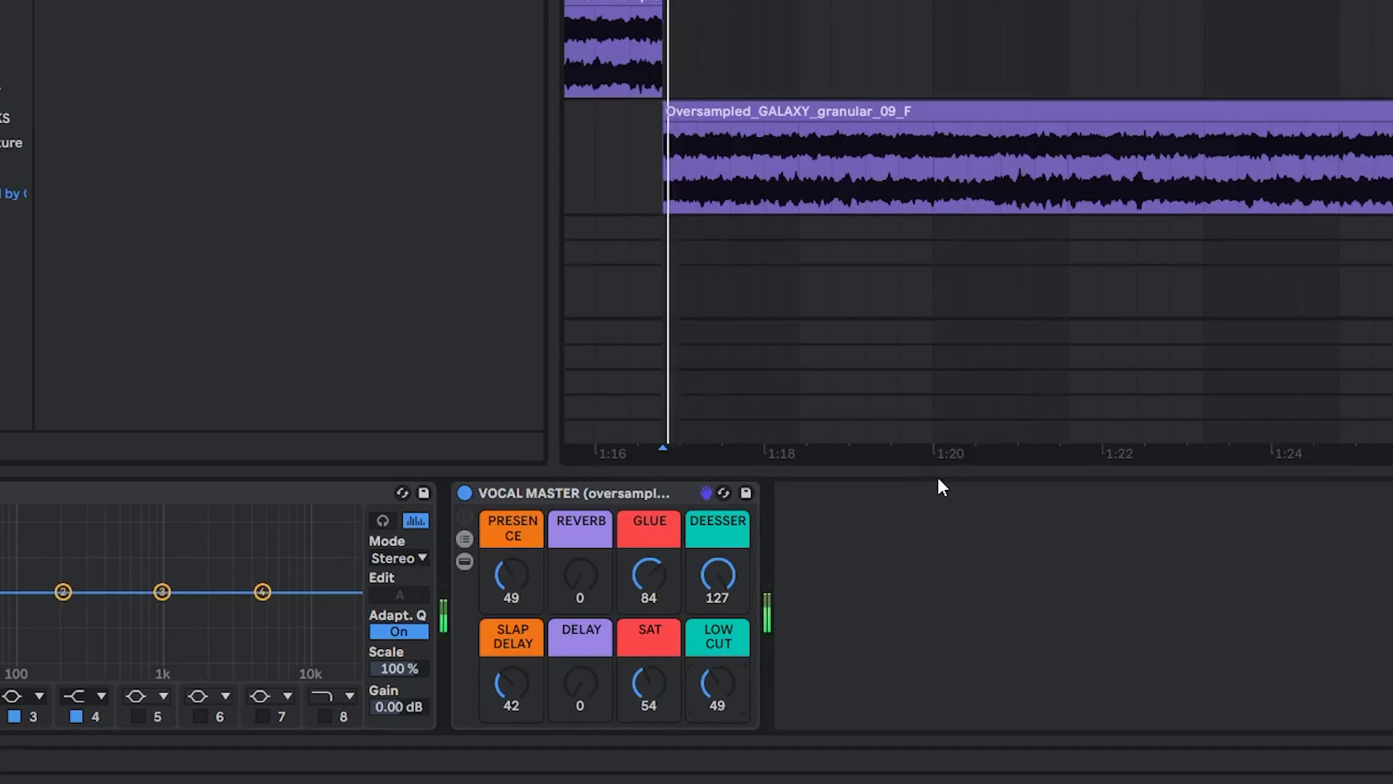
{"action": "left_click_drag", "start_coordinate": [711, 695], "coordinate": [712, 699]}
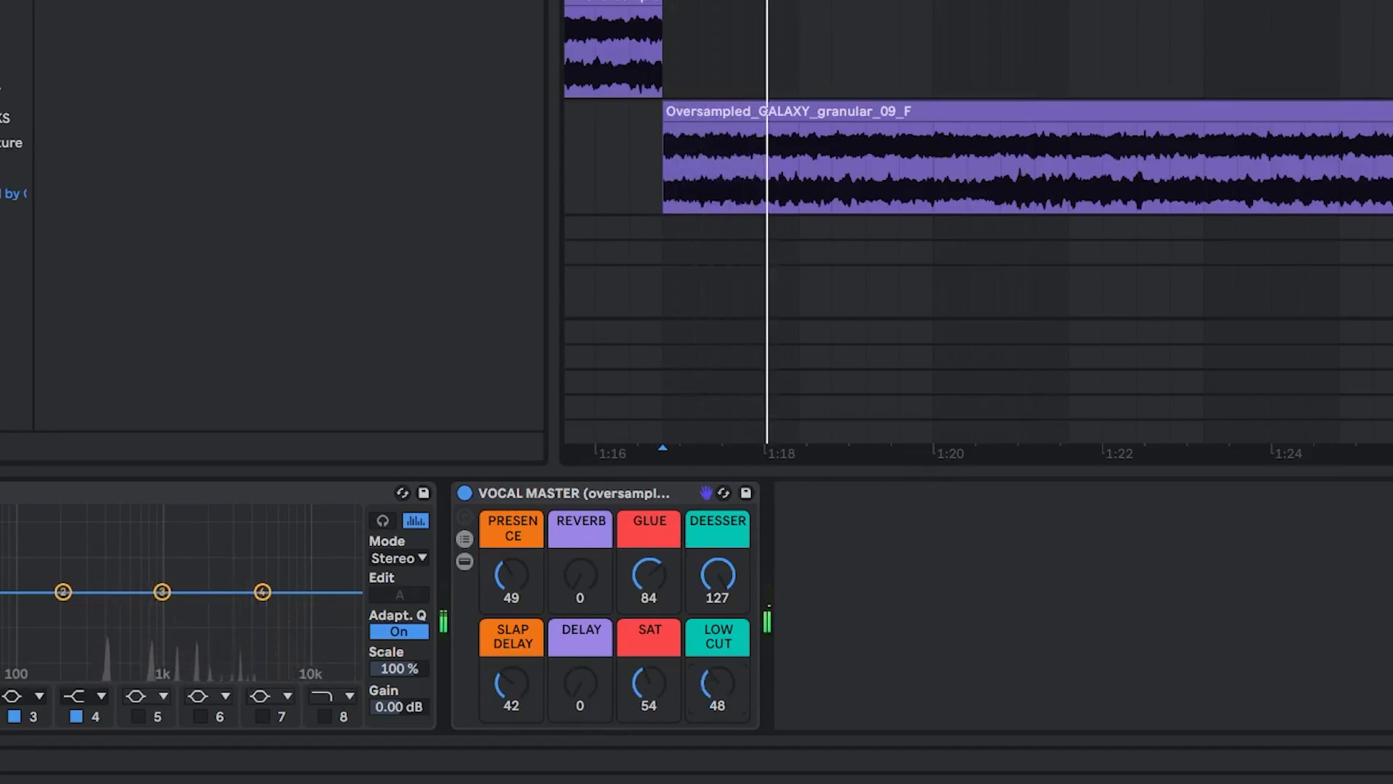
Set the VOCAL MASTER rack's REVERB to 24, DELAY to 20 and GLUE to 91 while replaying the vocal.
{"action": "mouse_move", "coordinate": [594, 595]}
{"action": "left_mouse_down"}
{"action": "mouse_move", "coordinate": [595, 566]}
{"action": "mouse_move", "coordinate": [579, 580]}
{"action": "mouse_move", "coordinate": [580, 646]}
{"action": "left_mouse_up"}
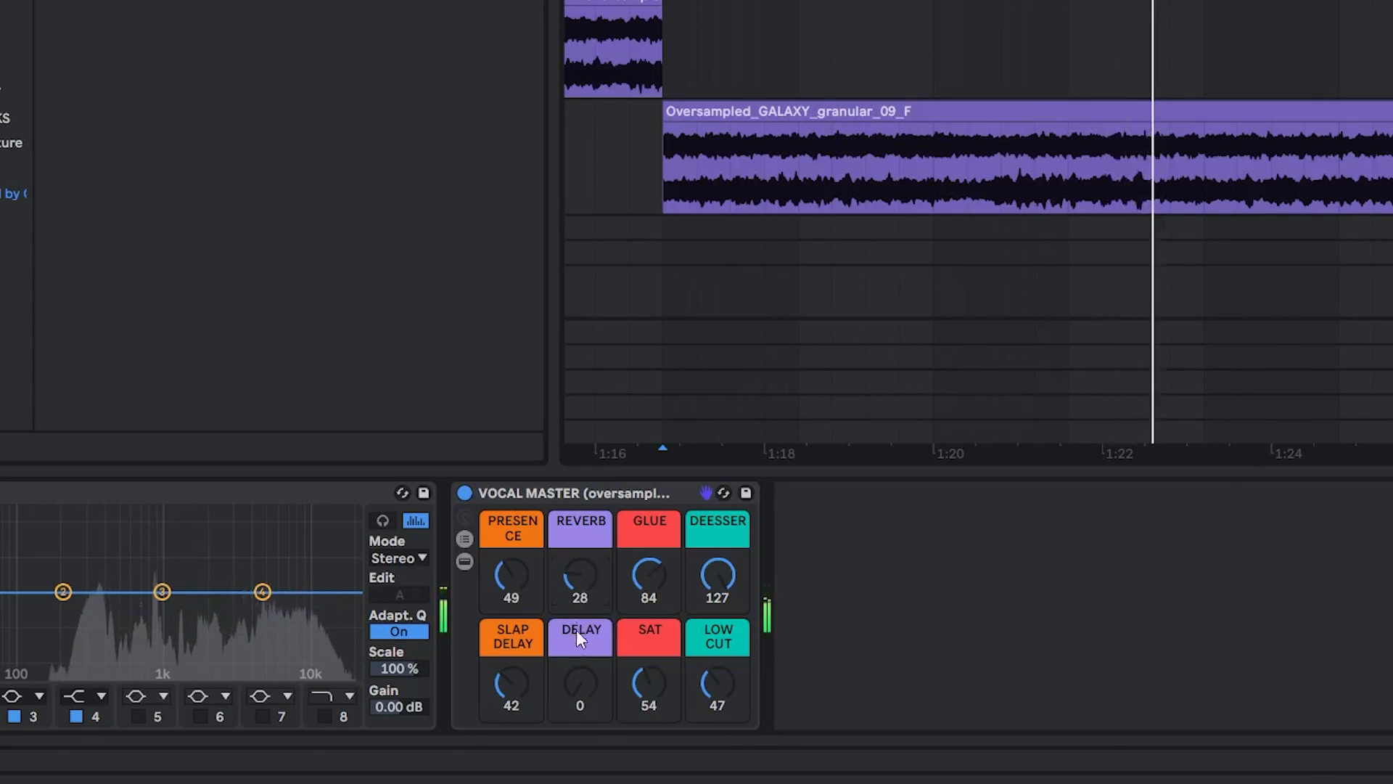
{"action": "key", "text": "space"}
{"action": "key", "text": "space"}
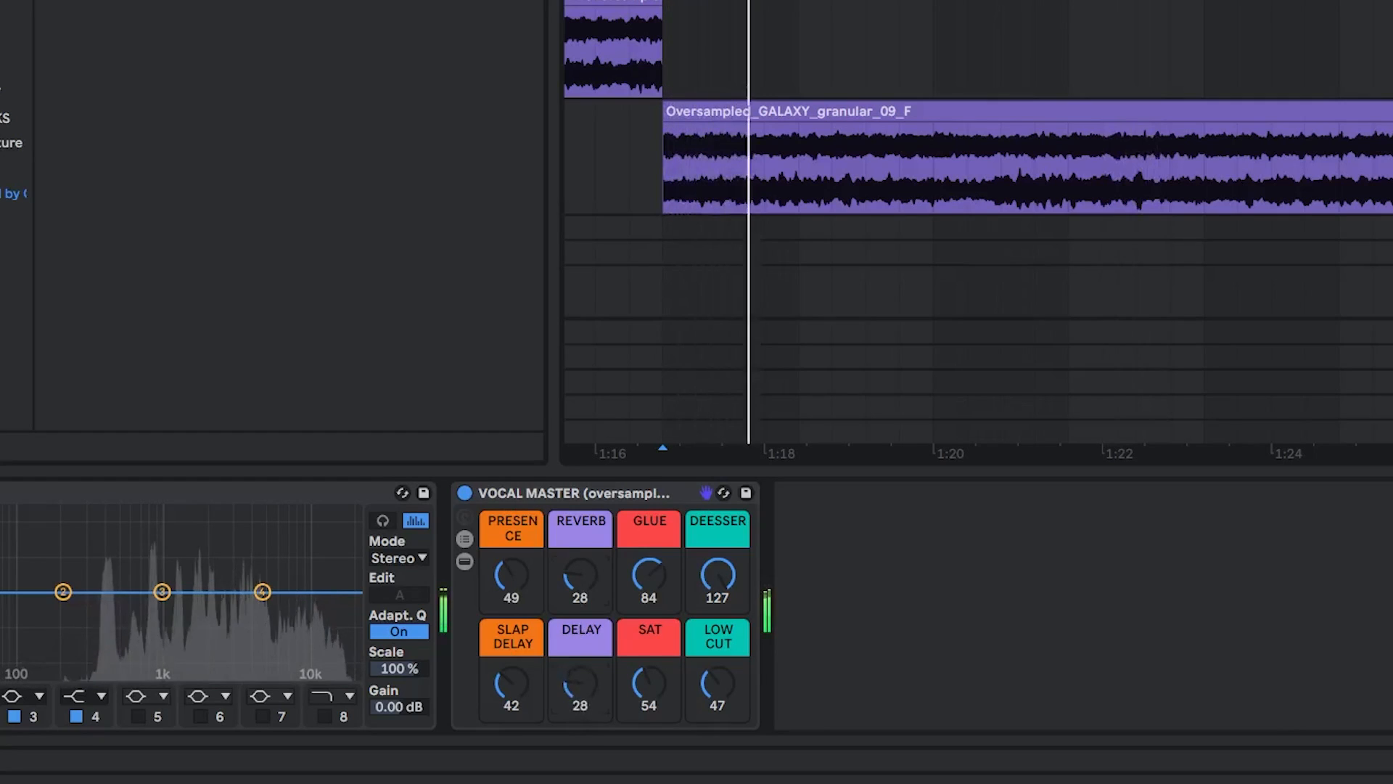
{"action": "left_click_drag", "start_coordinate": [582, 689], "coordinate": [582, 698]}
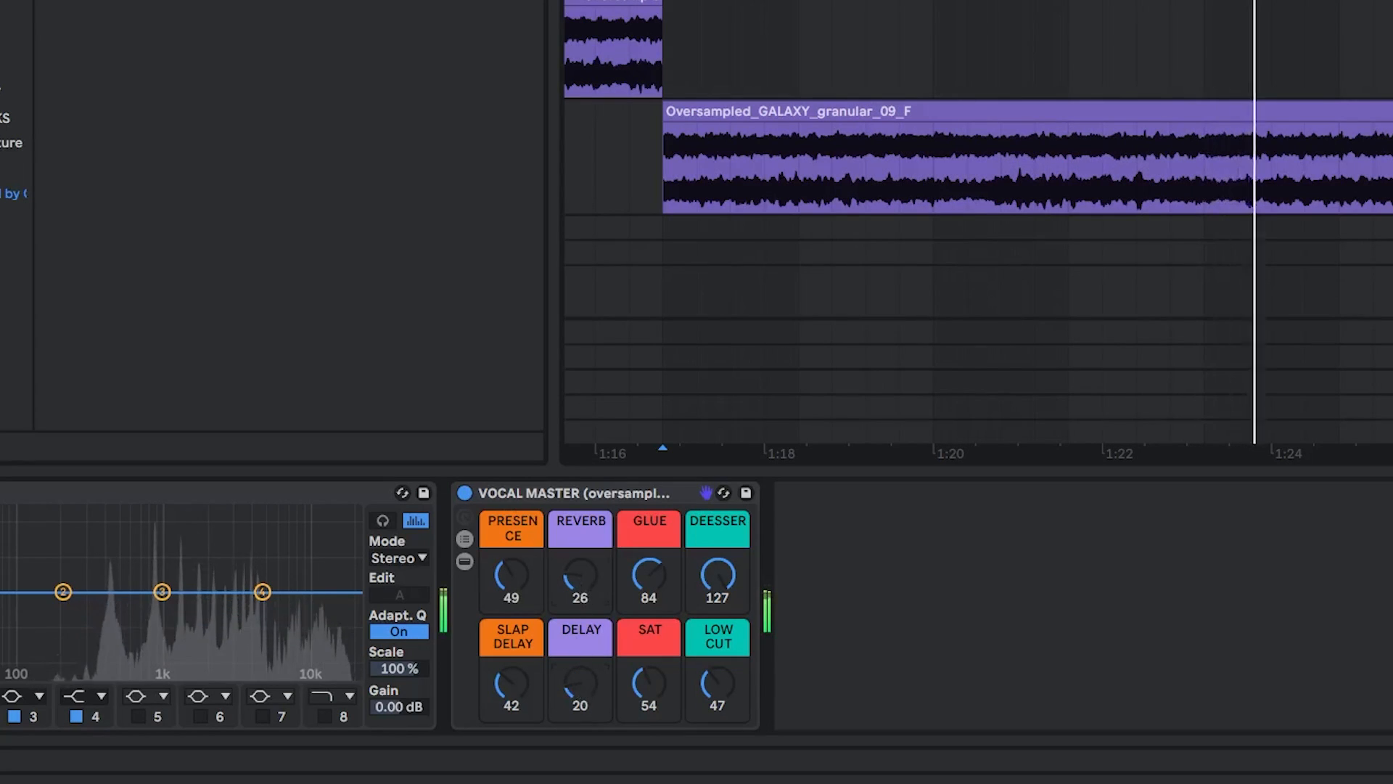
{"action": "left_click_drag", "start_coordinate": [581, 570], "coordinate": [646, 555]}
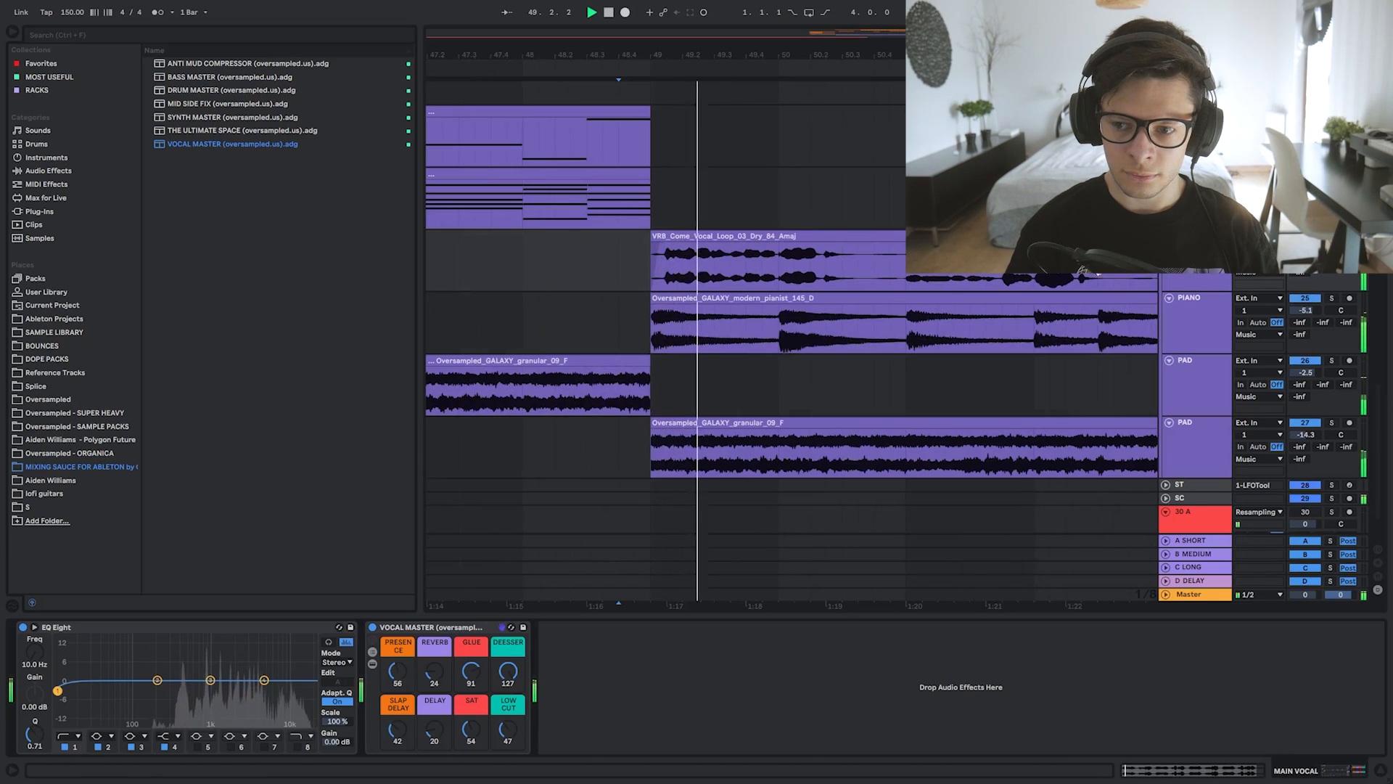
Set the VOCAL MASTER rack's REVERB to 38, PRESENCE to 49 and SAT to 45, compare with the rack bypassed, and stop playback.
{"action": "left_click_drag", "start_coordinate": [980, 271], "coordinate": [784, 264]}
{"action": "scroll", "coordinate": [784, 265], "scroll_direction": "down", "scroll_amount": 3}
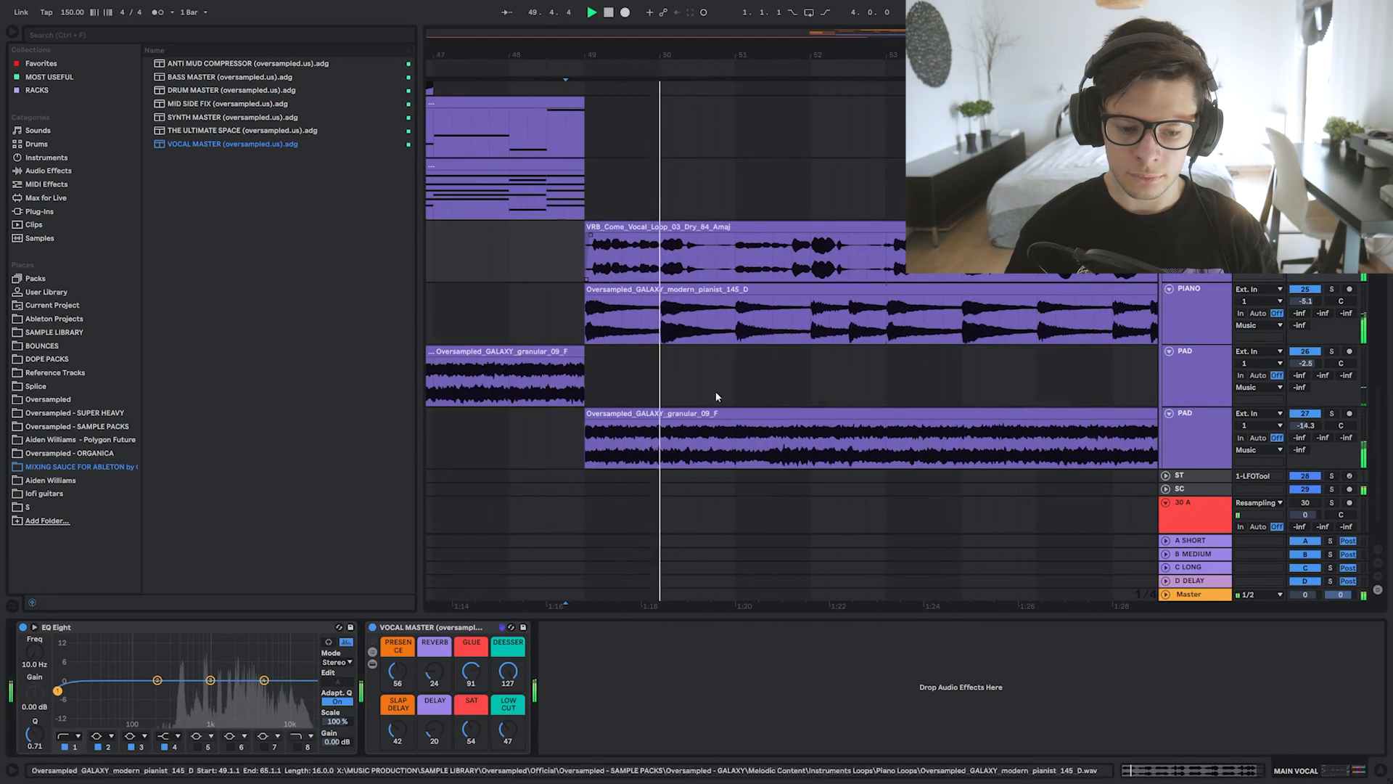
{"action": "scroll", "coordinate": [849, 359], "scroll_direction": "down", "scroll_amount": 3}
{"action": "left_click_drag", "start_coordinate": [852, 358], "coordinate": [769, 359]}
{"action": "left_click_drag", "start_coordinate": [434, 671], "coordinate": [434, 652]}
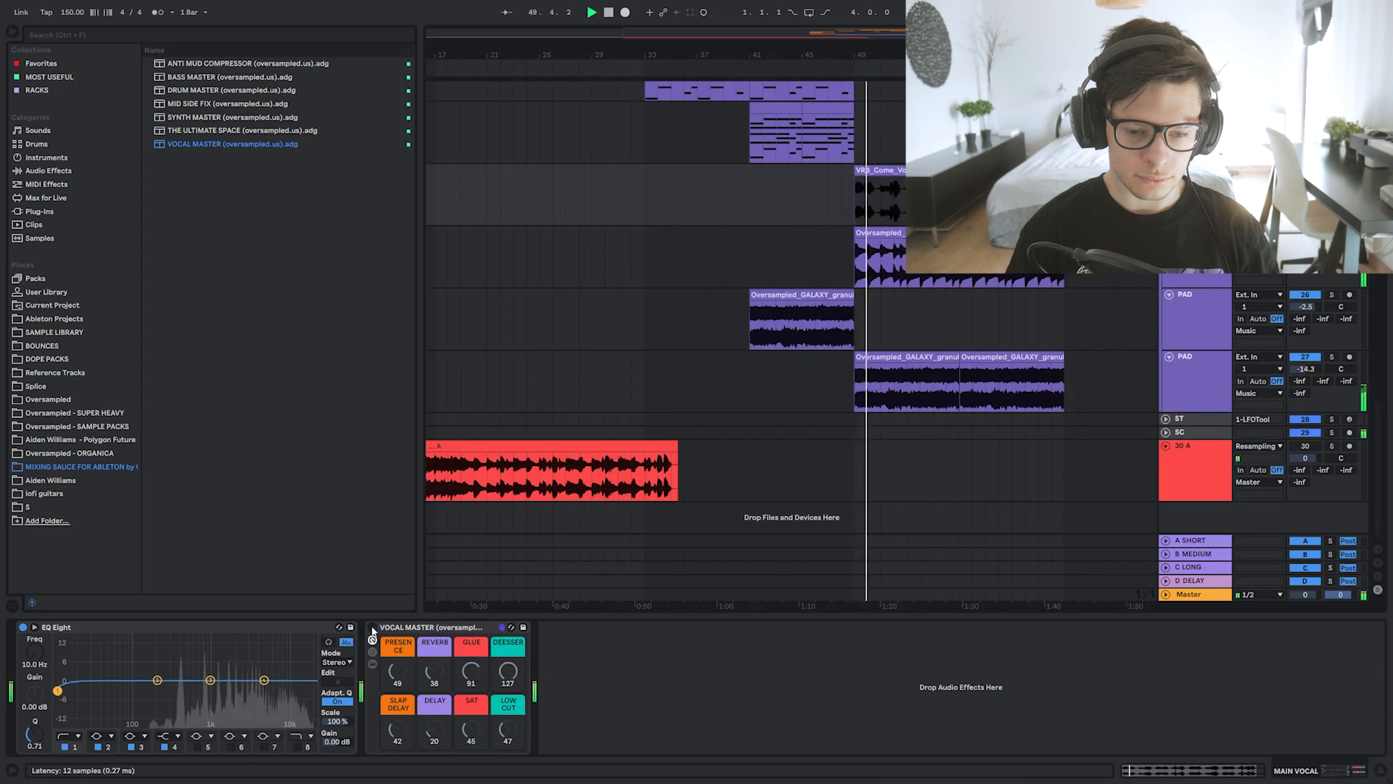
{"action": "key", "text": "space"}
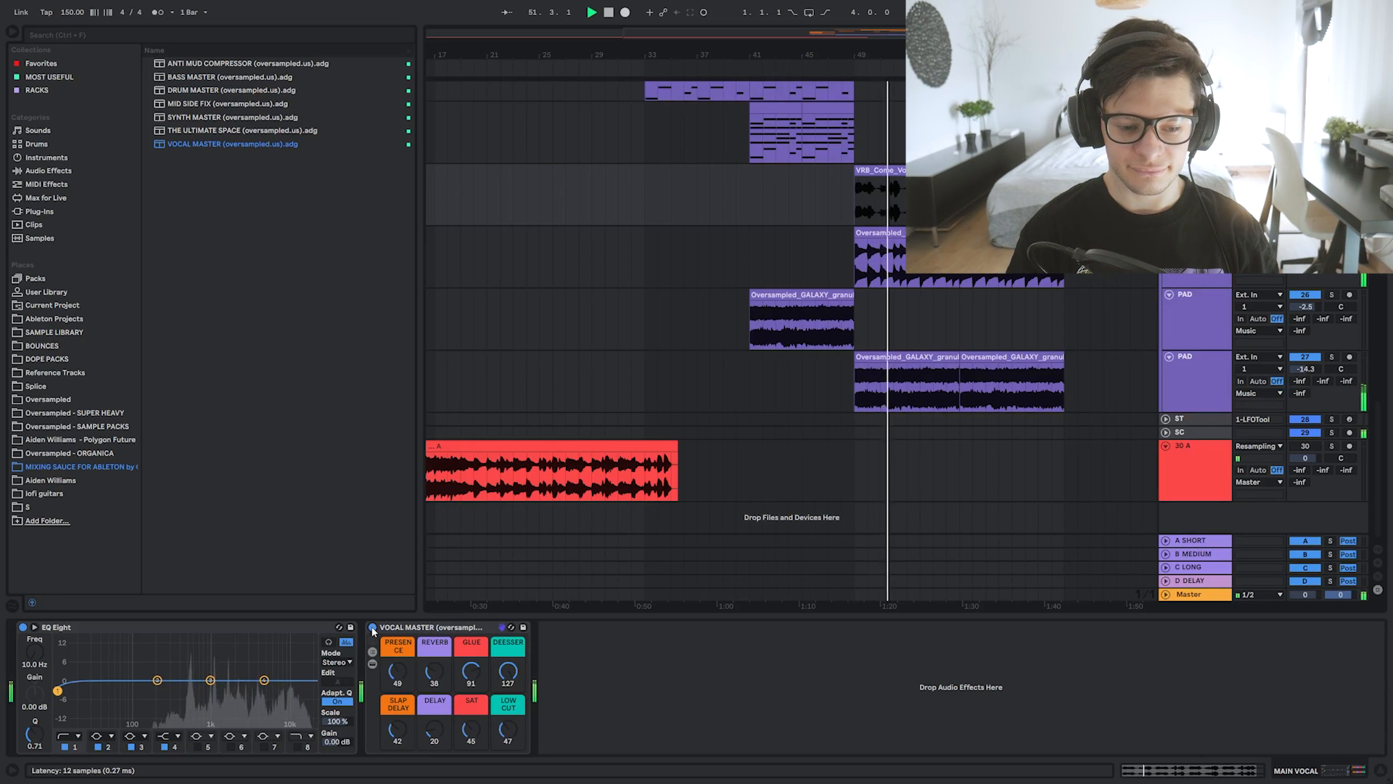
{"action": "left_click", "coordinate": [657, 319]}
{"action": "key", "text": "space"}
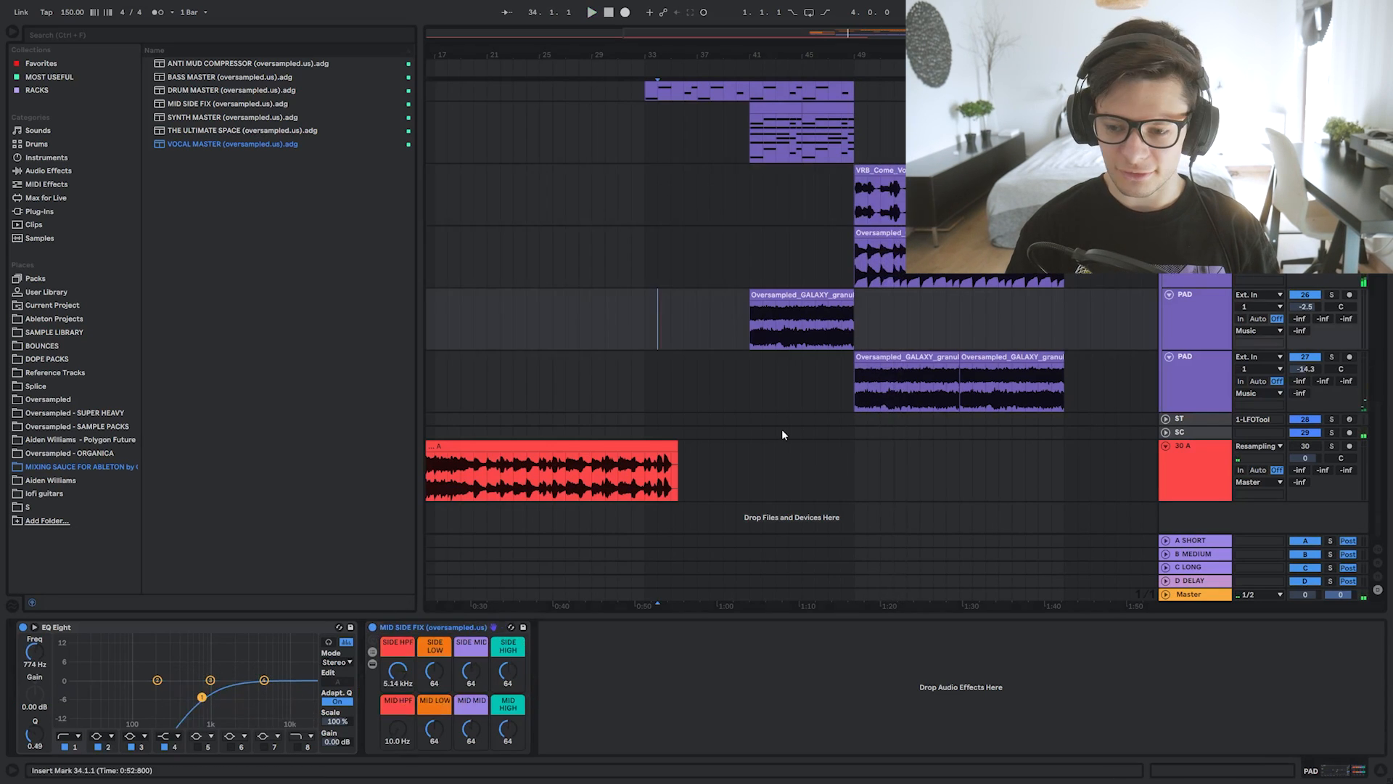
Line up the red A bounce at bar 47 and toggle its solo during playback to compare it with the mix from bar 49.
{"action": "scroll", "coordinate": [721, 440], "scroll_direction": "down", "scroll_amount": 3}
{"action": "scroll", "coordinate": [721, 440], "scroll_direction": "up", "scroll_amount": 20}
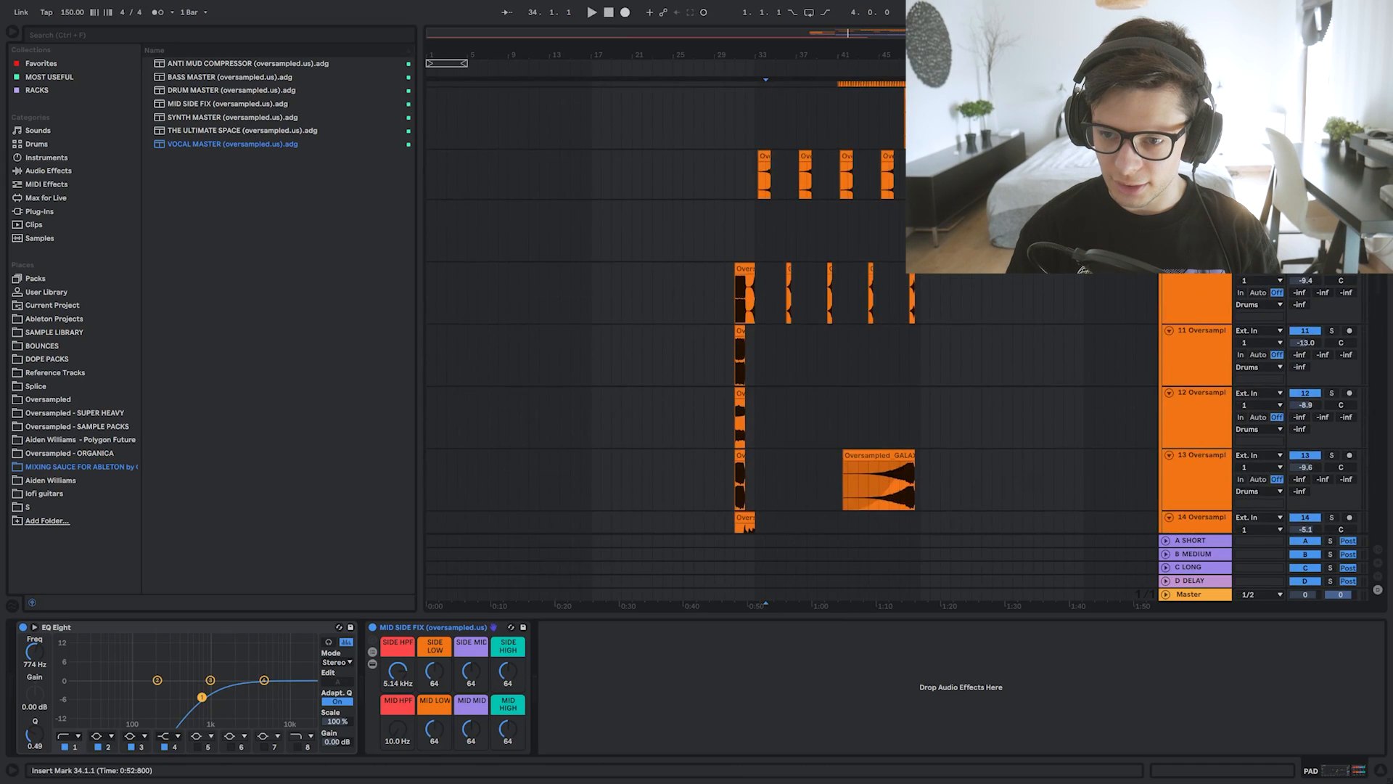
{"action": "scroll", "coordinate": [791, 327], "scroll_direction": "down", "scroll_amount": 20}
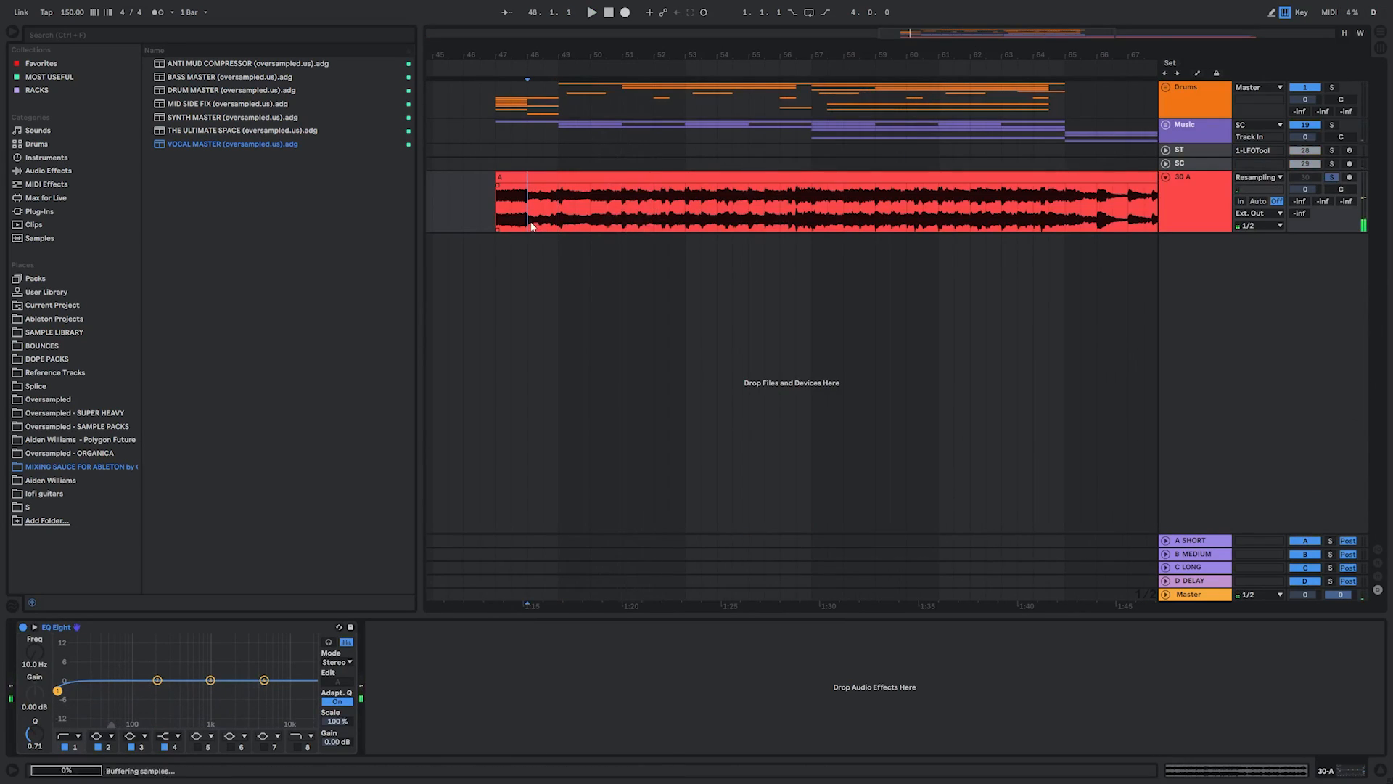
{"action": "key", "text": "space"}
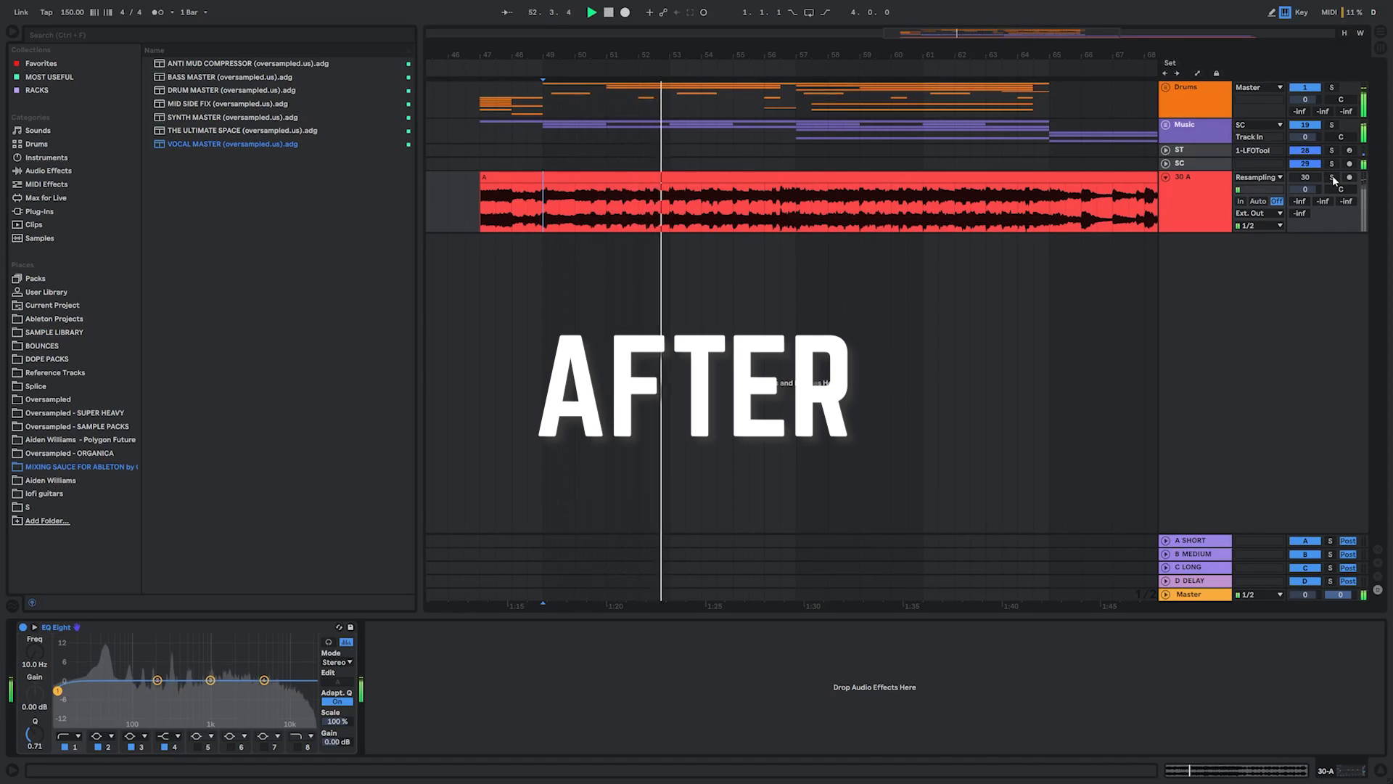
{"action": "left_click", "coordinate": [1332, 177]}
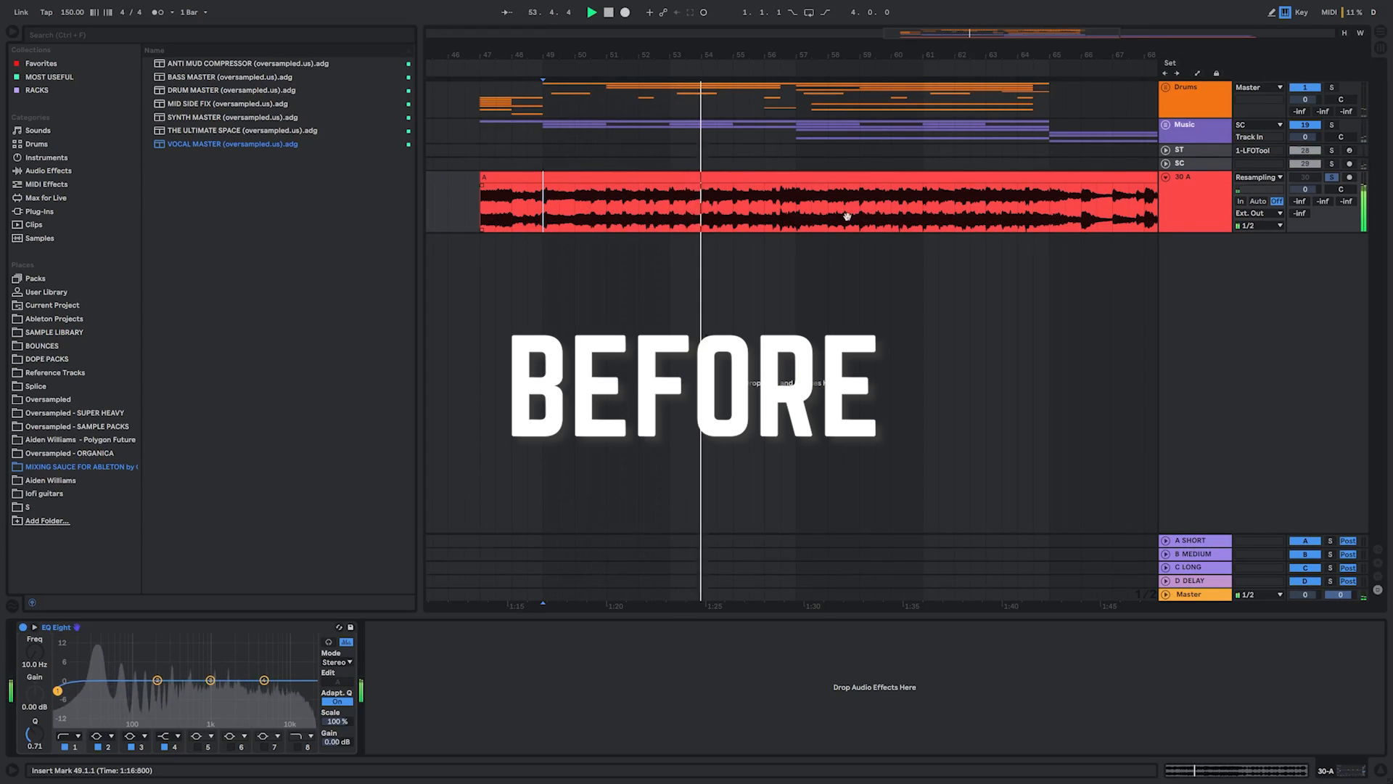
{"action": "scroll", "coordinate": [856, 213], "scroll_direction": "right", "scroll_amount": 1}
{"action": "left_click", "coordinate": [697, 226]}
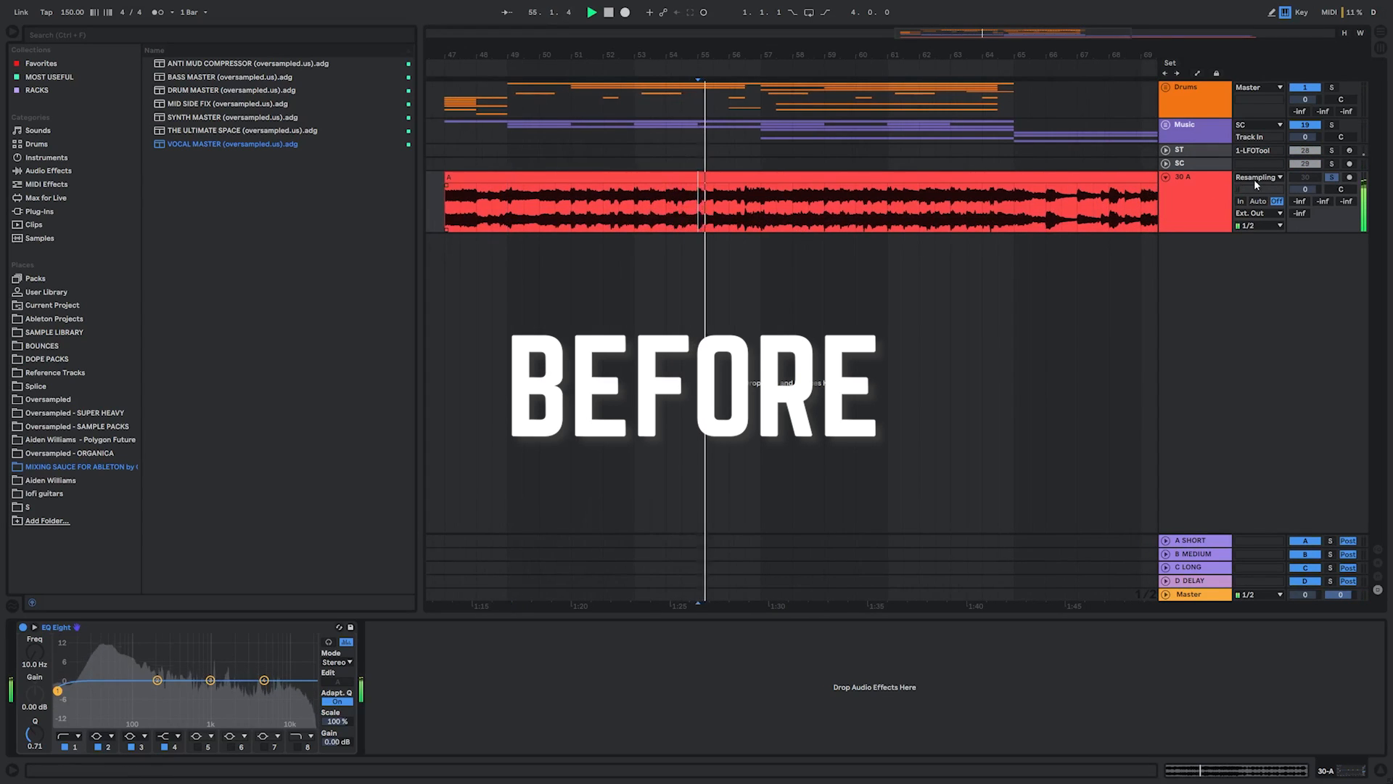
{"action": "left_click", "coordinate": [1331, 177]}
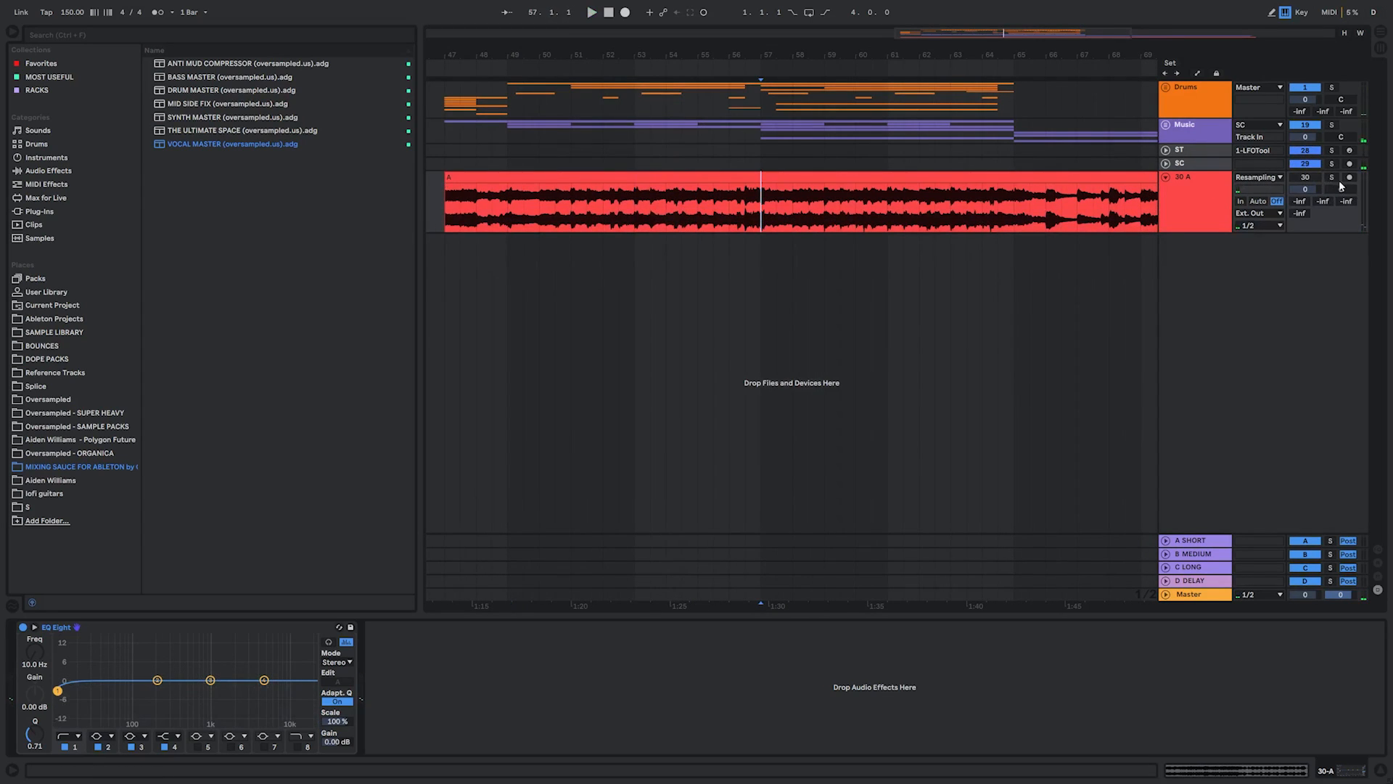
Compare the mix and the A bounce again from bars 57 and 65 by toggling the bounce's solo.
{"action": "key", "text": "space"}
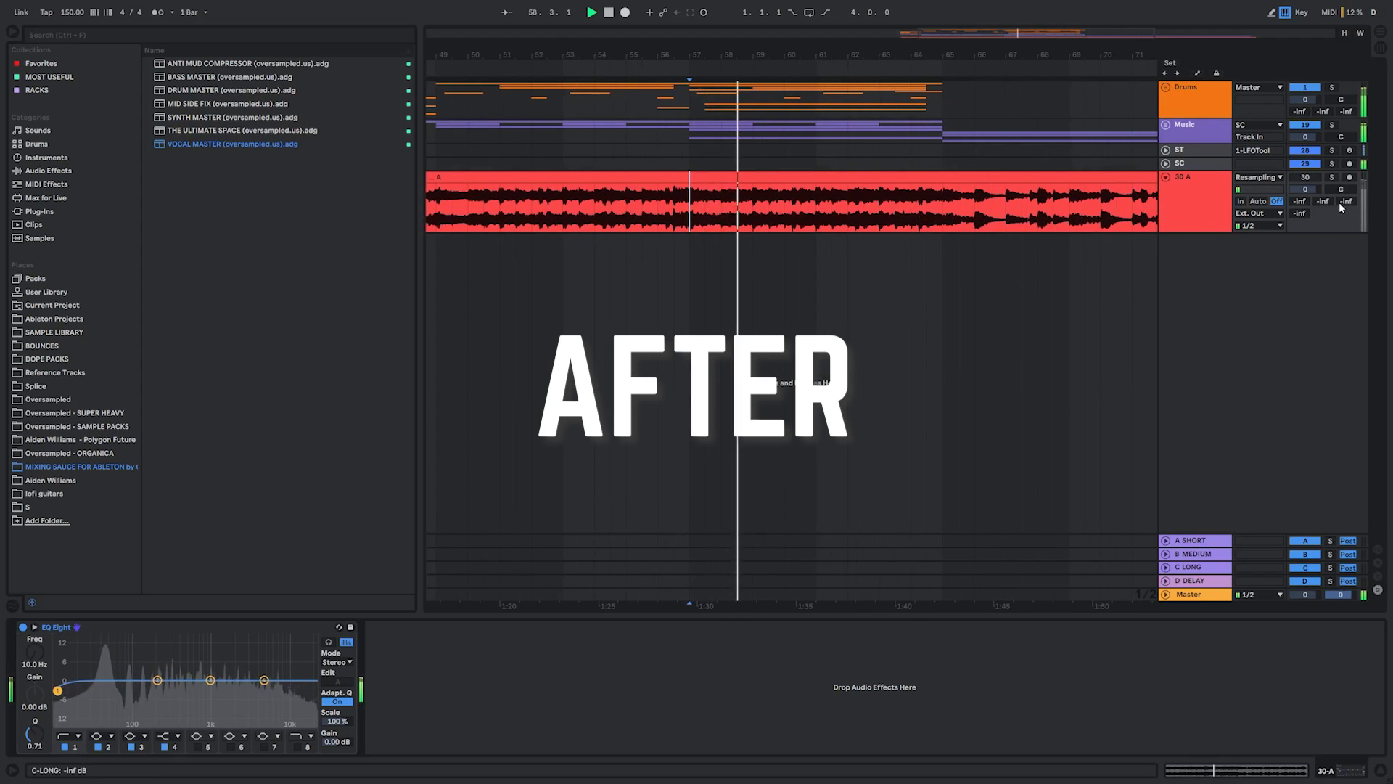
{"action": "left_click", "coordinate": [1331, 177]}
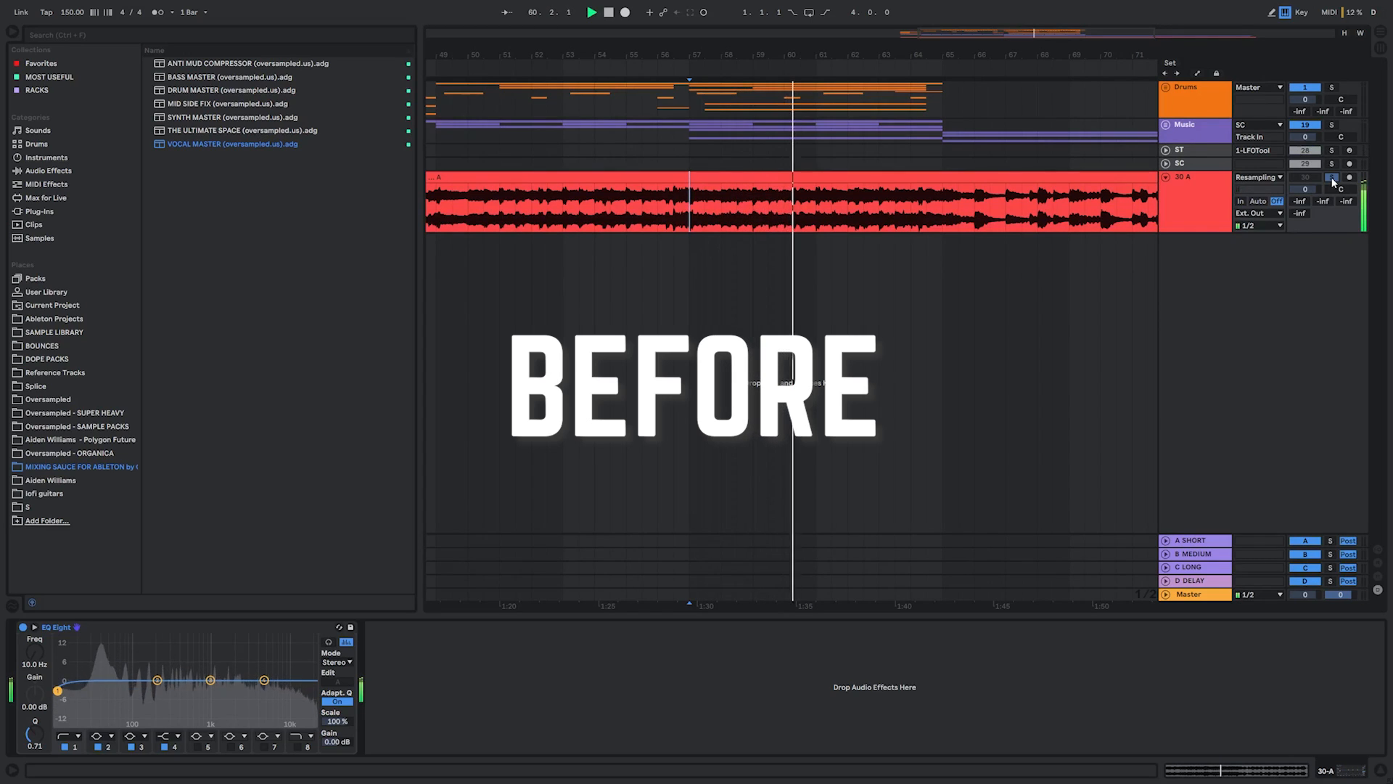
{"action": "left_click", "coordinate": [1332, 181]}
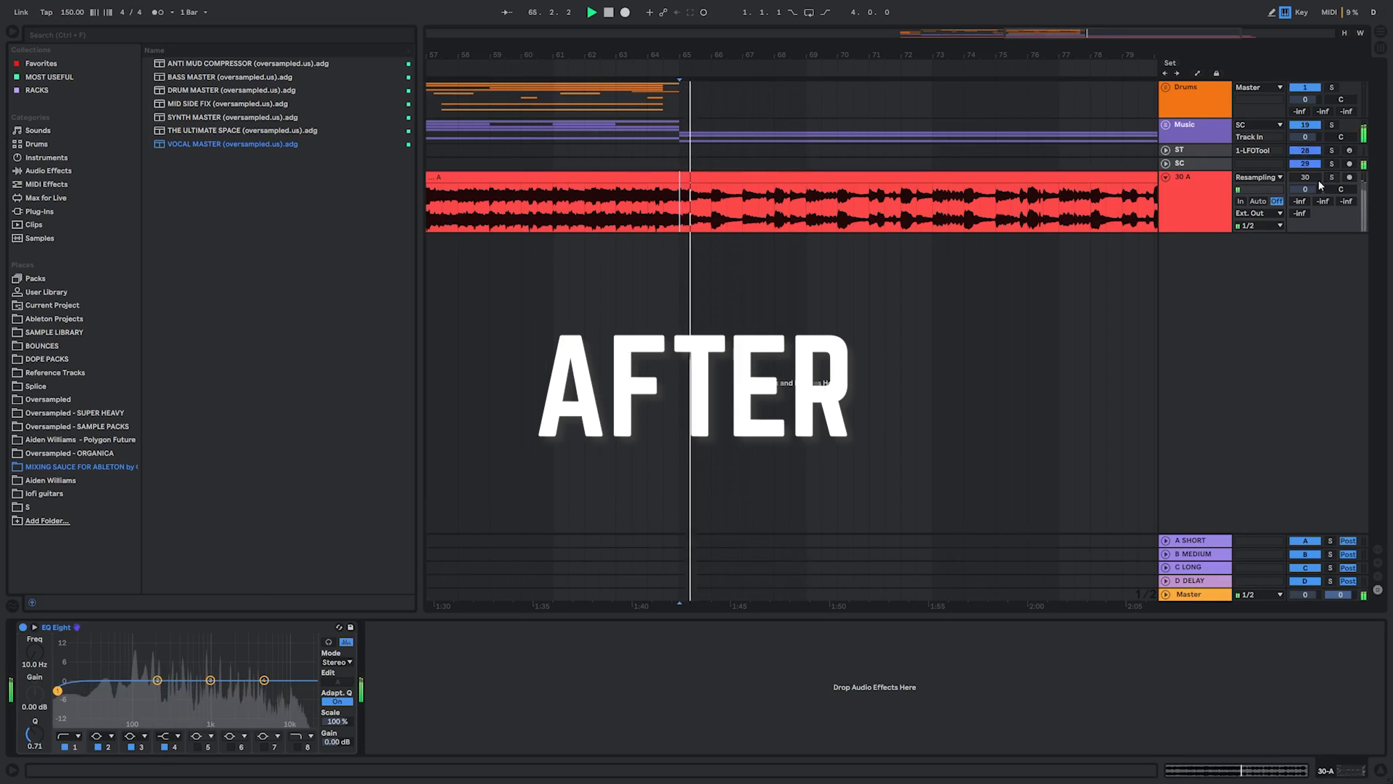
{"action": "left_click_drag", "start_coordinate": [1022, 233], "coordinate": [894, 233]}
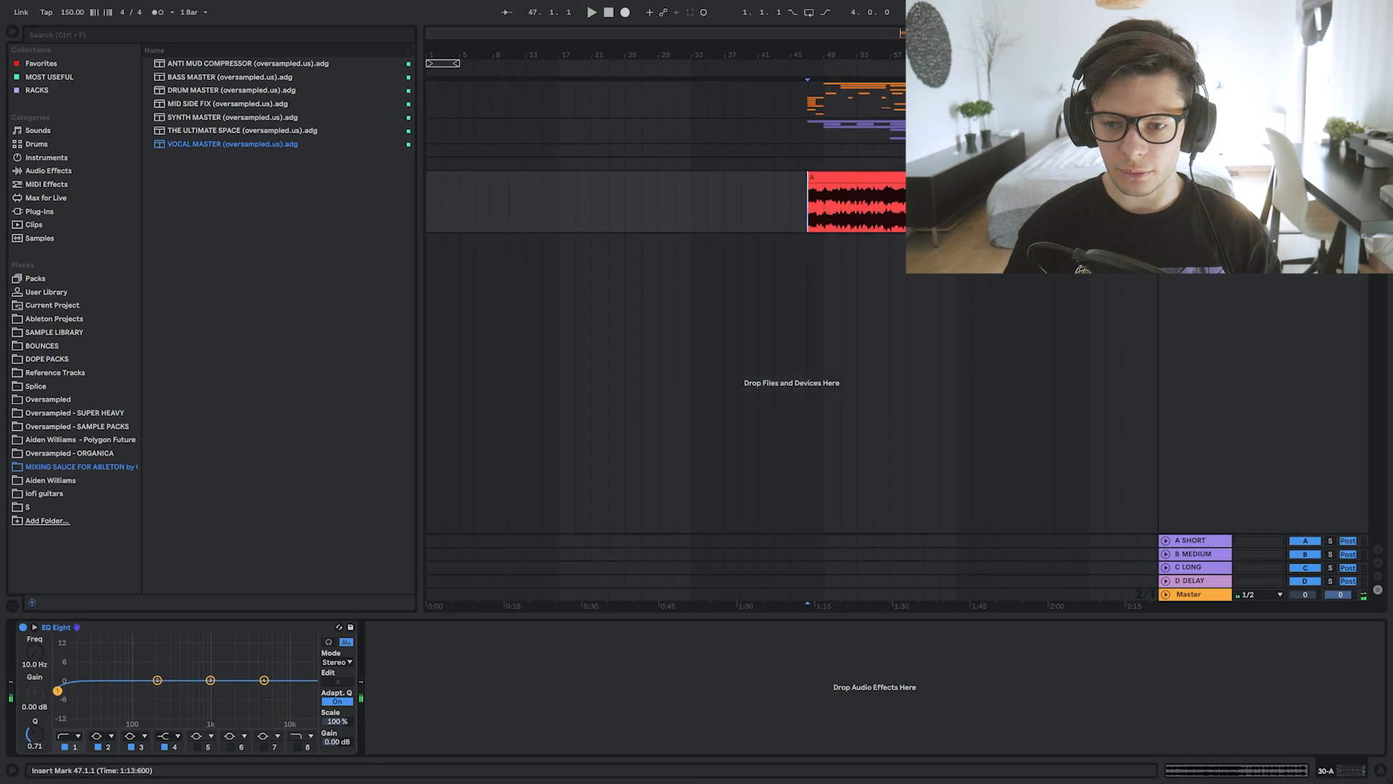
Move the A bounce back to the start of the arrangement and fold its track.
{"action": "left_click_drag", "start_coordinate": [856, 196], "coordinate": [642, 209]}
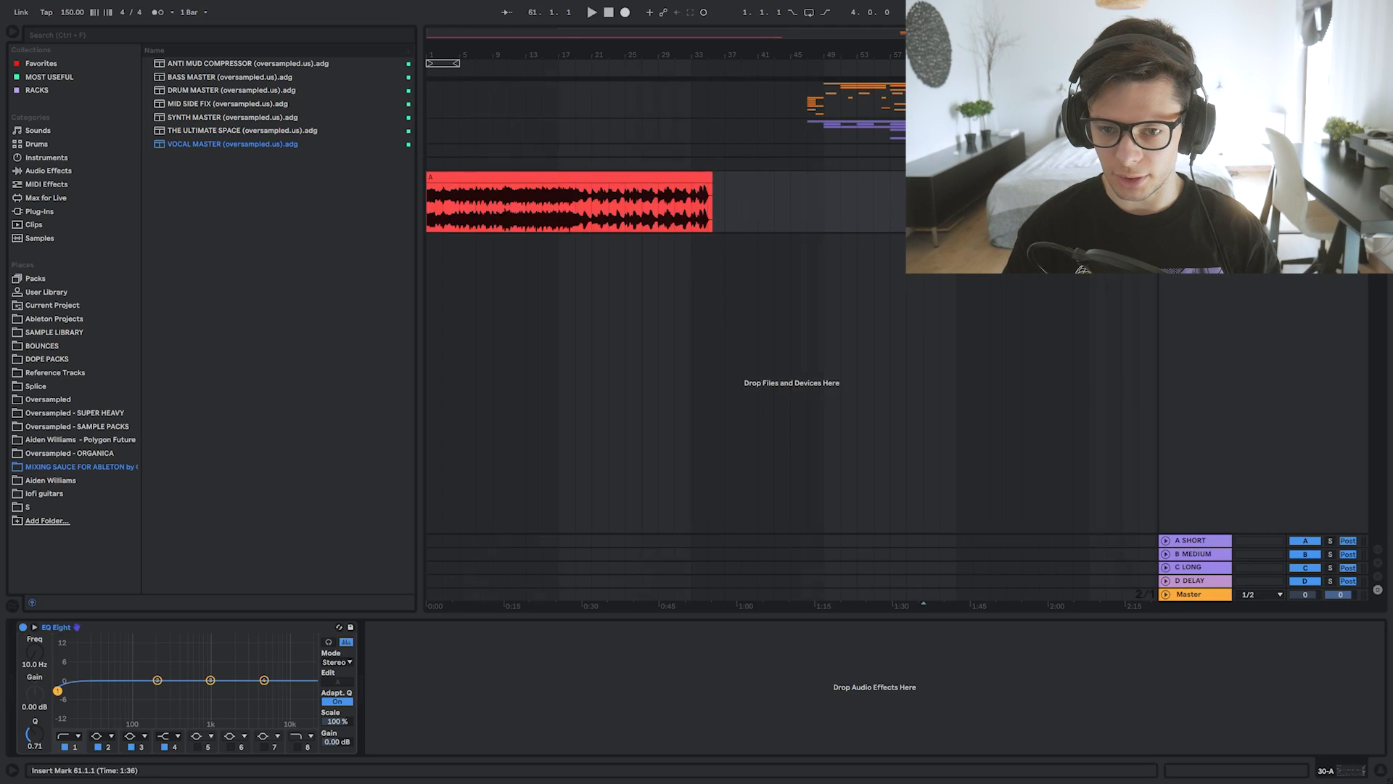
{"action": "left_click", "coordinate": [823, 212]}
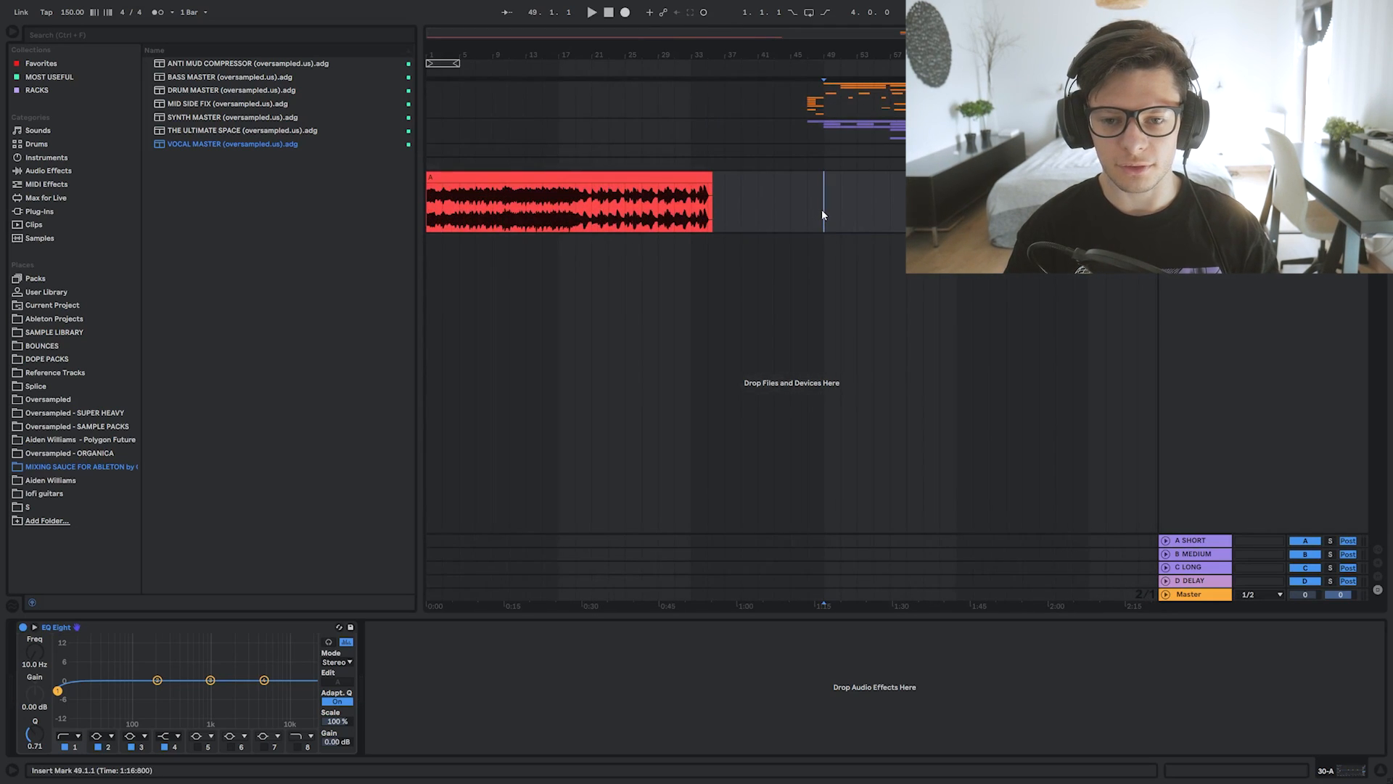
{"action": "left_click_drag", "start_coordinate": [831, 55], "coordinate": [742, 71]}
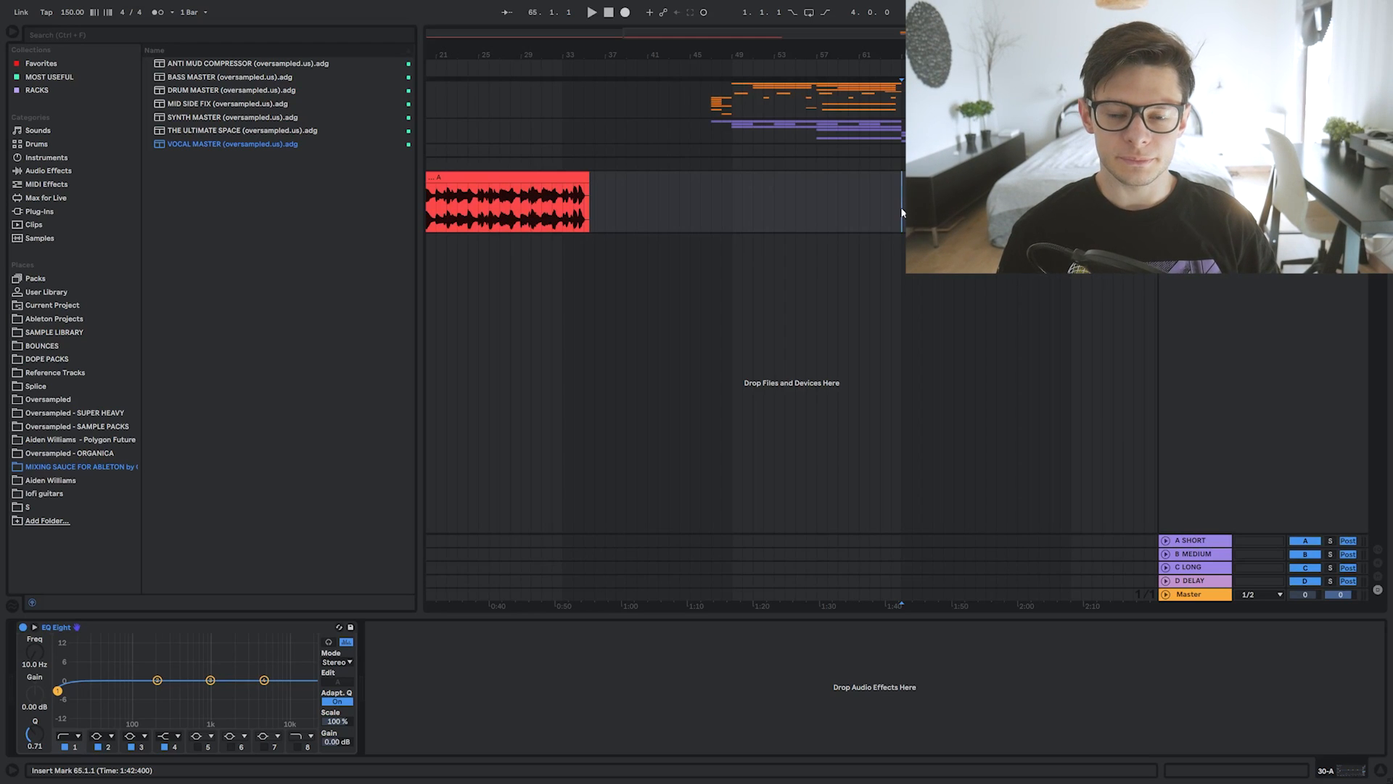
{"action": "left_click", "coordinate": [1166, 177]}
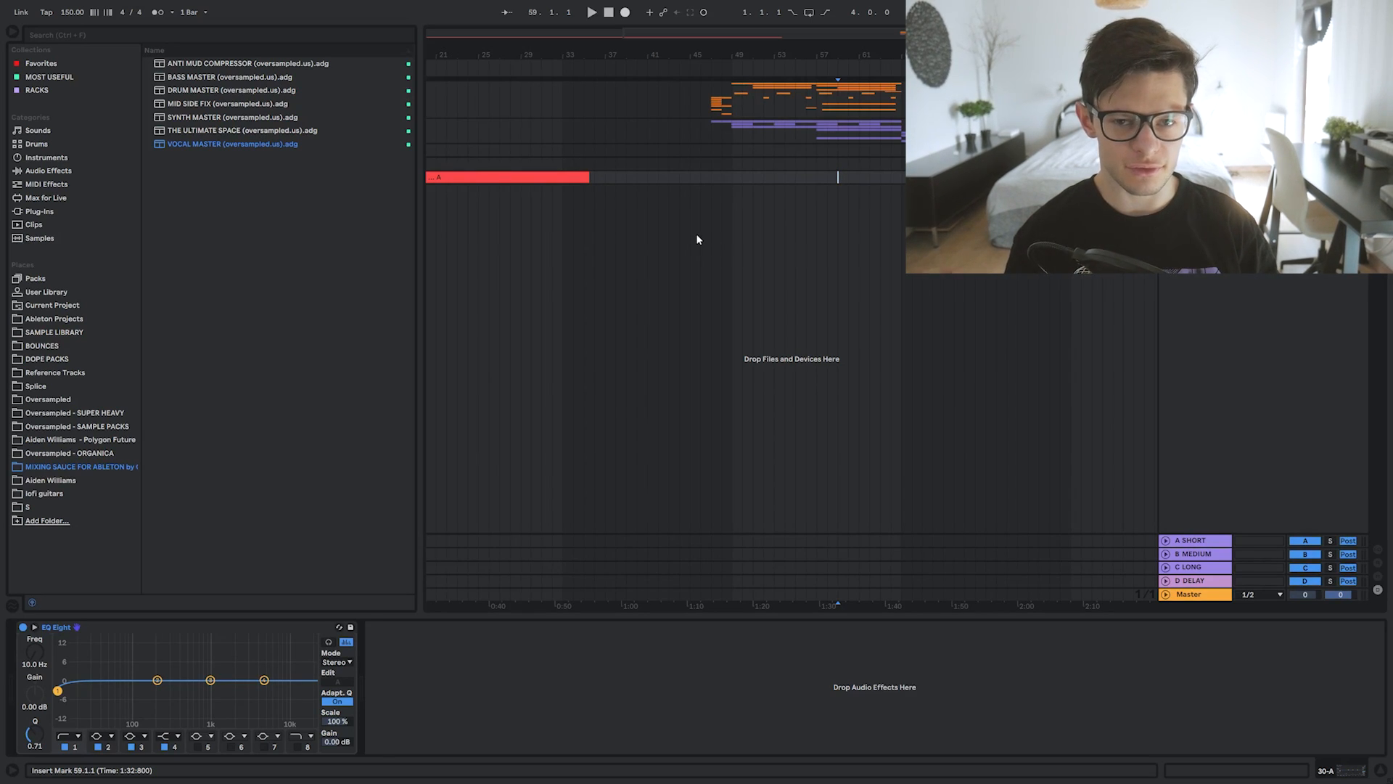
Look over the ANTI MUD COMPRESSOR and THE ULTIMATE SPACE racks, and select the ST track at bar 59.
{"action": "left_click", "coordinate": [182, 65]}
{"action": "left_click", "coordinate": [210, 131]}
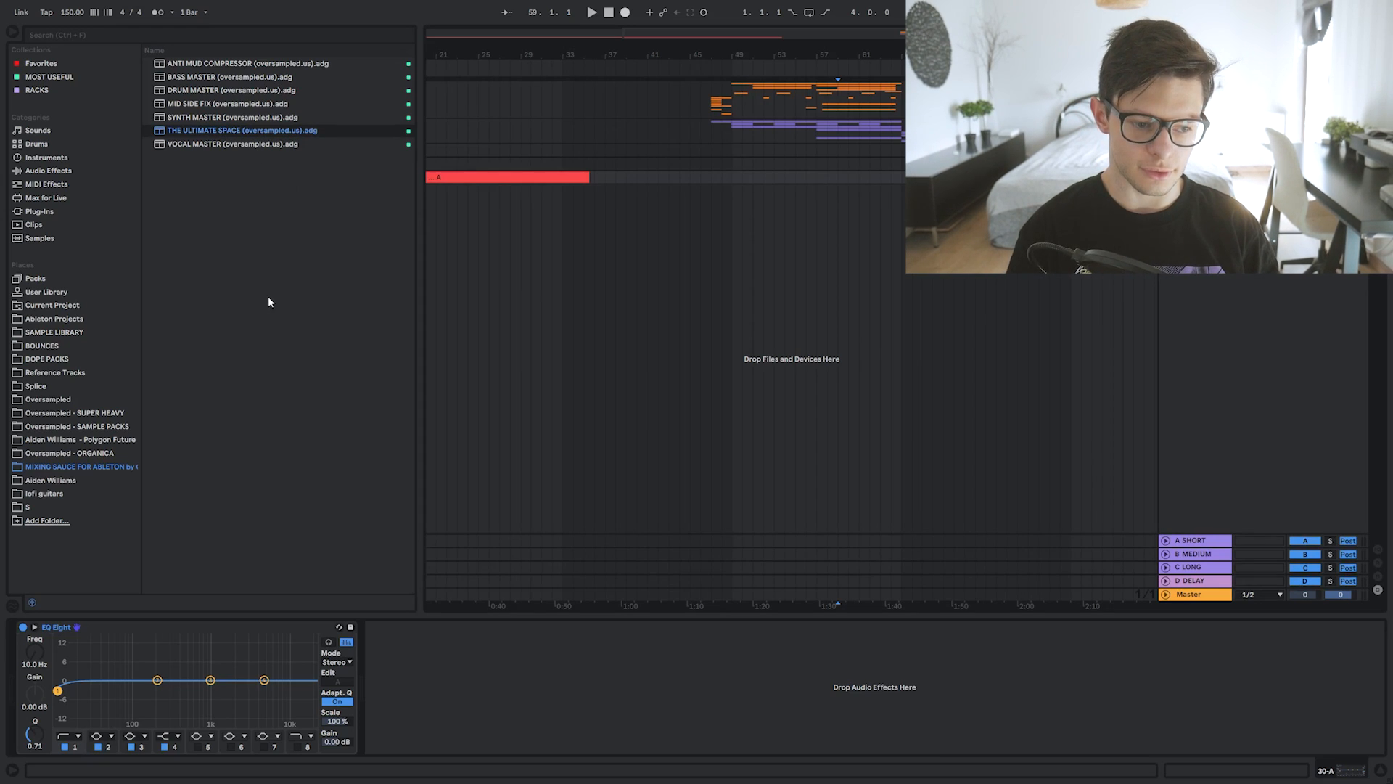
{"action": "left_click", "coordinate": [838, 150]}
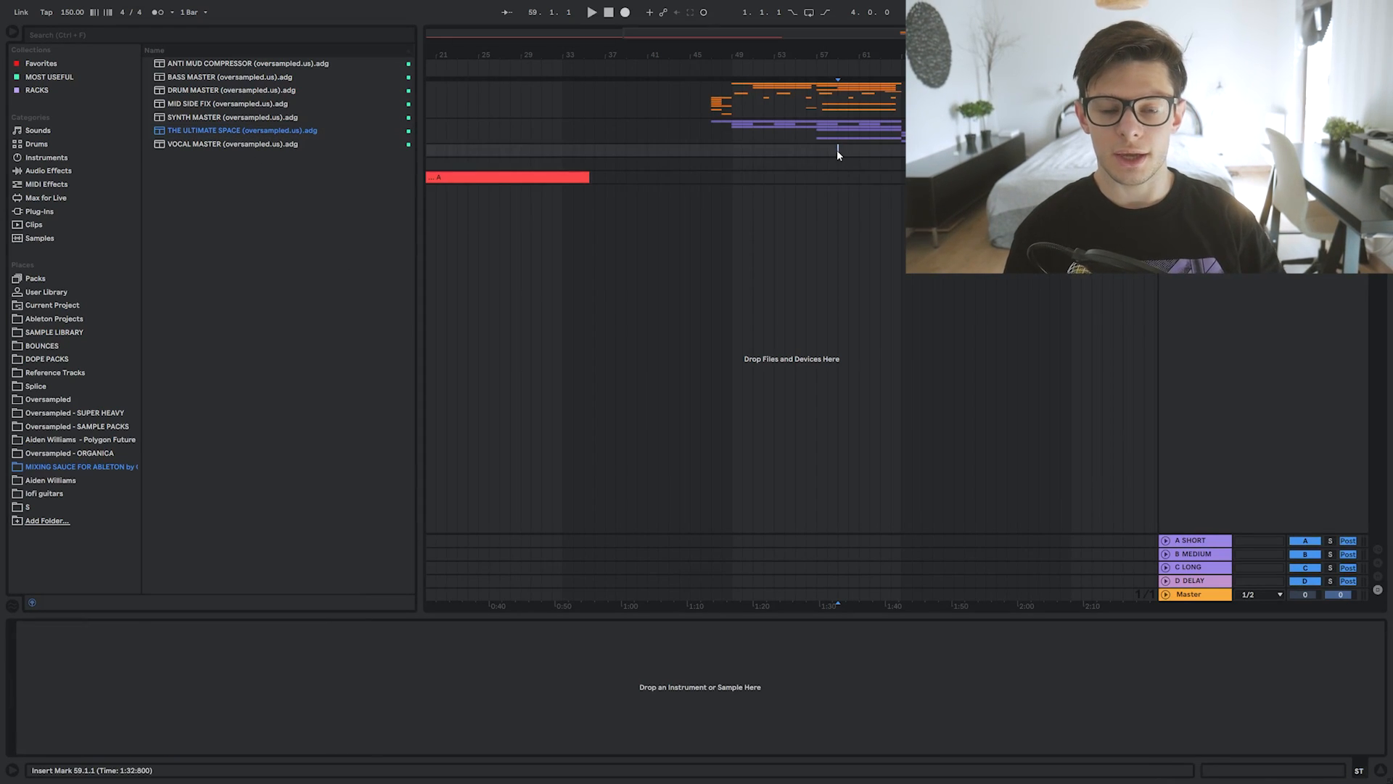